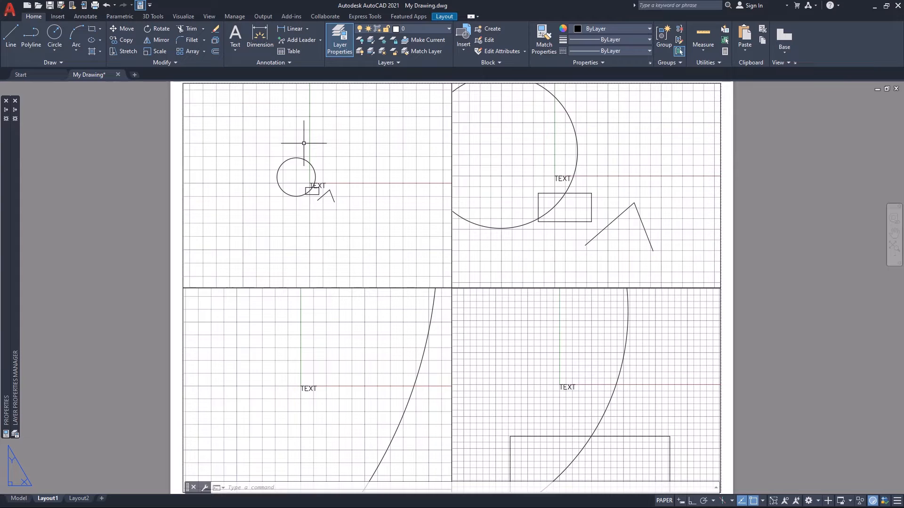
double_click(272, 103)
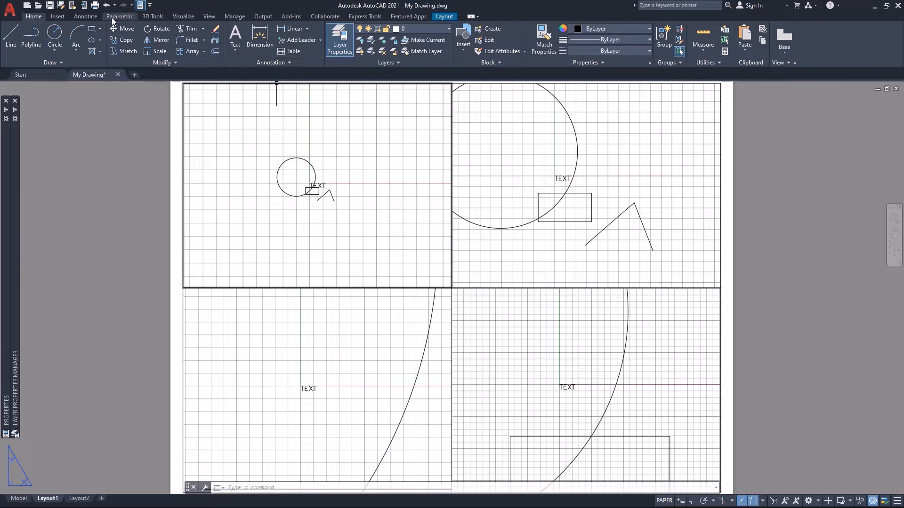
left_click(90, 17)
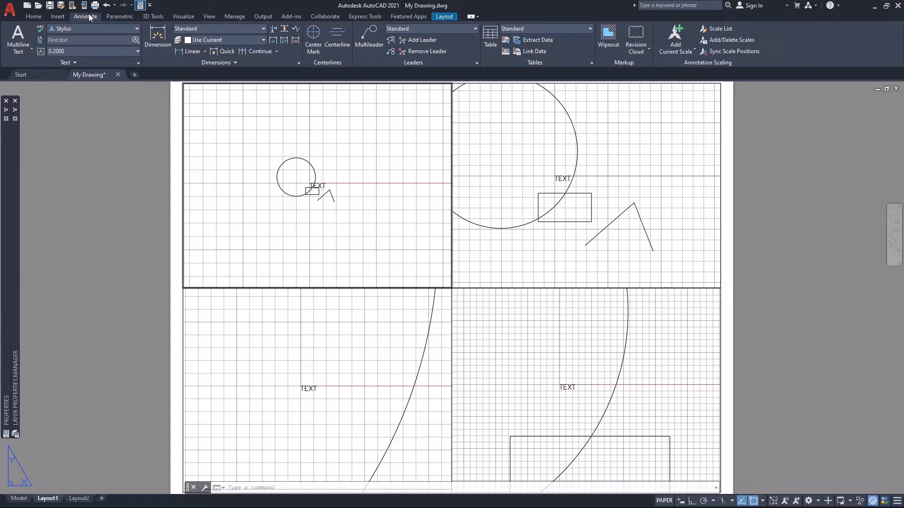
left_click(34, 16)
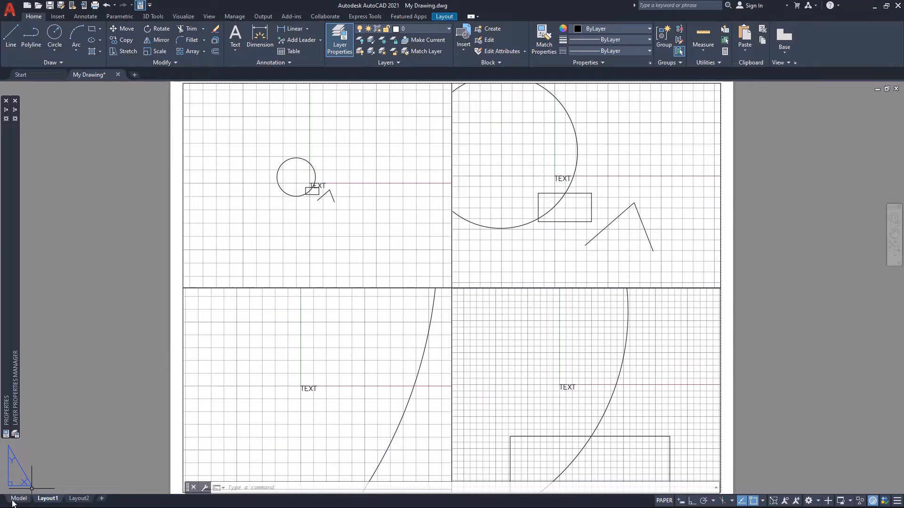
In model space, erase the circle, rectangle and both lines but keep the TEXT object, and save the drawing.
mouse_move(19, 499)
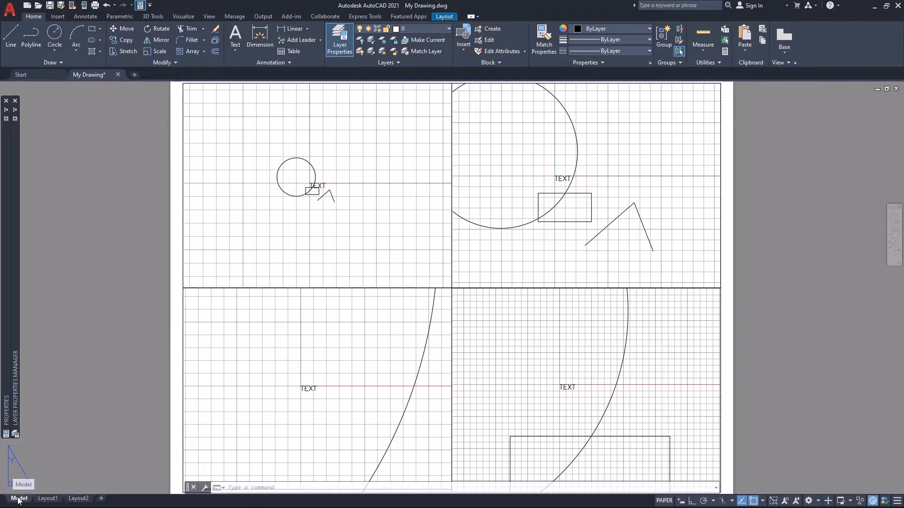
left_click(19, 499)
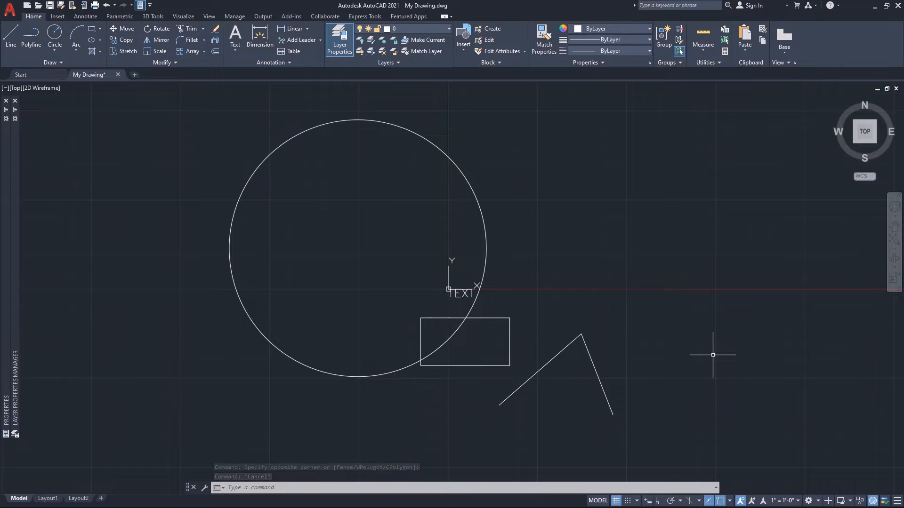
left_click(683, 337)
left_click(368, 415)
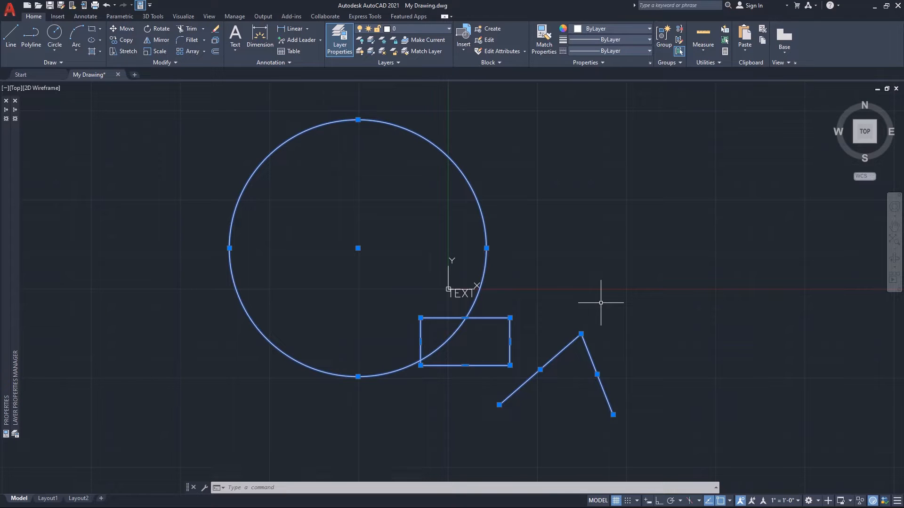
key("Delete")
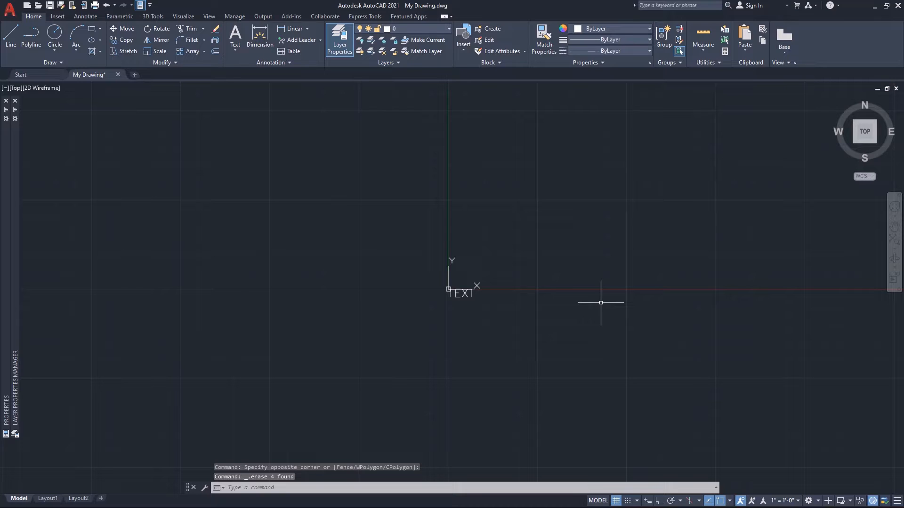
key("ctrl+s")
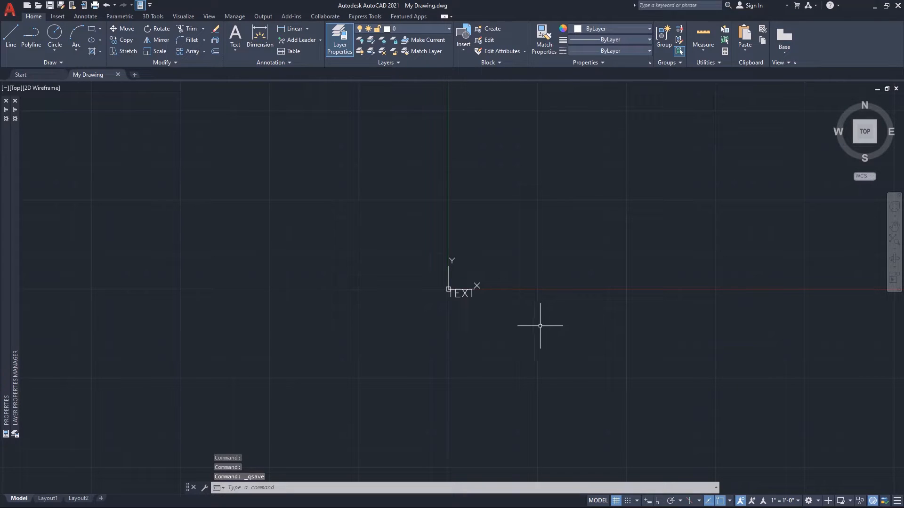
Select the TEXT object at the origin and open its annotative object scale list for adding or deleting scales.
left_click(522, 328)
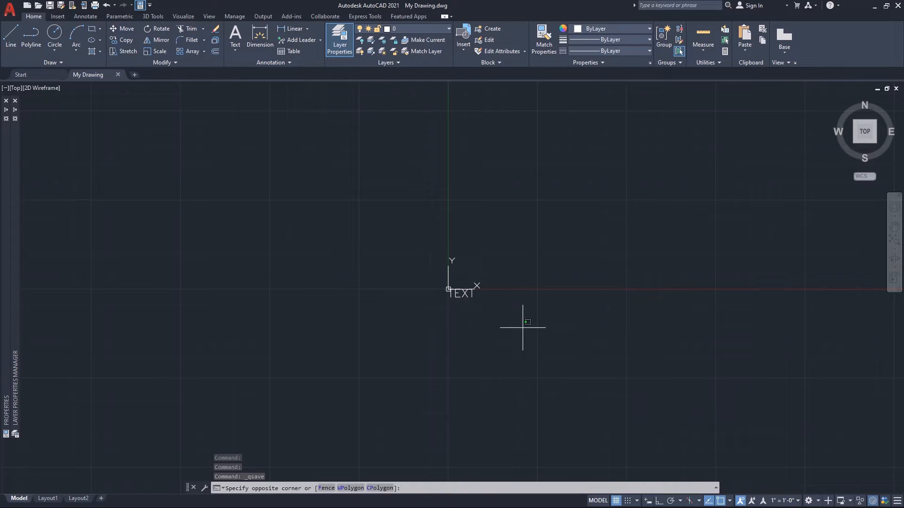
left_click(457, 291)
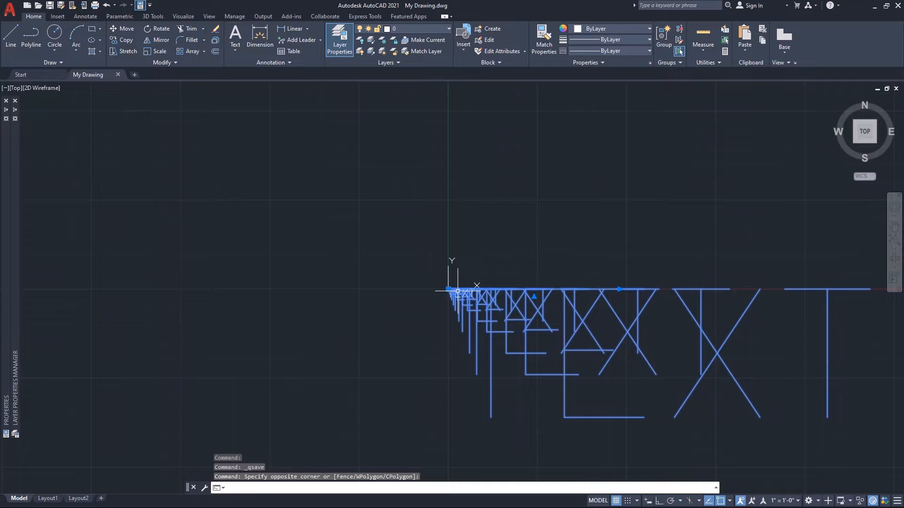
right_click(458, 292)
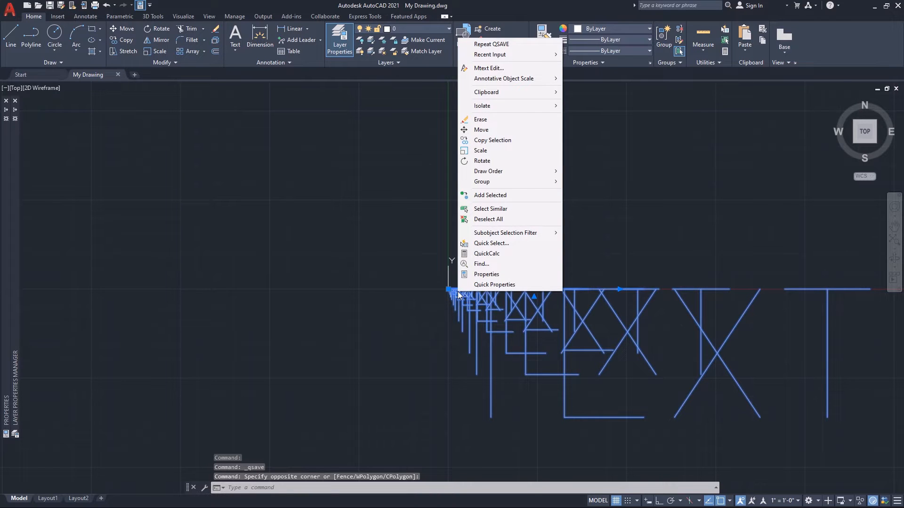
mouse_move(531, 79)
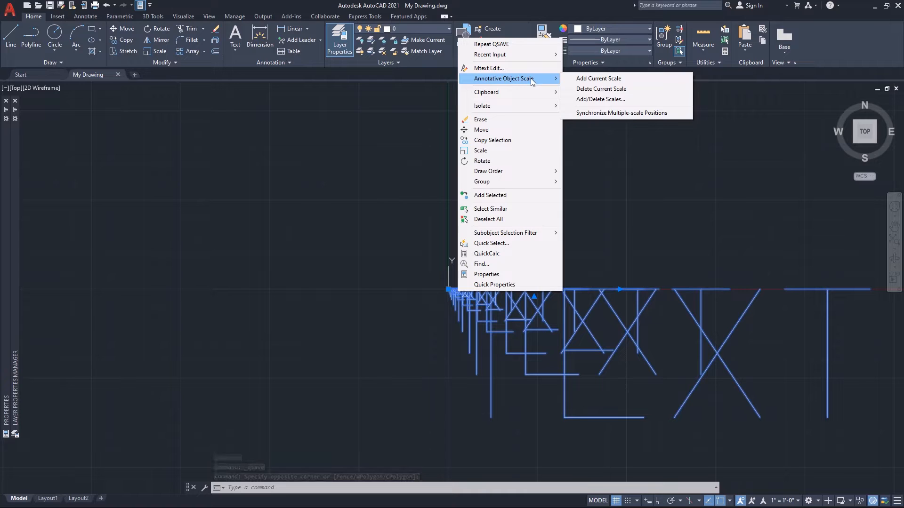
left_click(596, 103)
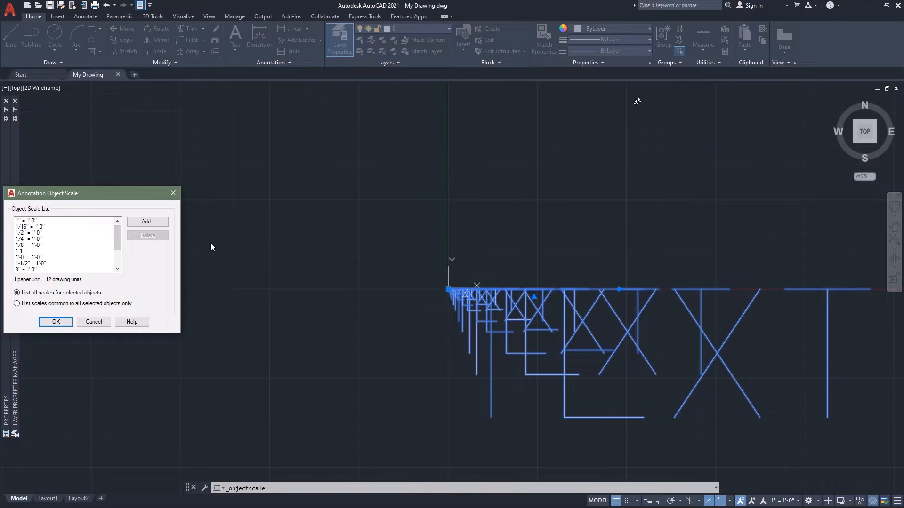
Delete the text's 1", 1/16", 1/2", 1/8", 1-1/2", 3/16", 3/32", 3/4" and 3/8" = 1'-0" scales plus the 1:1 scale.
left_click(23, 221)
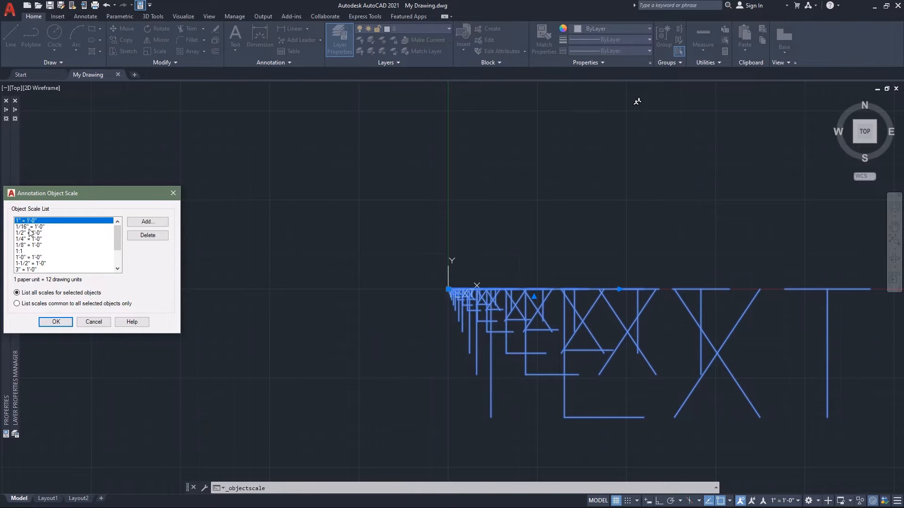
left_click(30, 226, "ctrl")
left_click(33, 233, "ctrl")
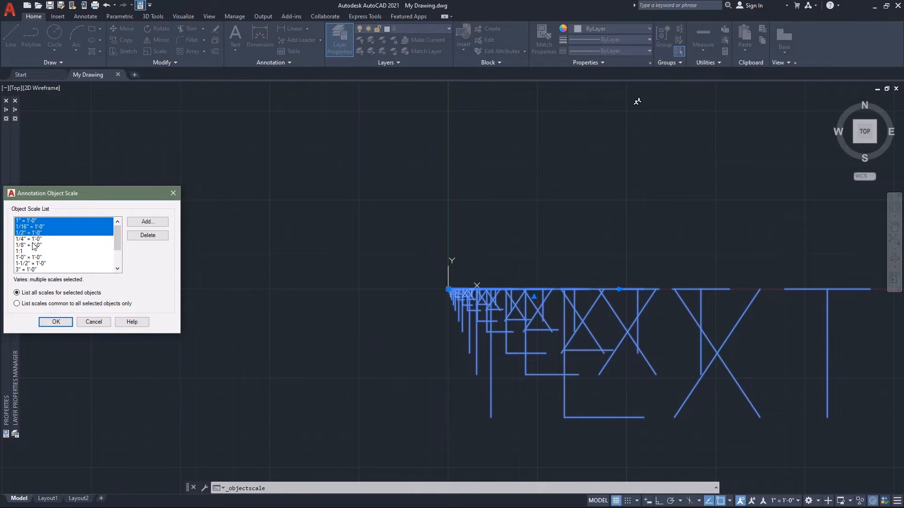
left_click(32, 245, "ctrl")
left_click(32, 251, "ctrl")
left_click(38, 263, "ctrl")
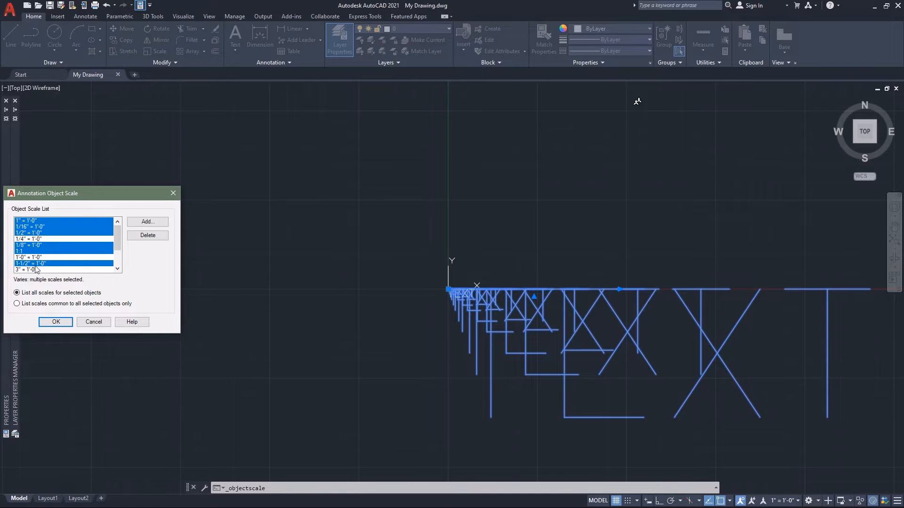
scroll(115, 237, "down", 2)
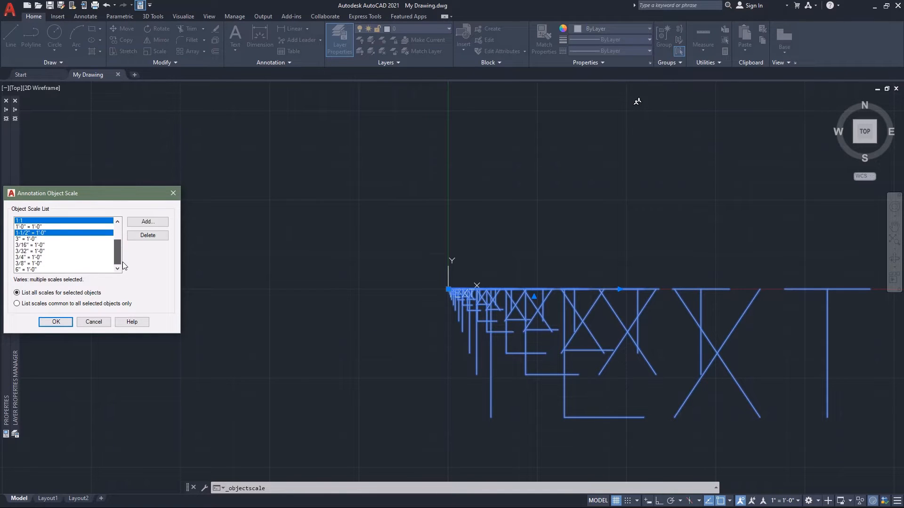
left_click(35, 245, "ctrl")
left_click(33, 252, "ctrl")
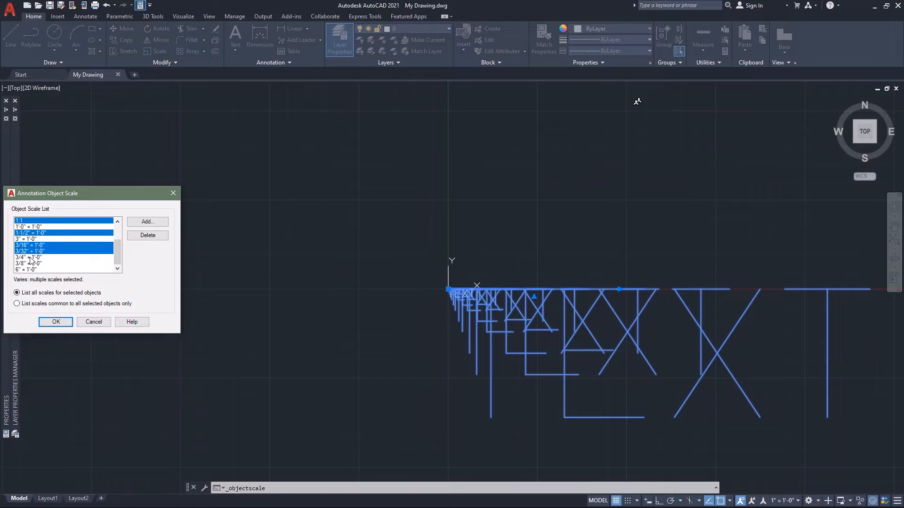
left_click(32, 258, "ctrl")
left_click(32, 263, "ctrl")
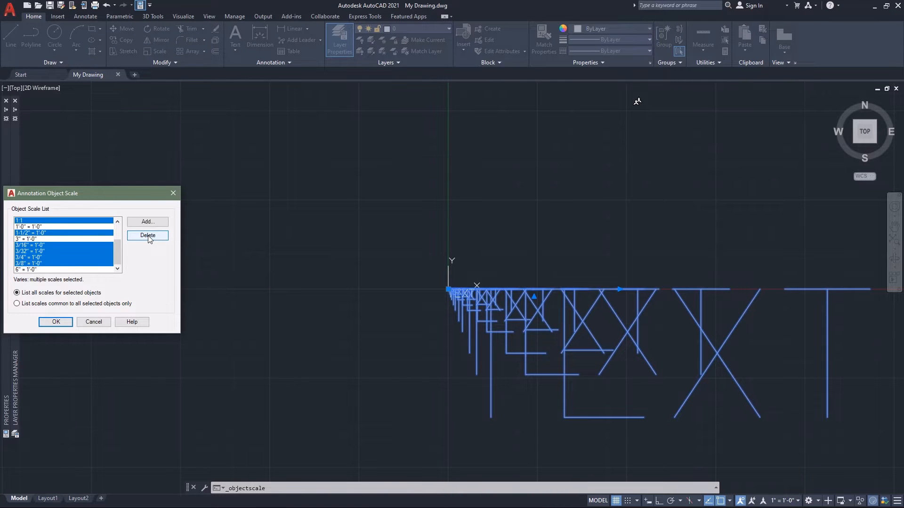
left_click(148, 236)
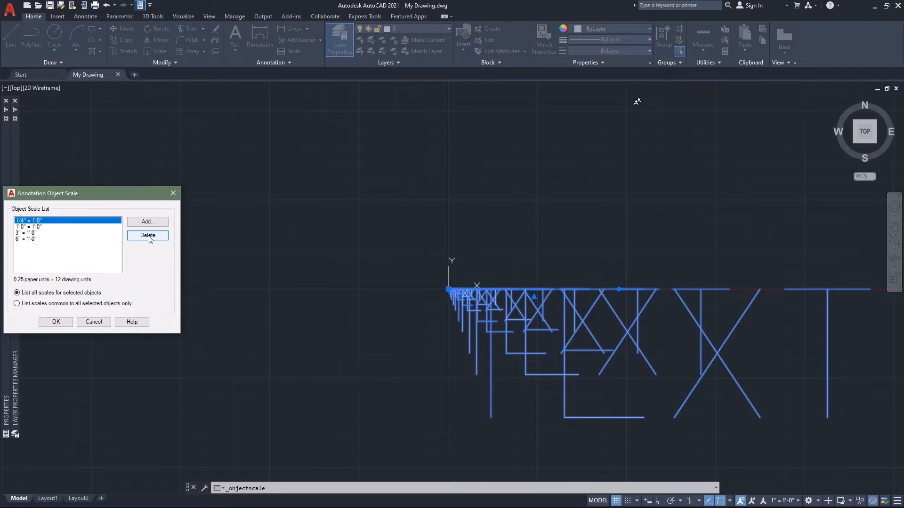
left_click(56, 323)
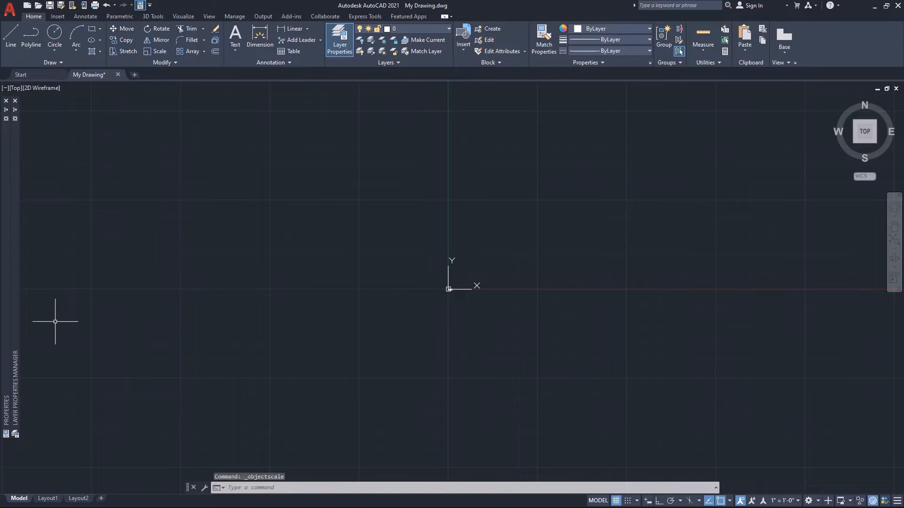
Draw a circle centred at 0,0 with a radius of 2.
key("ctrl+z")
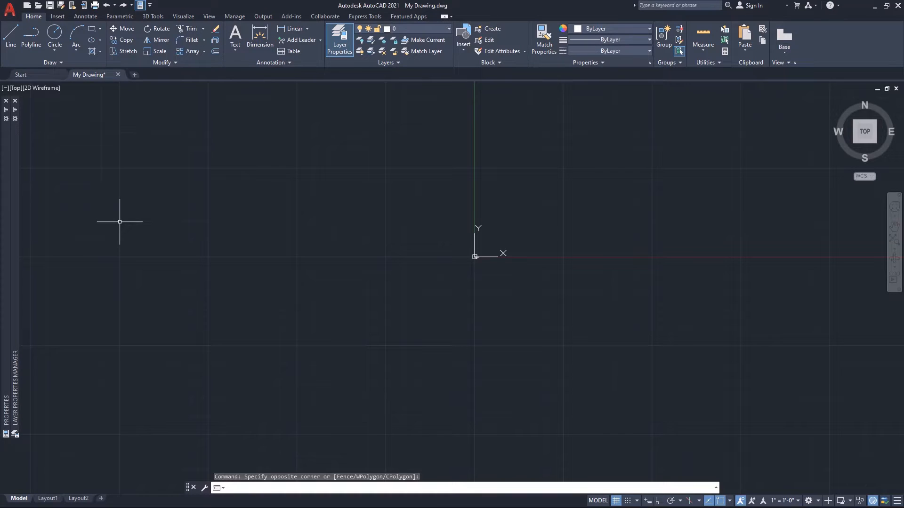
scroll(423, 267, "up", 3)
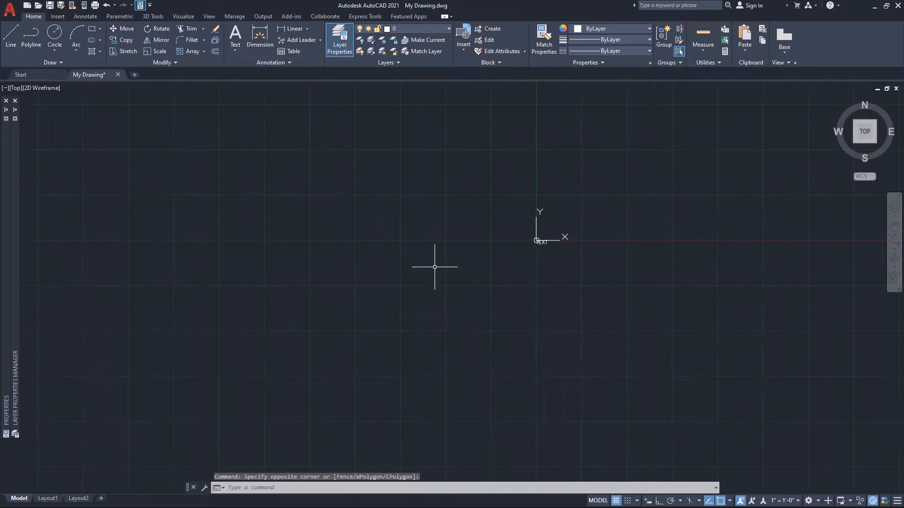
scroll(595, 221, "up", 5)
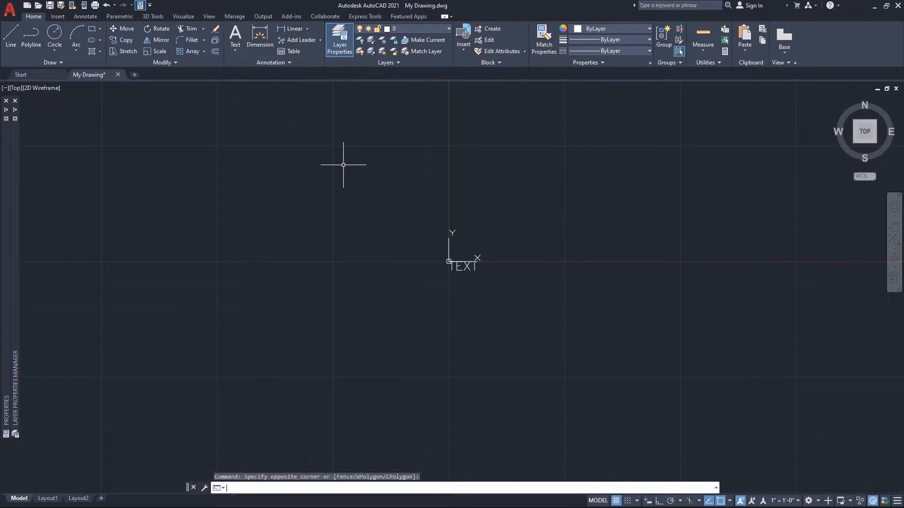
left_click(348, 162)
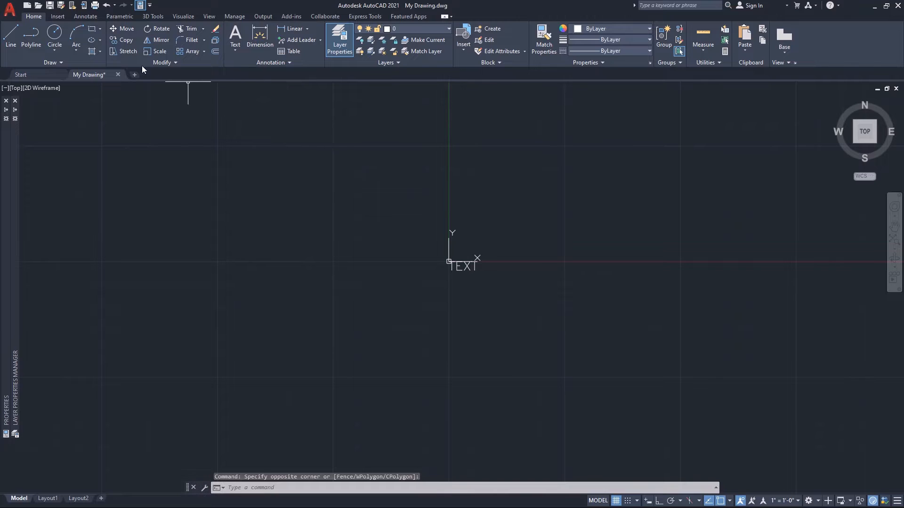
left_click(55, 33)
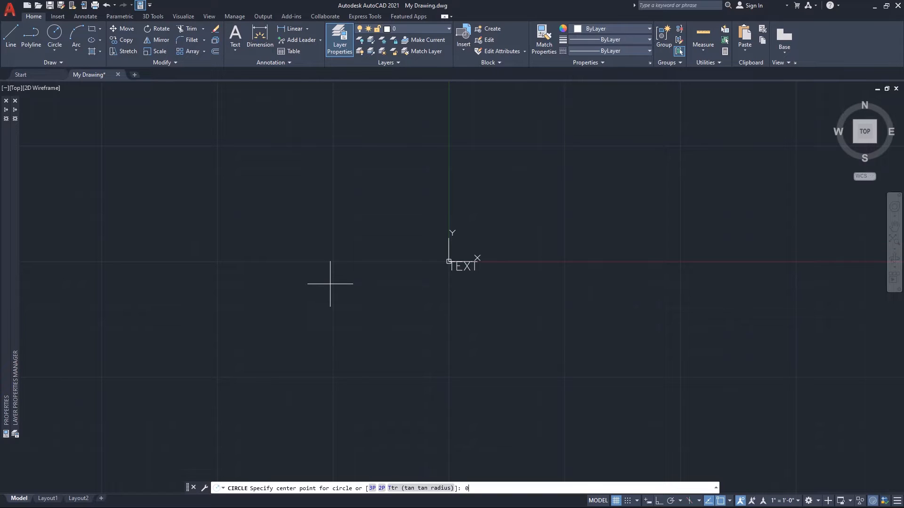
type(",0")
key("Return")
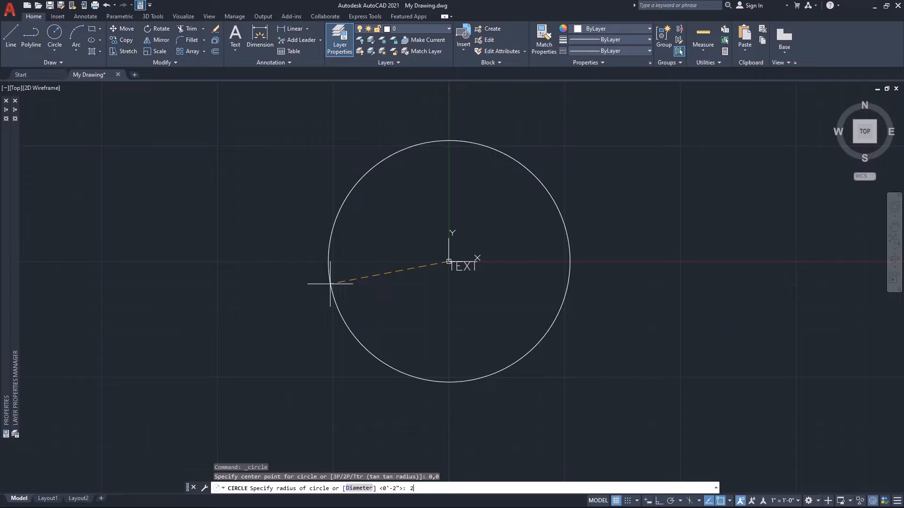
type("2")
key("Return")
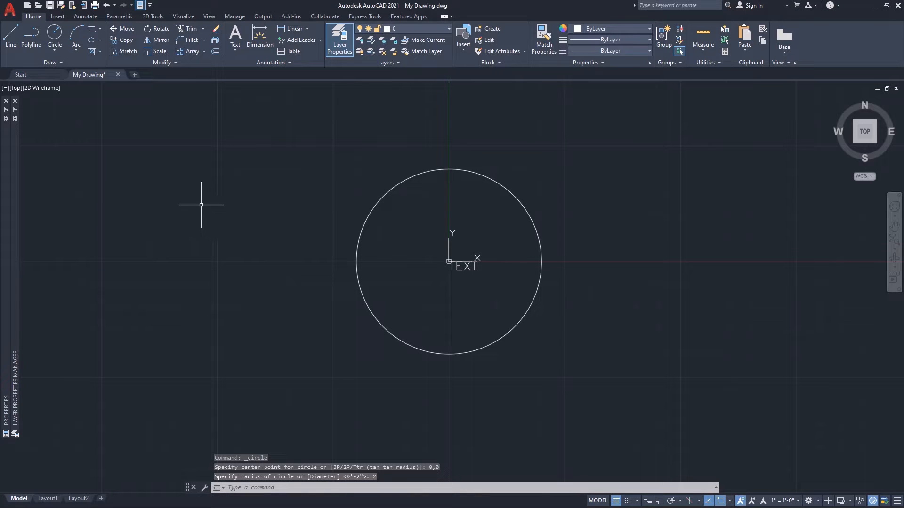
Draw a rectangle with its first corner at 0,0 and its opposite corner at @6,4.
left_click(92, 29)
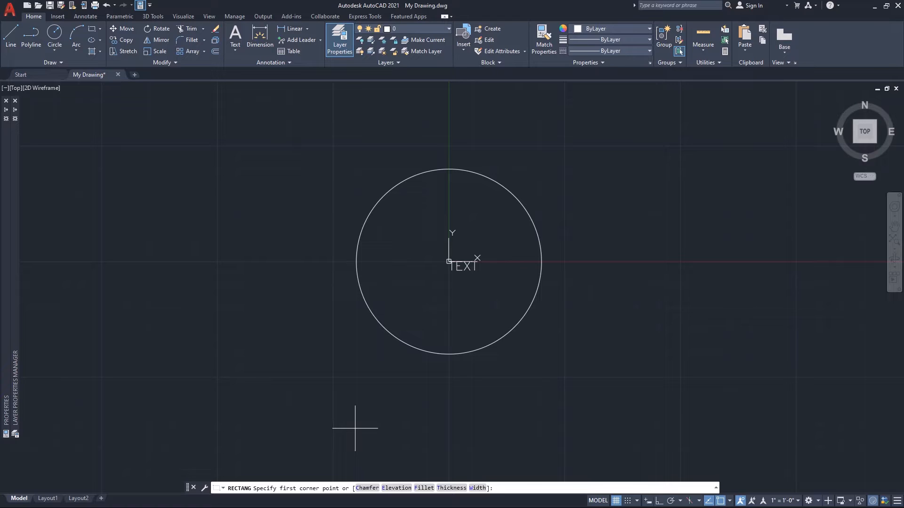
type("0,0")
key("Return")
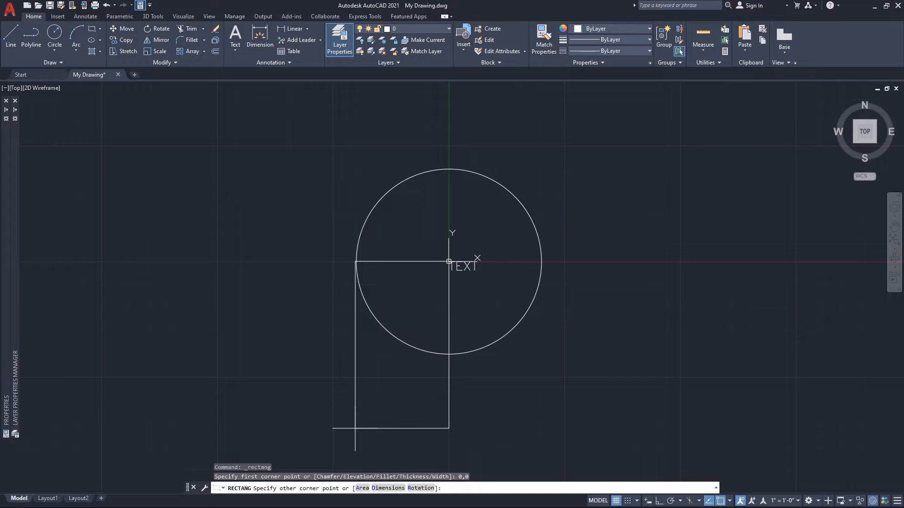
type("@6,4")
key("Return")
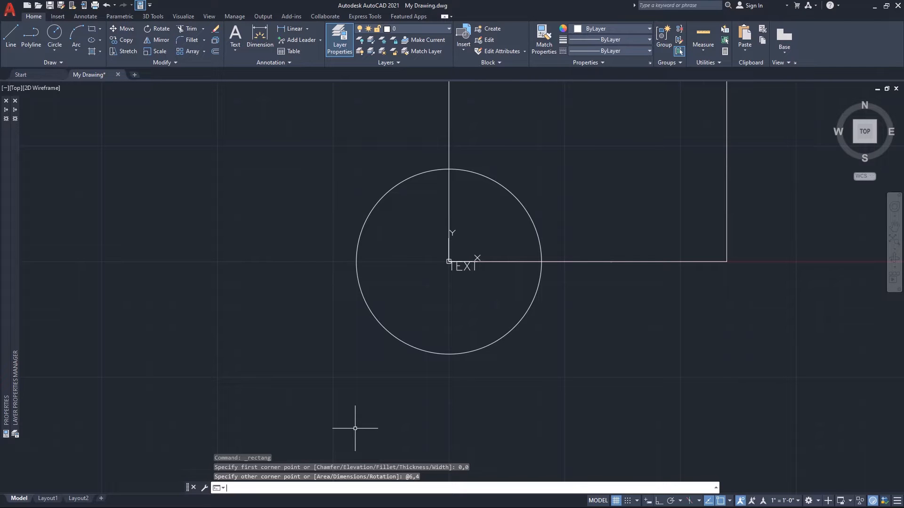
scroll(355, 424, "down", 4)
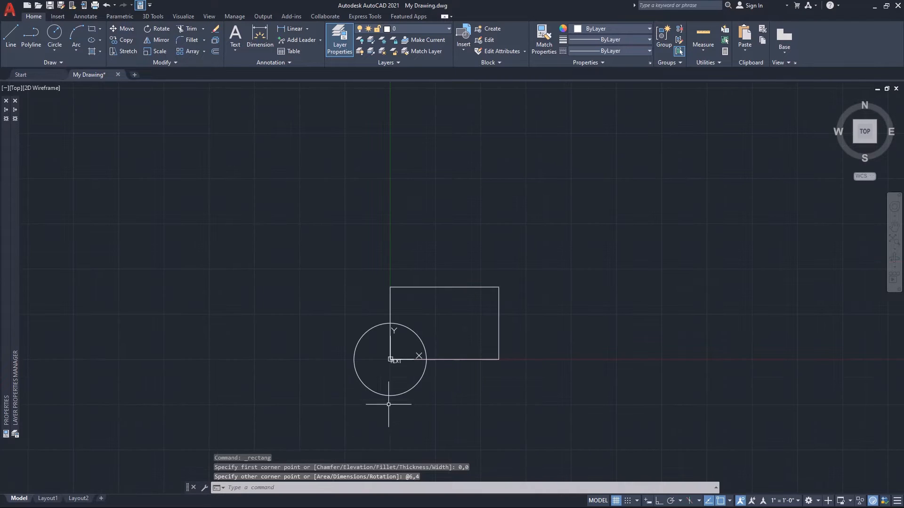
middle_click_drag(450, 367, 468, 278)
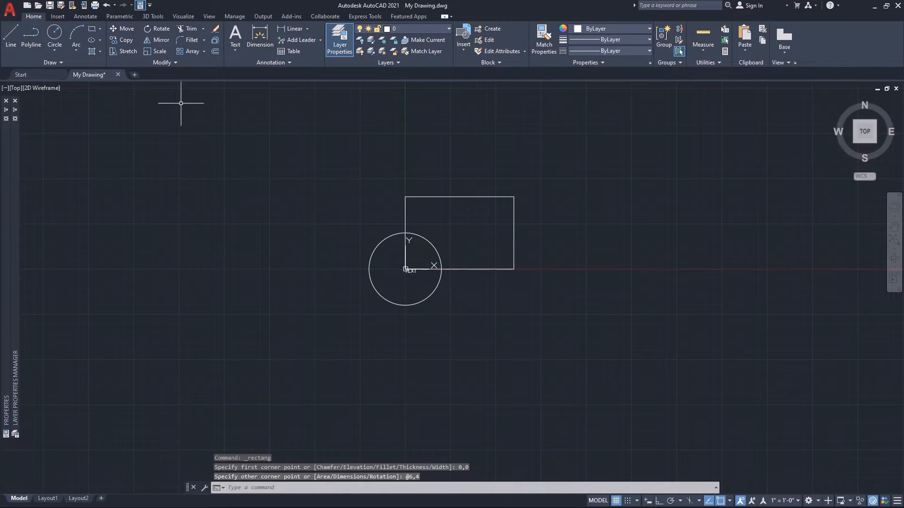
left_click(93, 30)
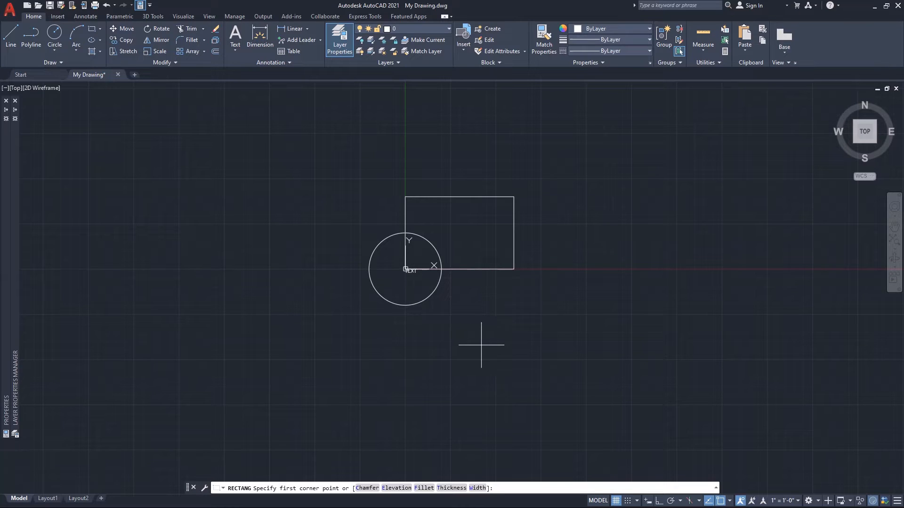
left_click(405, 305)
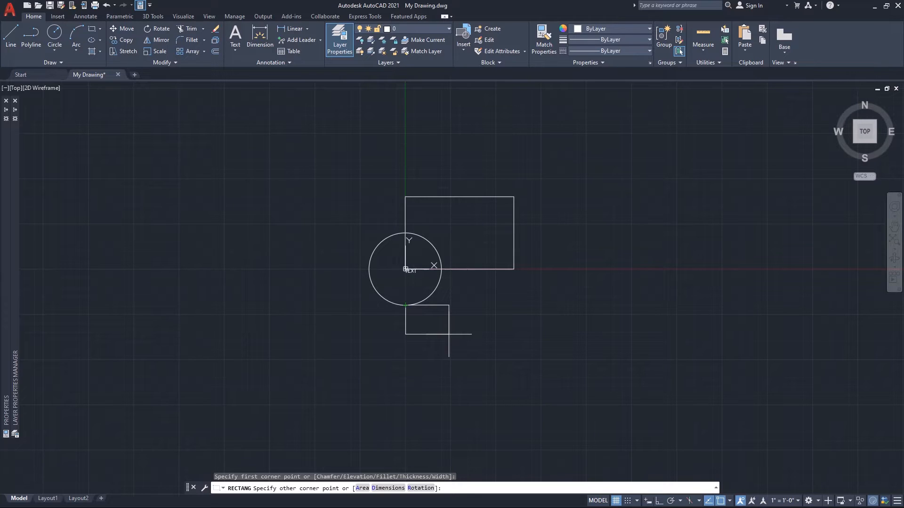
key("F8")
type("@")
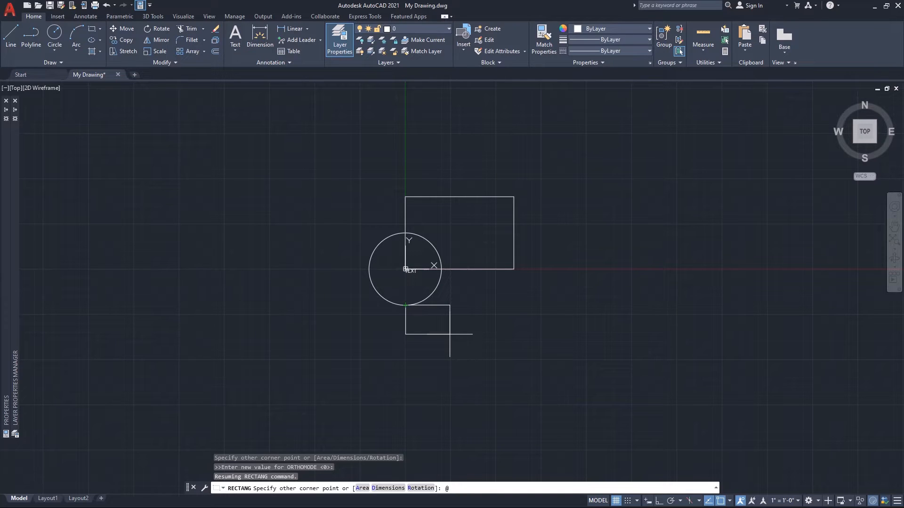
type("48,-15")
key("Return")
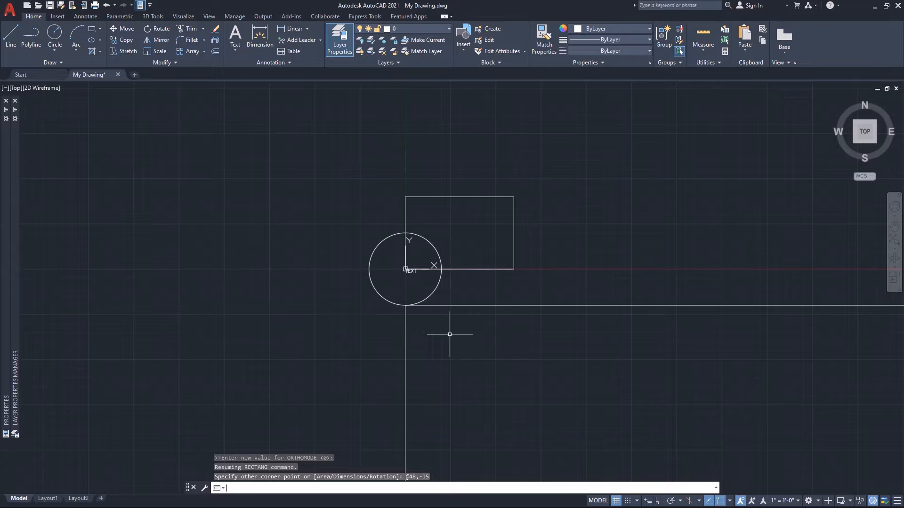
Offset the circle at the origin outward by a distance of 10.
scroll(450, 334, "down", 4)
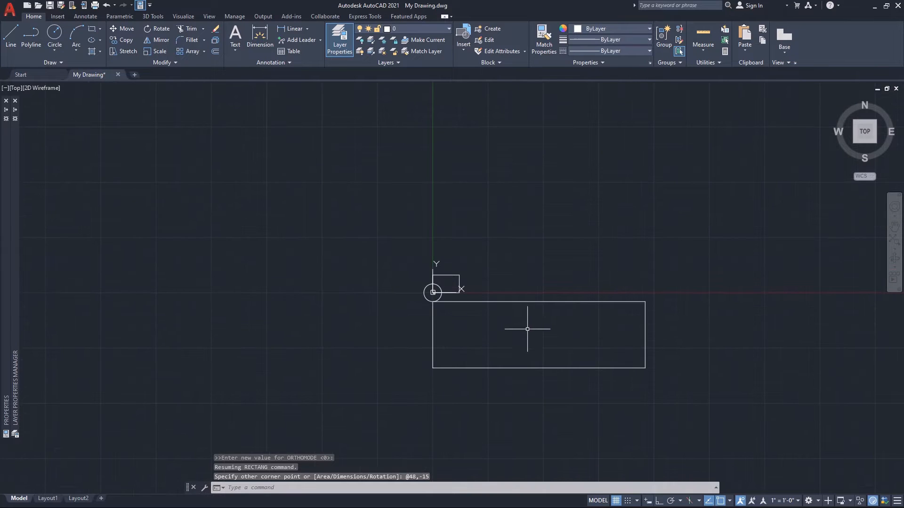
scroll(528, 324, "up", 2)
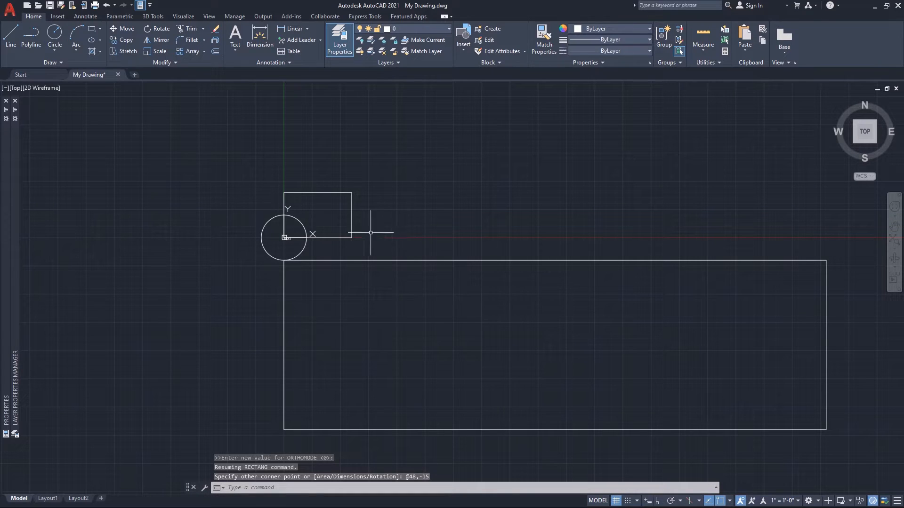
left_click(216, 52)
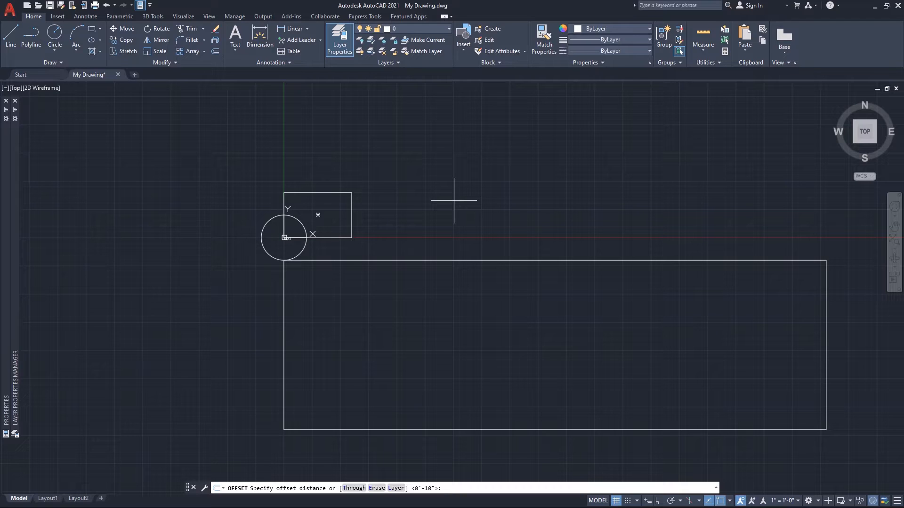
type("10")
key("Return")
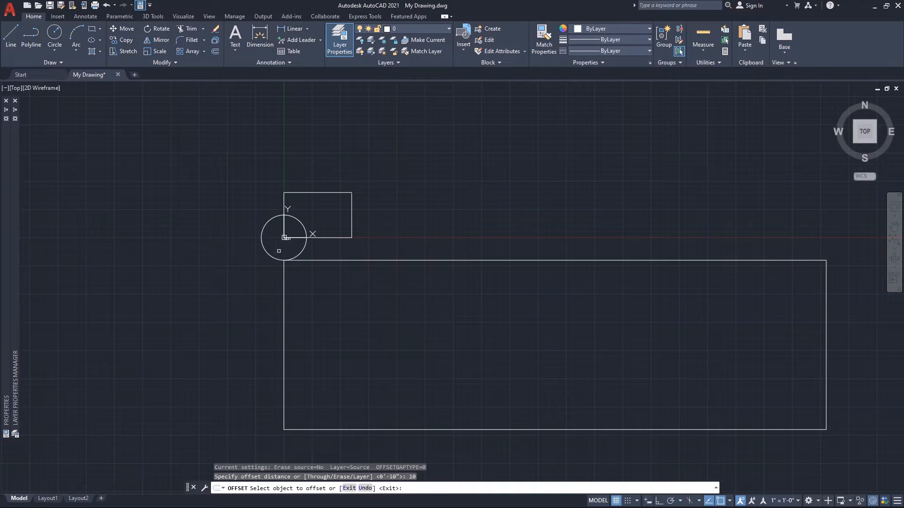
left_click(268, 255)
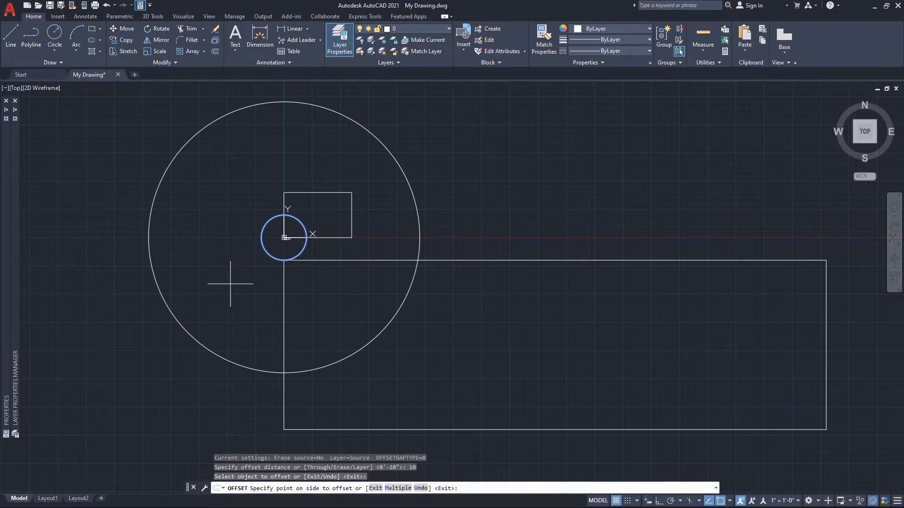
left_click(123, 346)
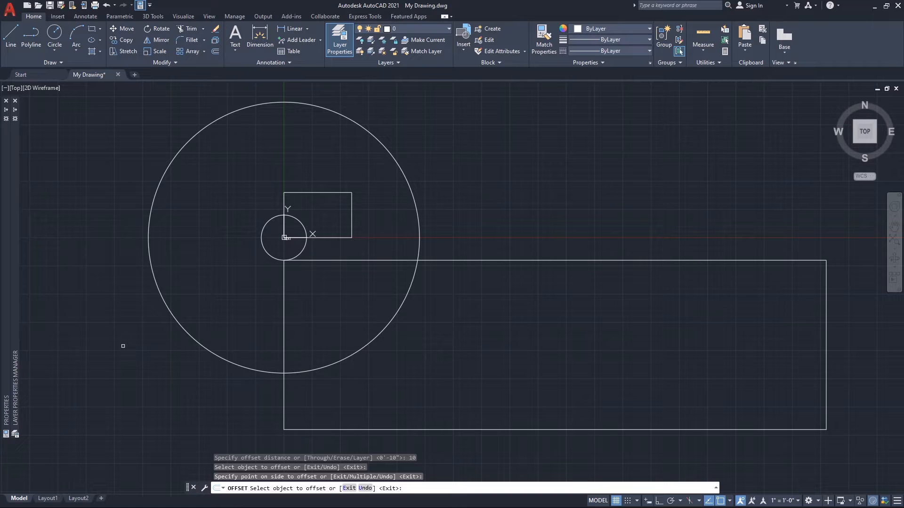
key("Escape")
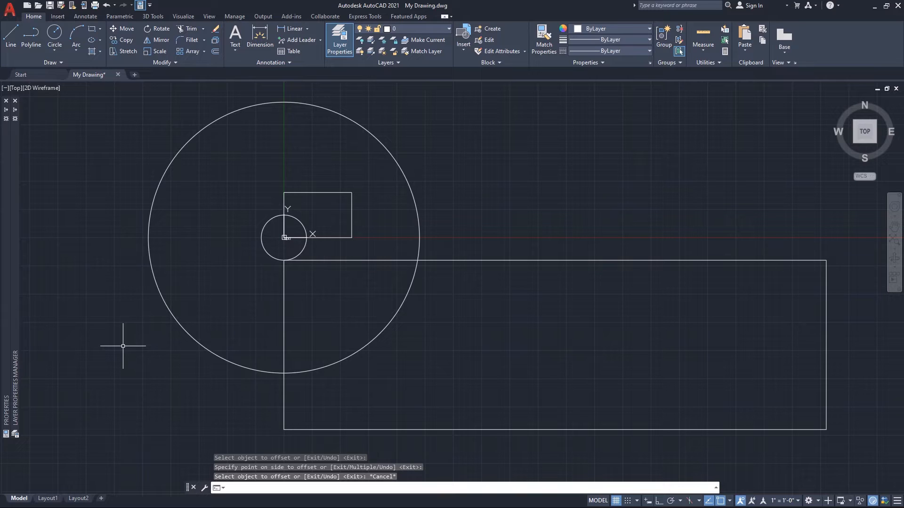
Draw a polyline from the large rectangle's upper-right corner to the tangent point on top of the outer circle, and save the drawing.
left_click(33, 40)
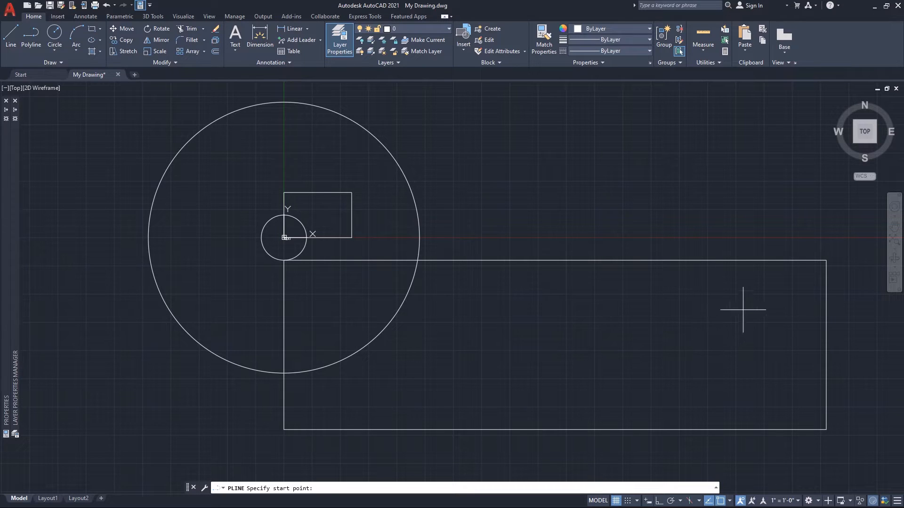
left_click(798, 260)
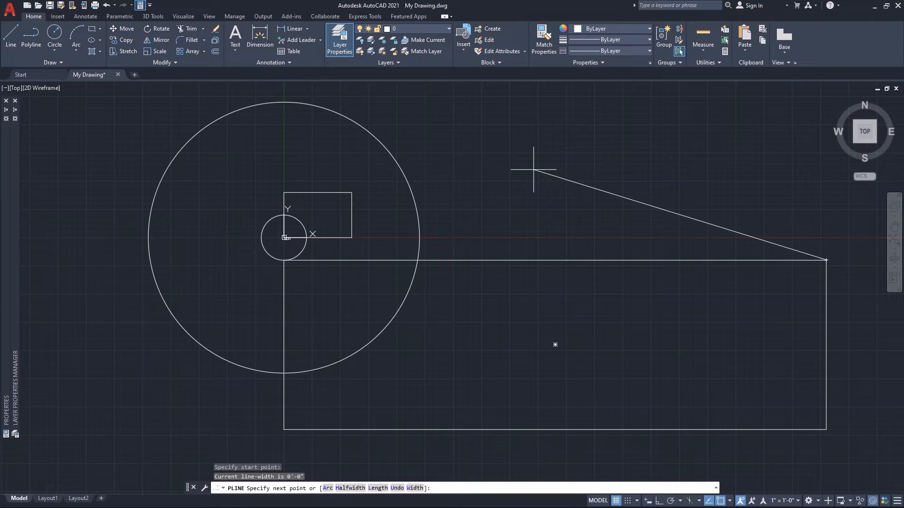
type("tan")
key("Return")
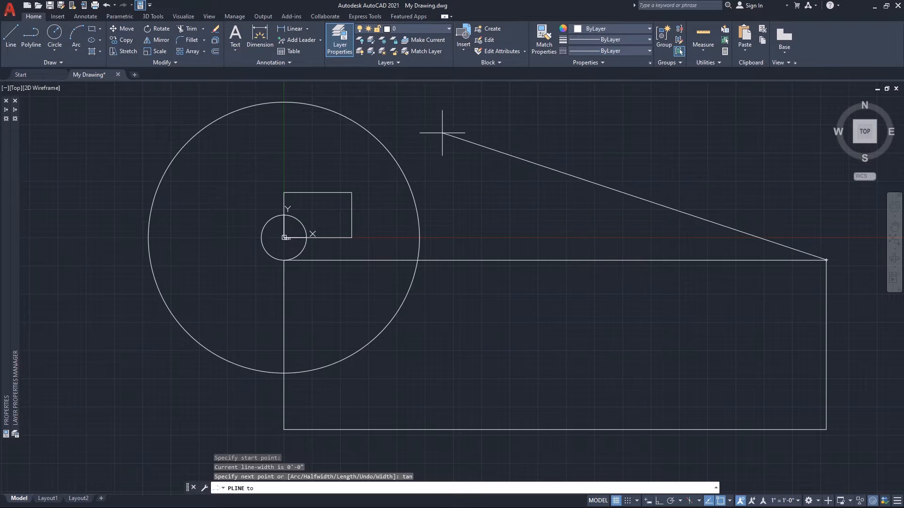
left_click(322, 108)
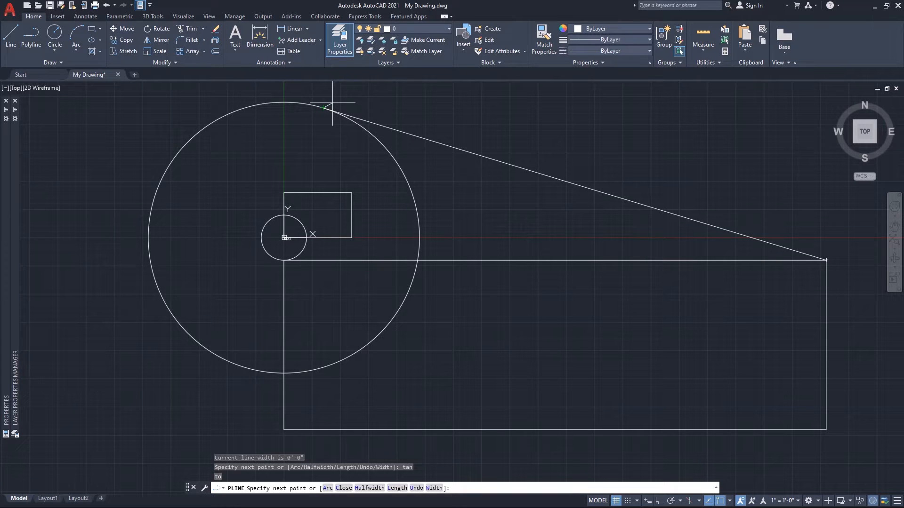
key("Escape")
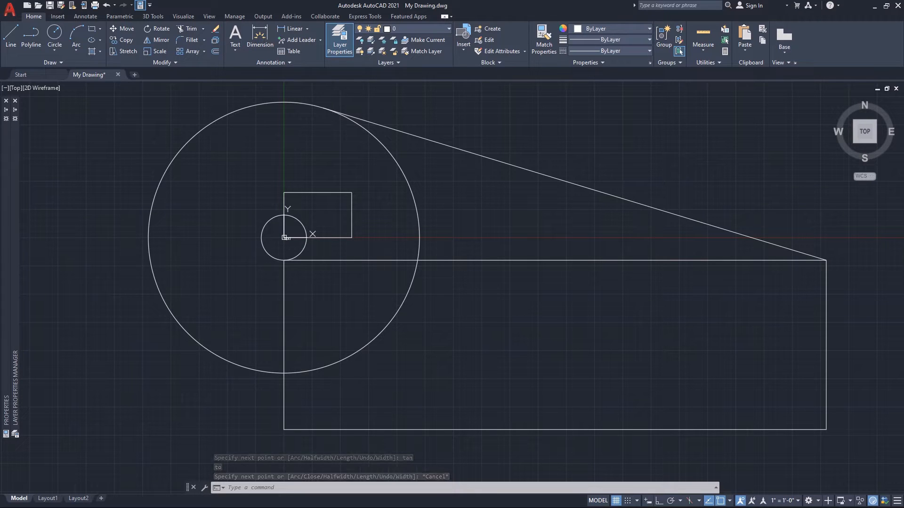
key("ctrl+s")
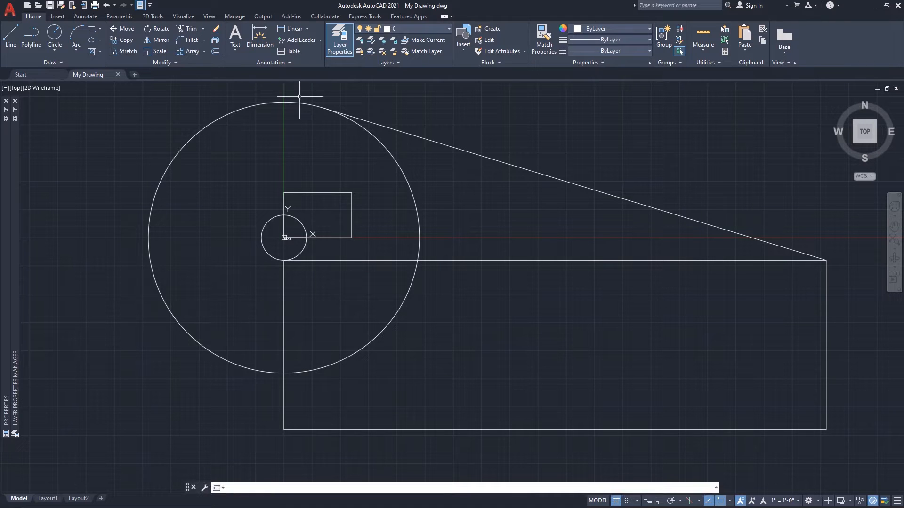
Make Annotative the current dimension style and open it for modification in the Dimension Style Manager.
left_click(286, 63)
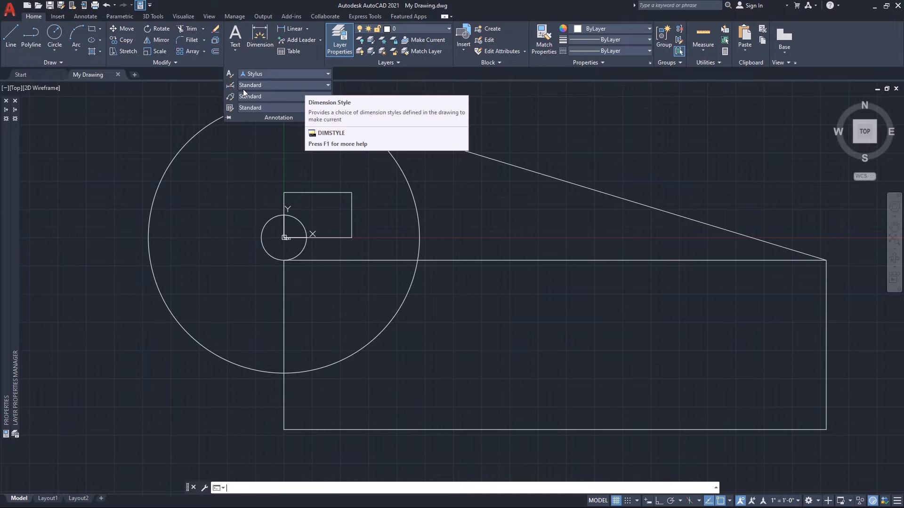
left_click(318, 80)
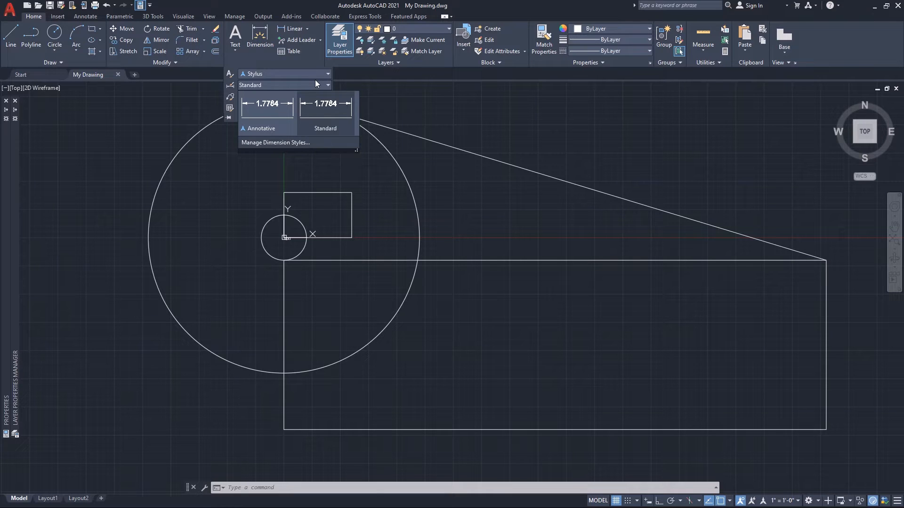
left_click(273, 118)
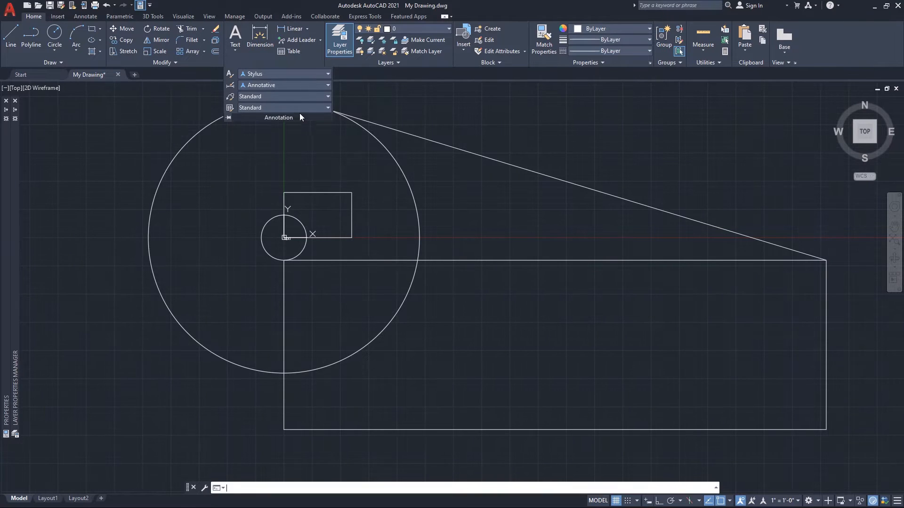
left_click(229, 86)
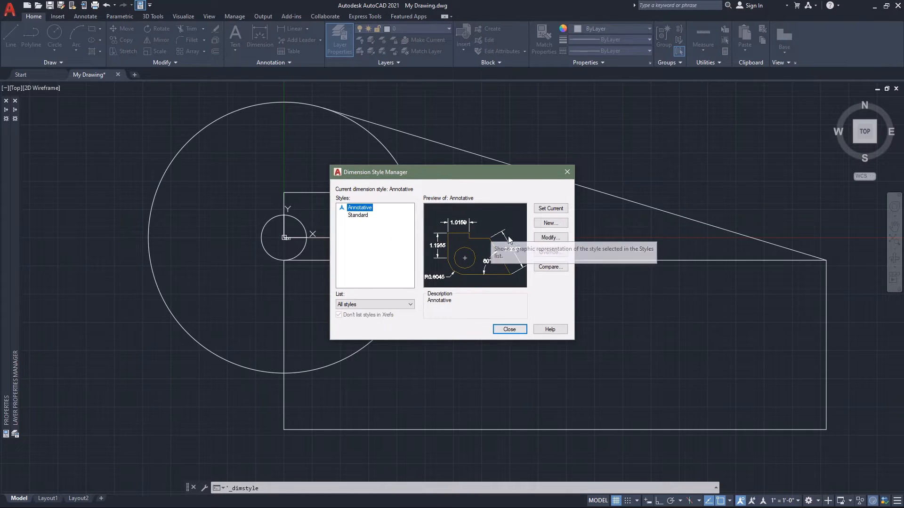
left_click(546, 238)
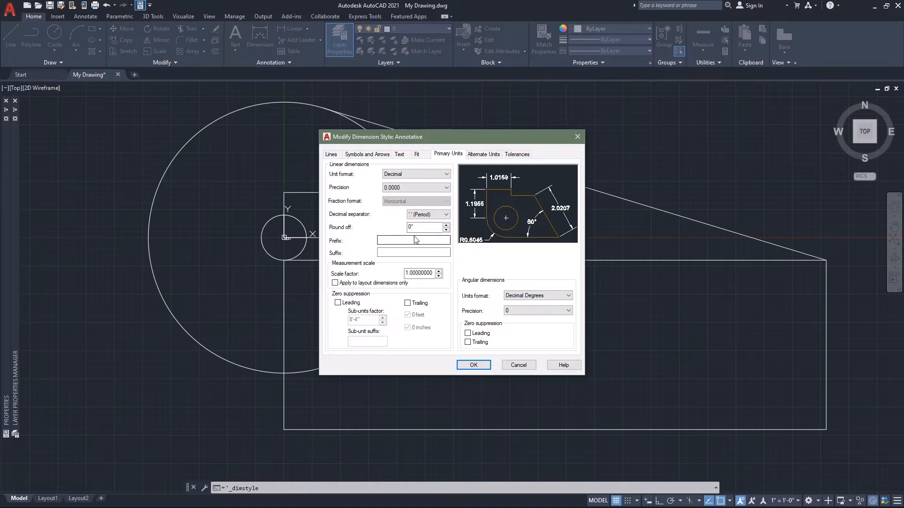
Set the dimension lines' baseline spacing to 3/32" and toggle suppression of Dim line 1 and Dim line 2 on and back off.
left_click(331, 154)
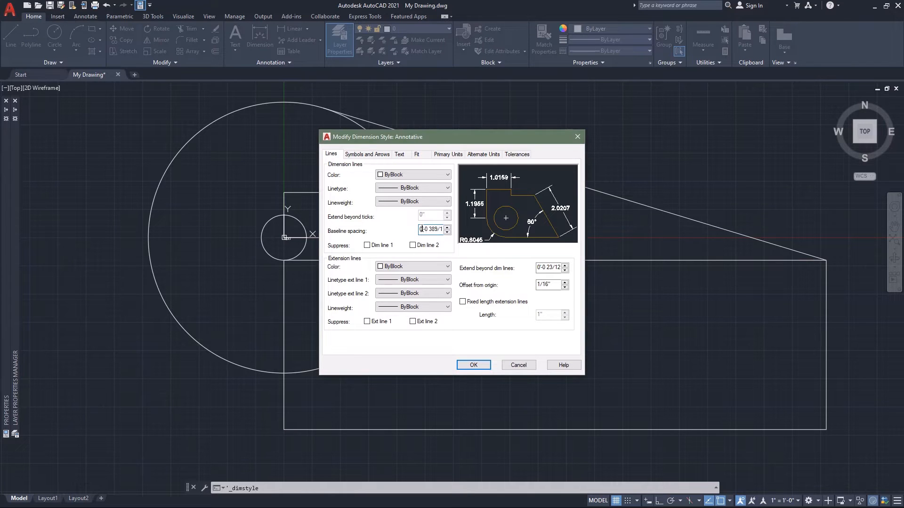
left_click_drag(420, 229, 455, 240)
type("3/32")
left_click(367, 245)
left_click(367, 246)
left_click(413, 245)
left_click(413, 245)
Set the extension lines' extend beyond dim lines and offset from origin to 3/32", leaving fixed length extension lines off.
left_click(541, 267)
left_click_drag(559, 268, 535, 270)
type("3/32")
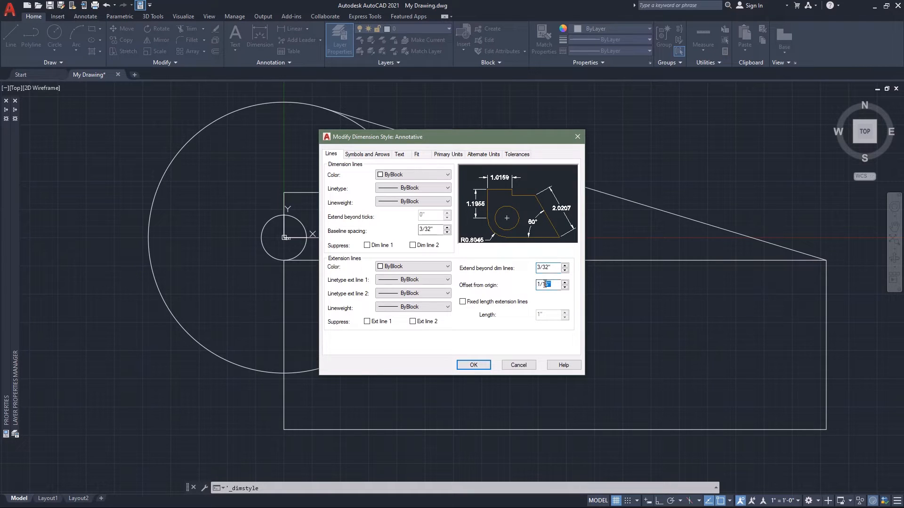
left_click_drag(557, 284, 537, 285)
type("/32")
left_click(462, 302)
left_click(462, 302)
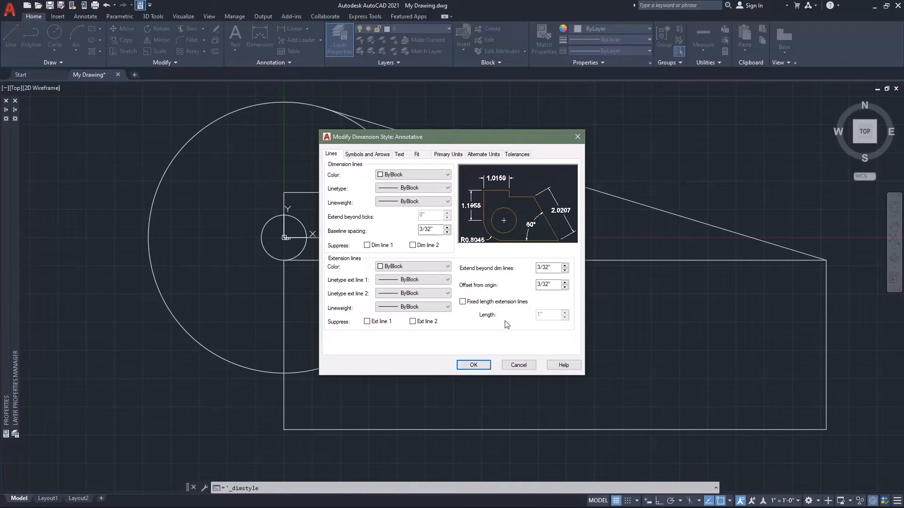
Change the first and second dimension arrowheads to Architectural tick.
left_click(369, 154)
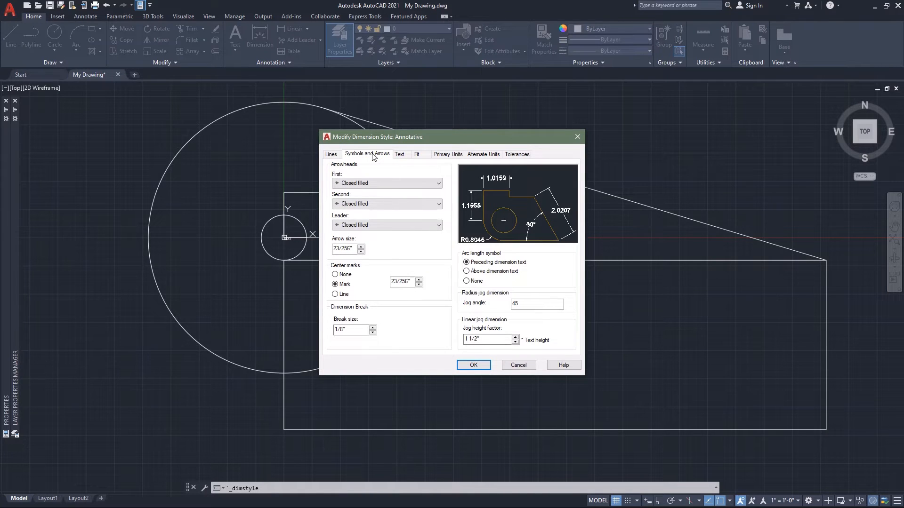
left_click(436, 185)
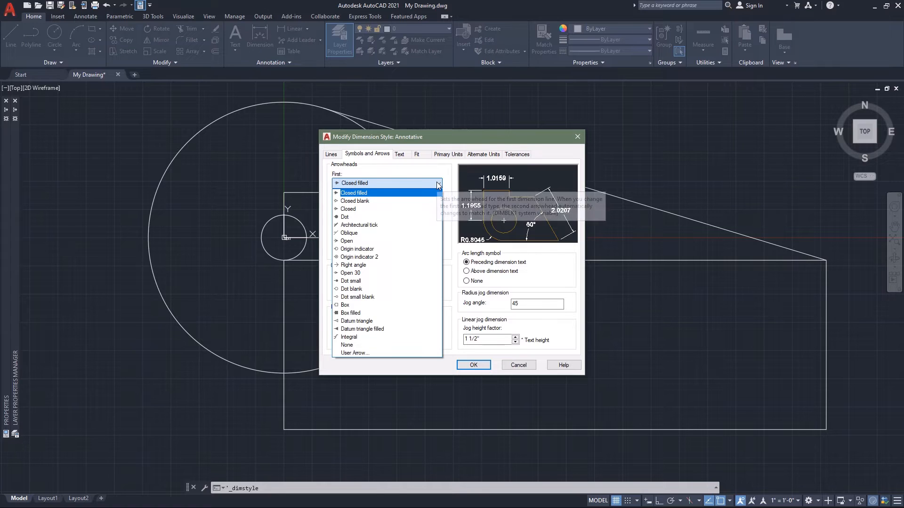
left_click(372, 226)
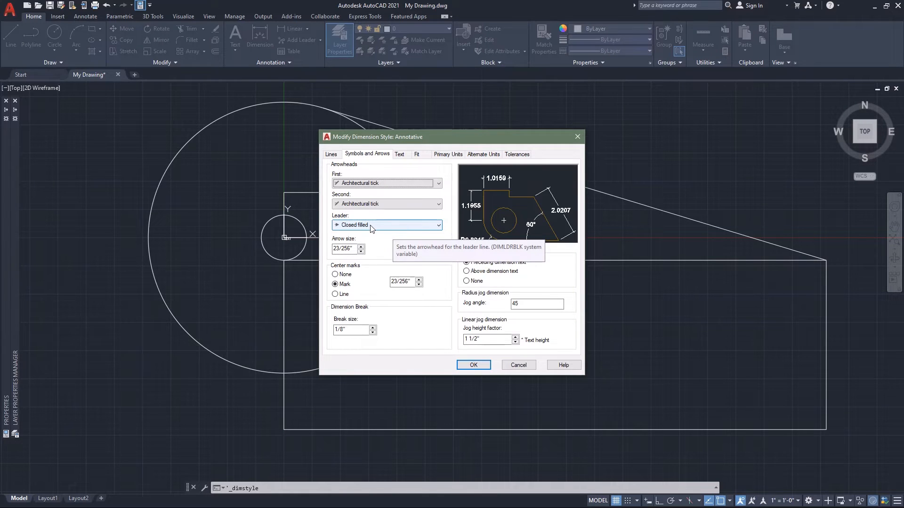
Set the dimension style's arrow size to 3/32" and its center marks to None.
left_click(353, 248)
double_click(353, 248)
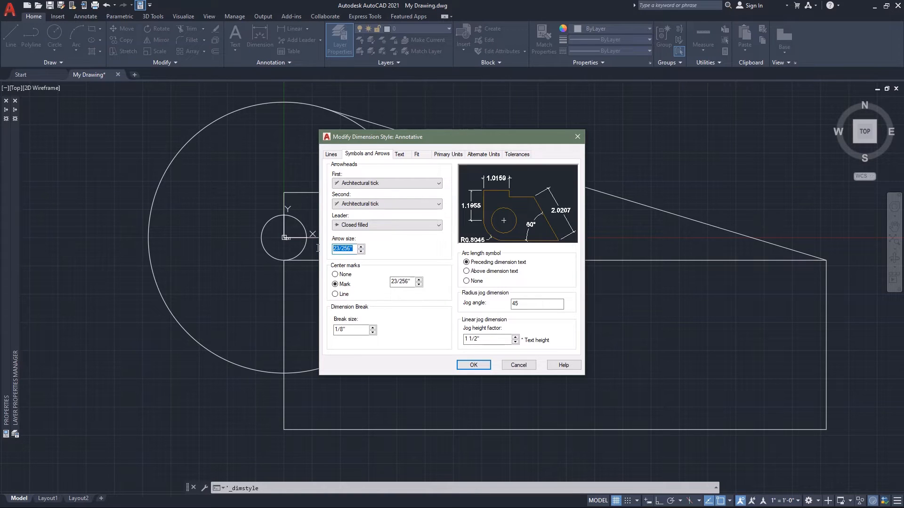
type("3/32")
left_click(335, 275)
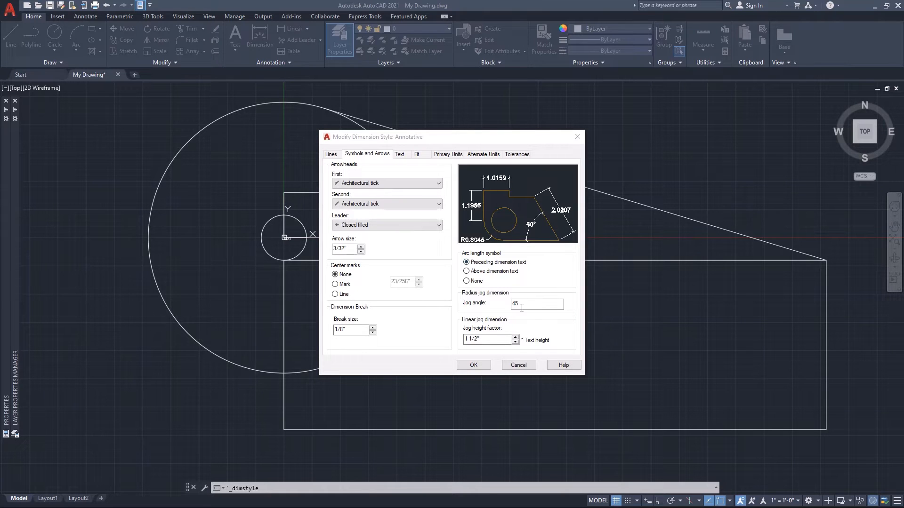
left_click(537, 283)
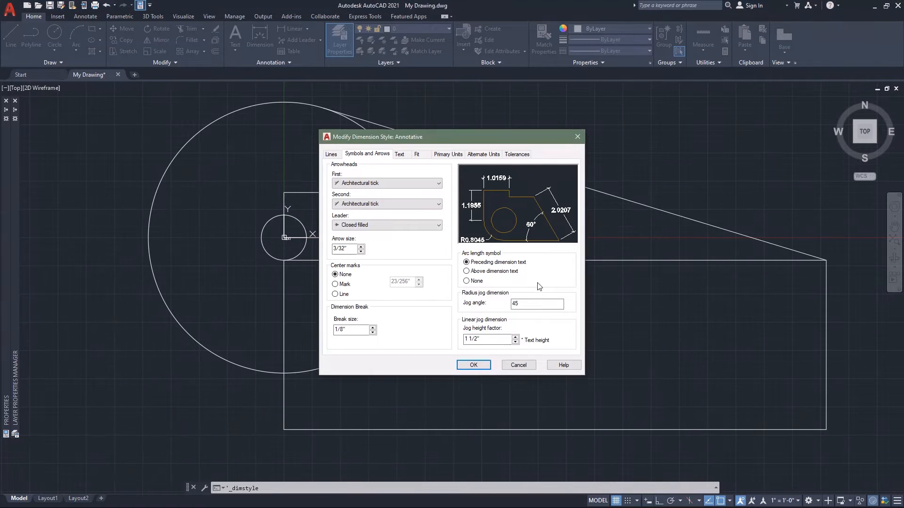
Set the dimension style's text style to RomanS and check that text style's settings without changing them.
left_click(400, 154)
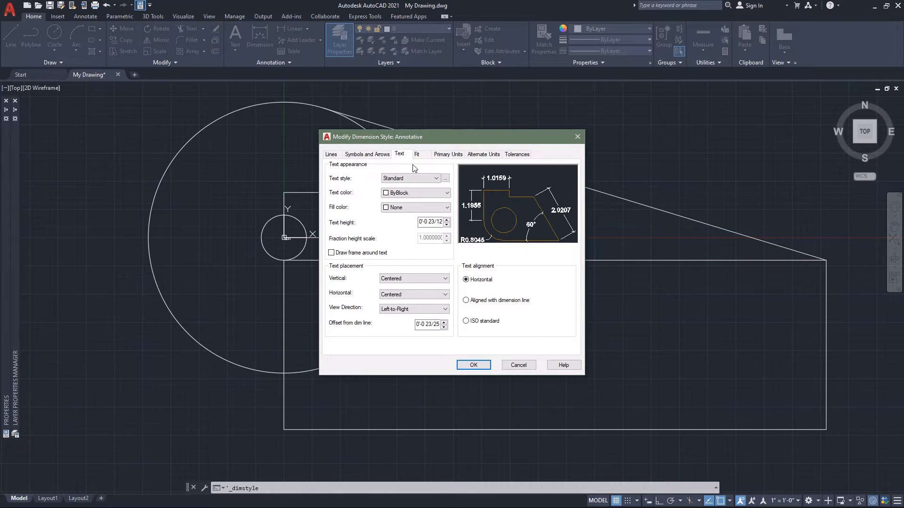
left_click(436, 178)
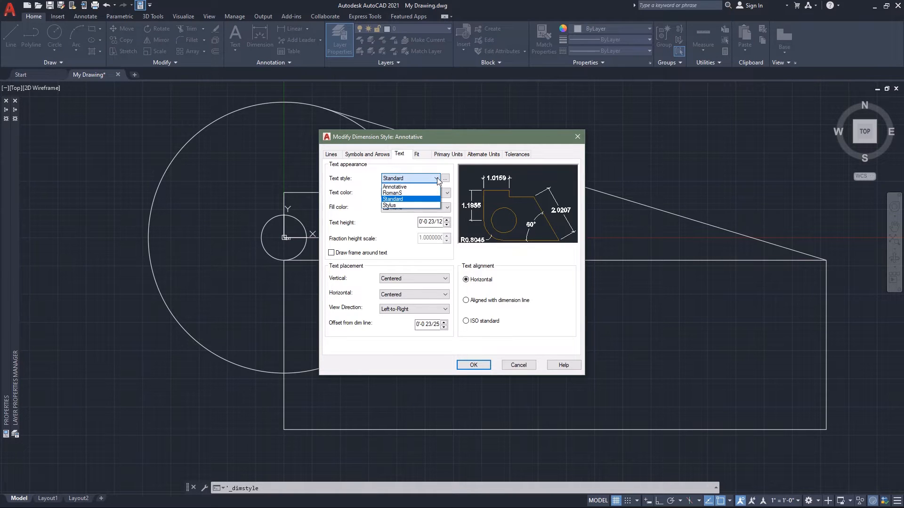
left_click(415, 193)
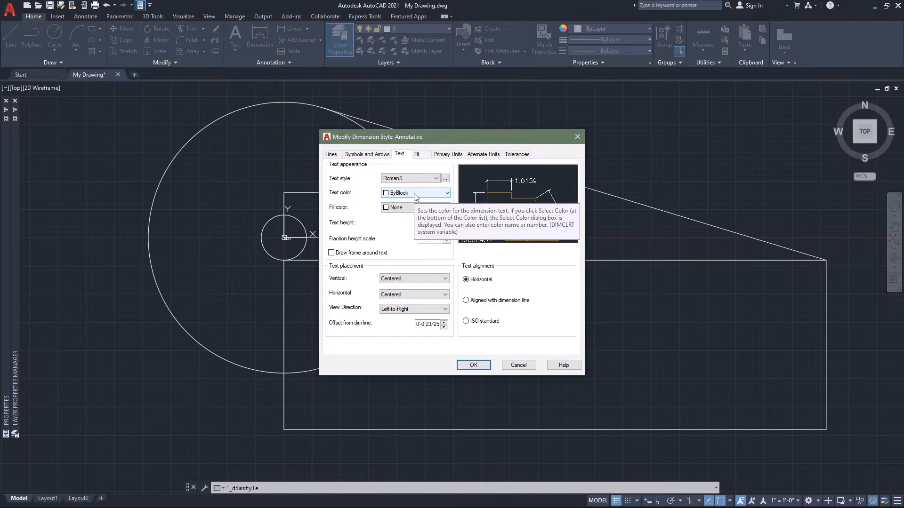
left_click(445, 178)
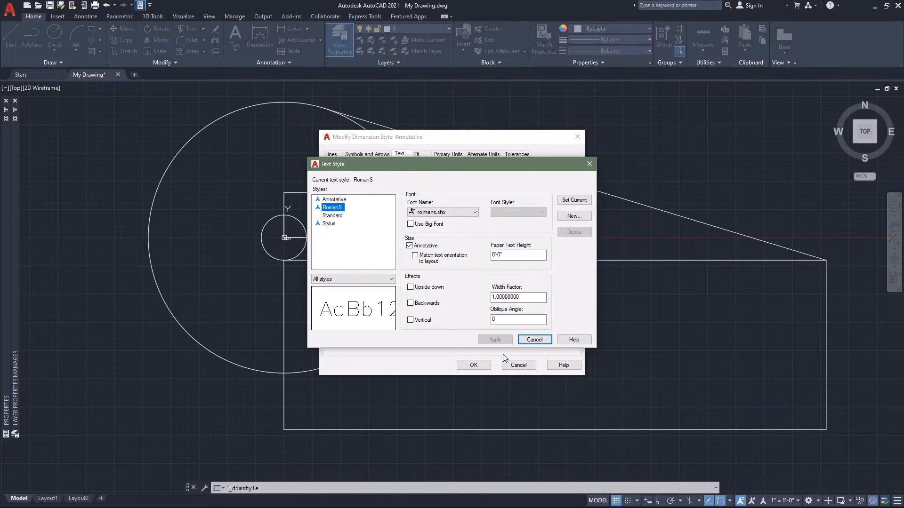
left_click(539, 340)
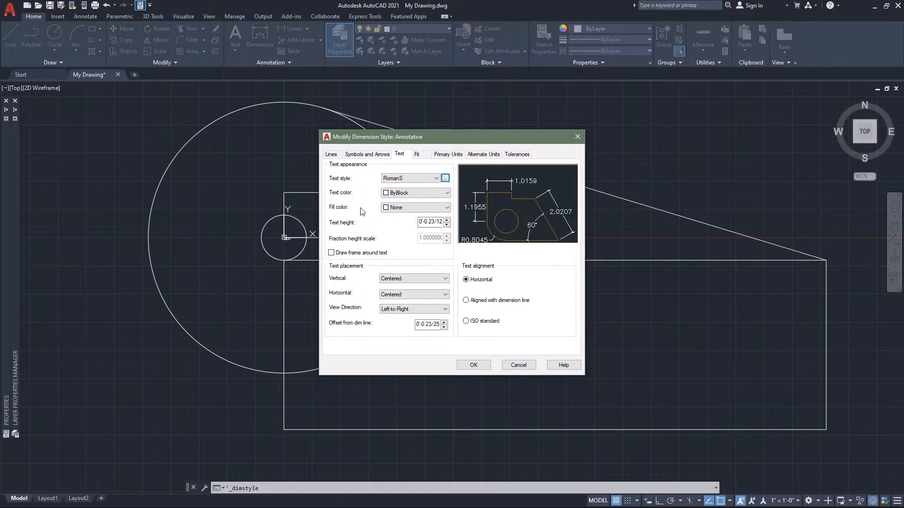
Set the dimension text height to 3/32" and toggle the frame around the text on and back off.
left_click(420, 221)
left_click_drag(420, 221, 452, 228)
type("3/32")
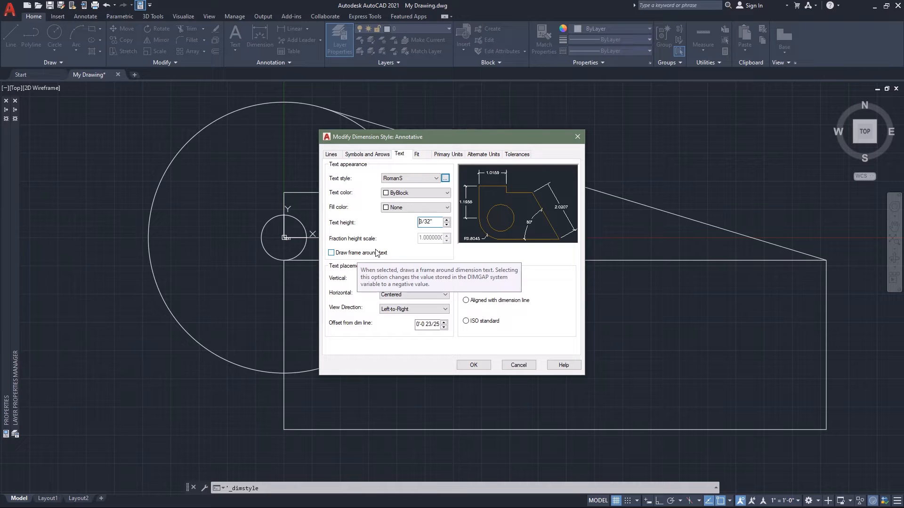
left_click(332, 253)
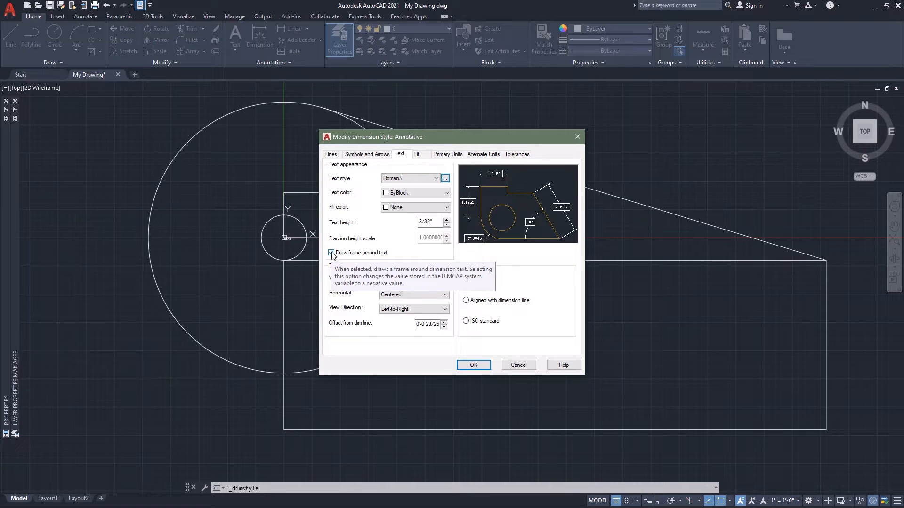
left_click(331, 254)
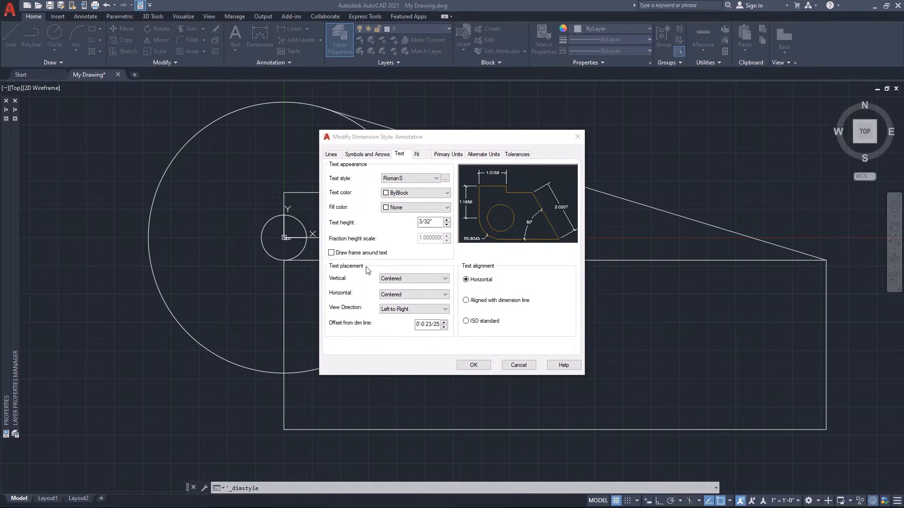
Place the dimension text vertically Above with a 3/32" offset from the dim line, aligned with the dimension line.
left_click(444, 281)
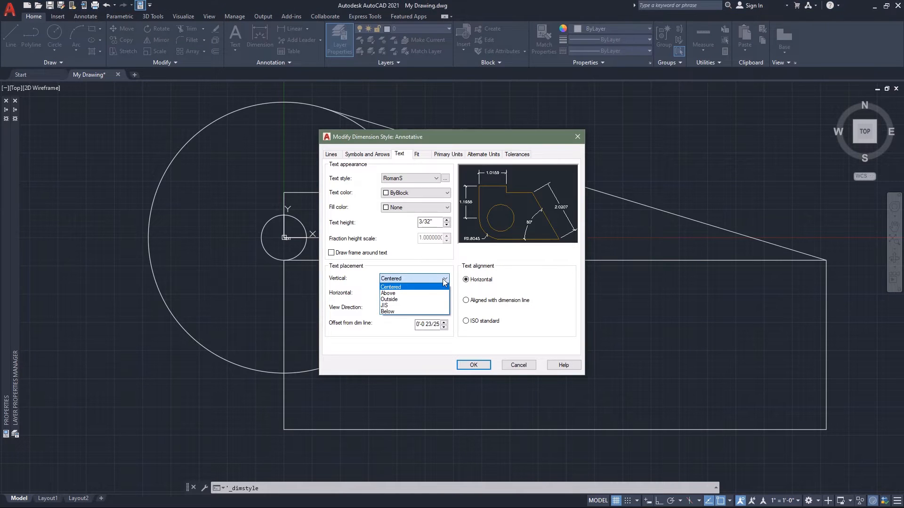
left_click(417, 293)
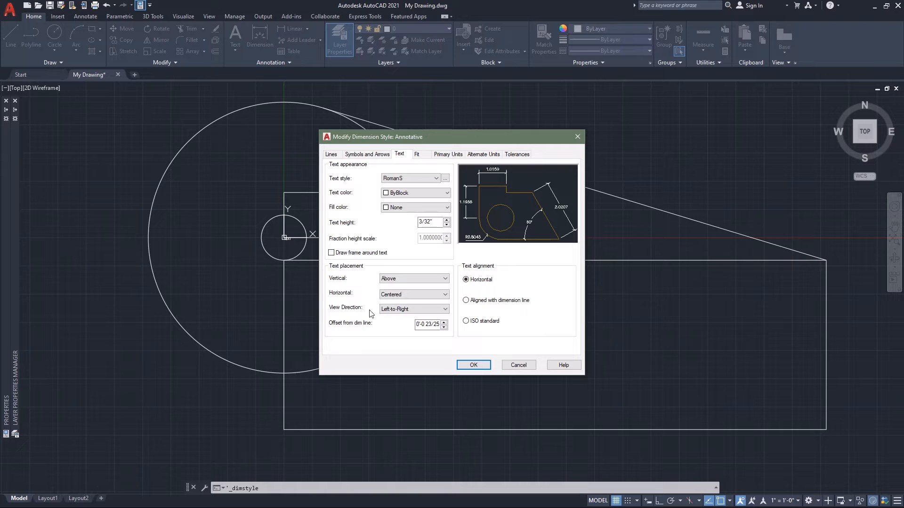
left_click(418, 324)
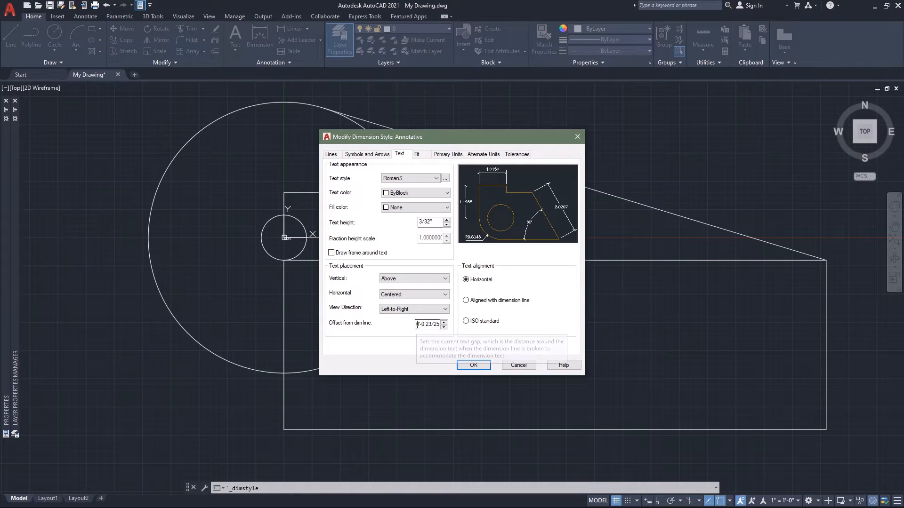
left_click(443, 328)
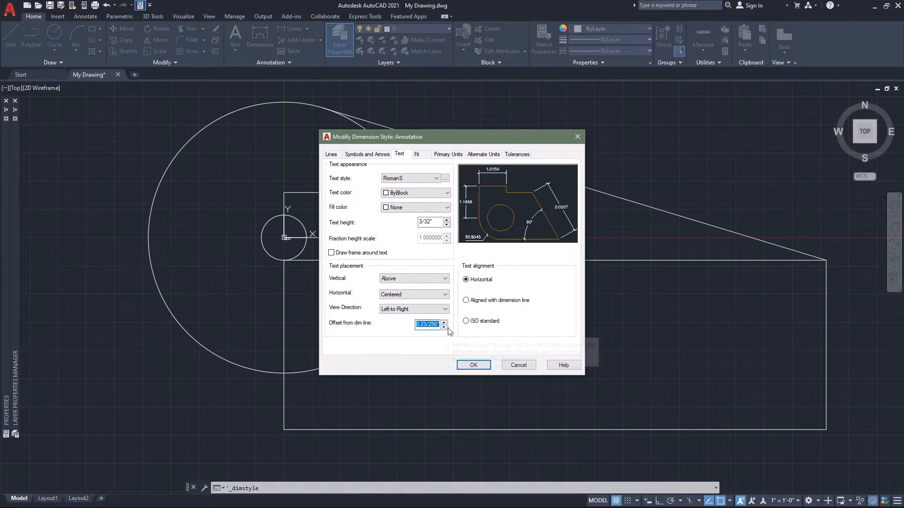
type("3/32")
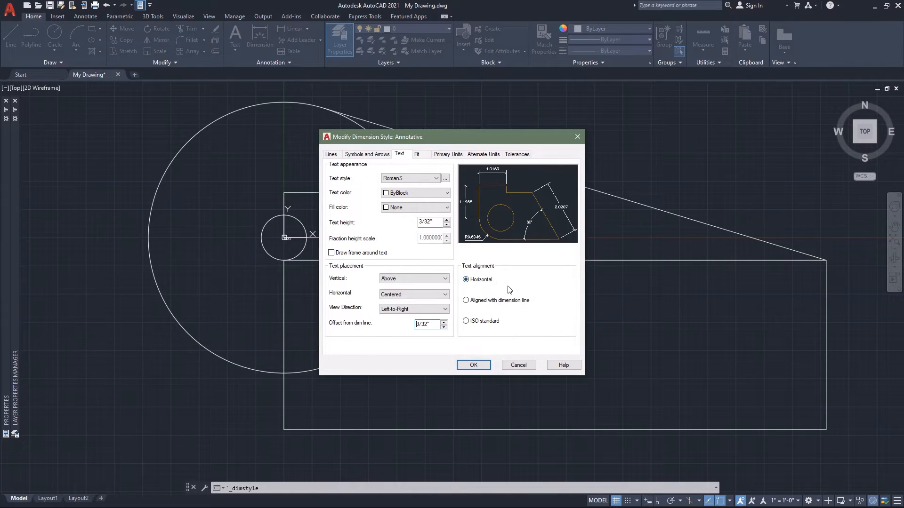
left_click(466, 301)
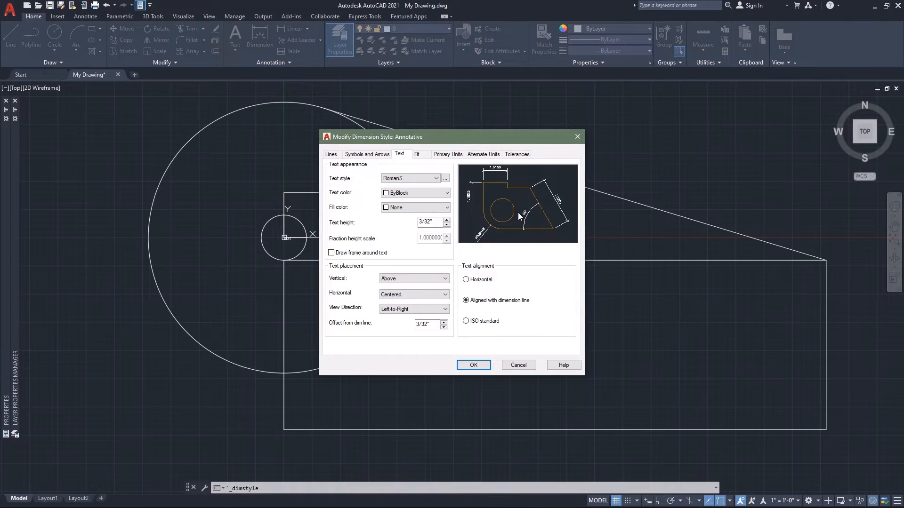
Check the style's fit options, and set the linear primary units to Architectural with 0'-0 1/256" precision.
left_click(417, 155)
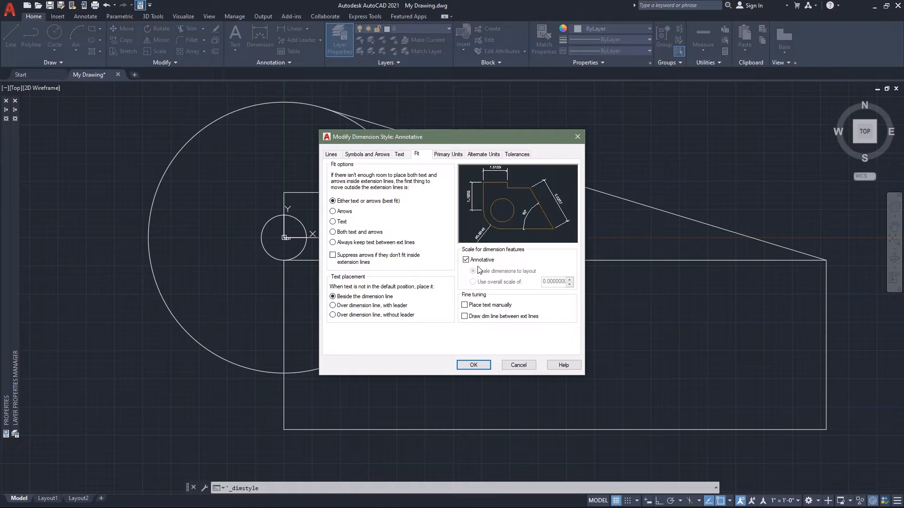
left_click(448, 154)
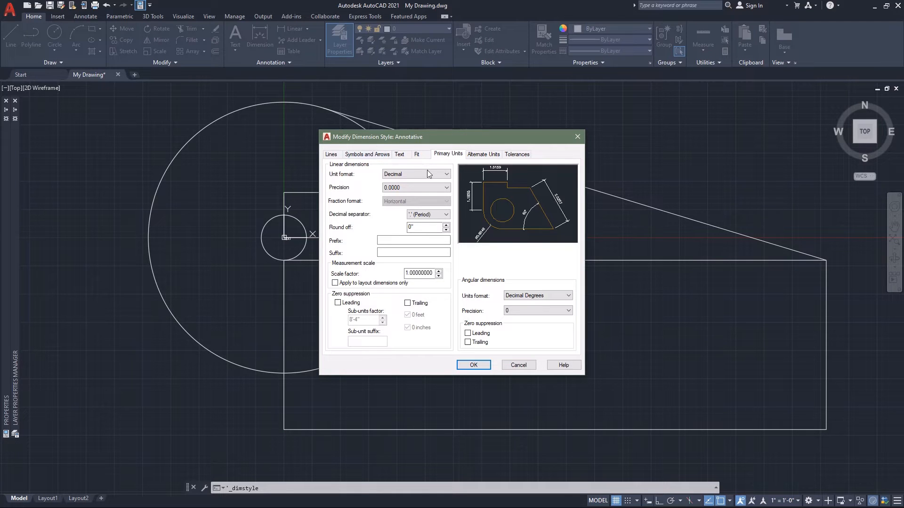
left_click(443, 174)
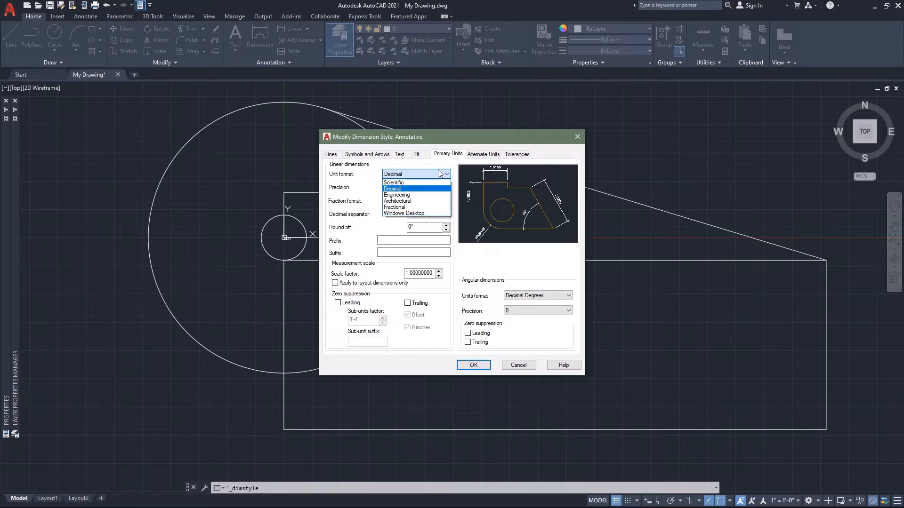
left_click(422, 202)
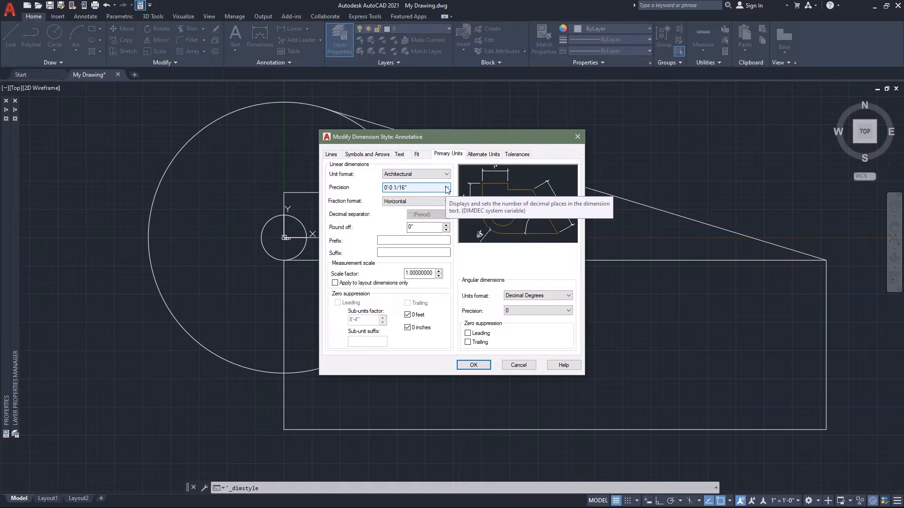
left_click(446, 188)
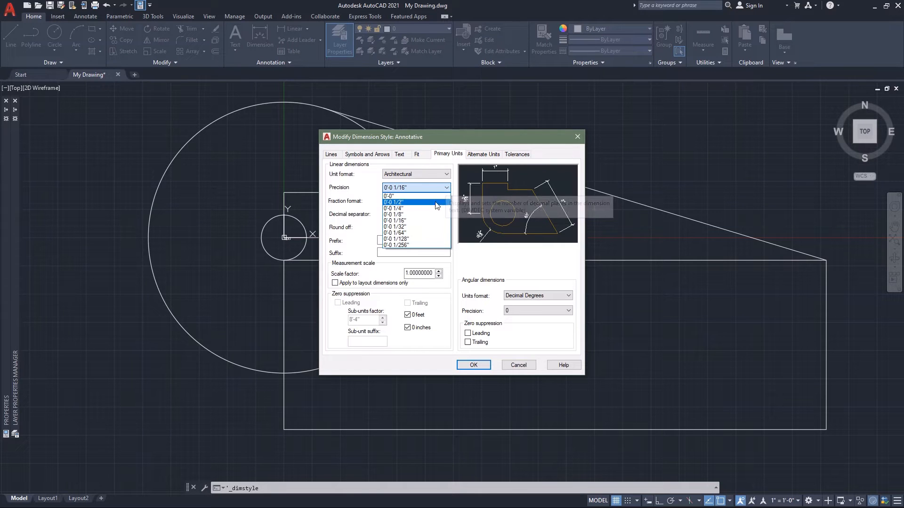
left_click(422, 245)
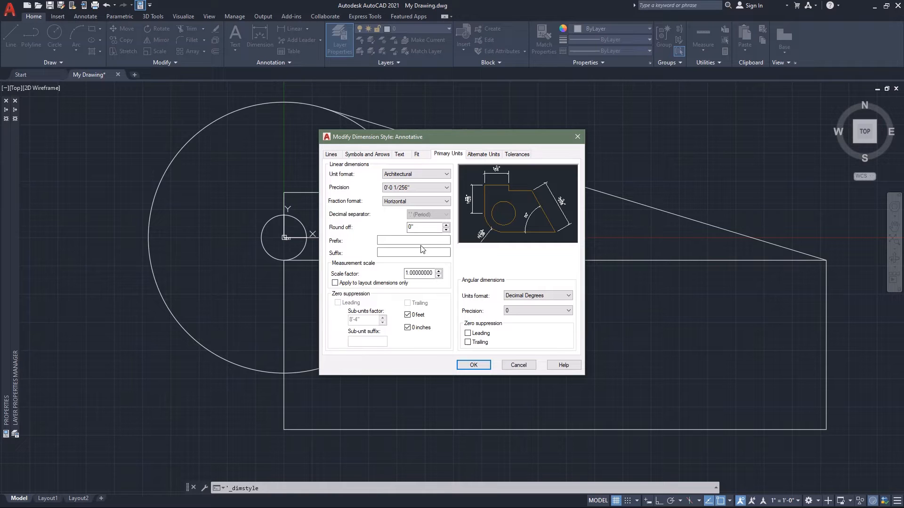
Set the linear dimensions' fraction format to Not Stacked and turn off zero suppression for 0 inches.
left_click(446, 201)
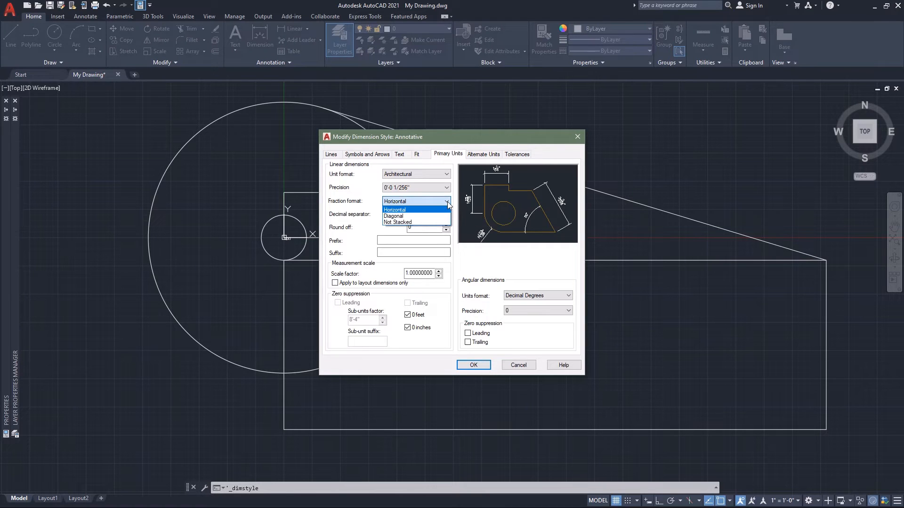
left_click(418, 223)
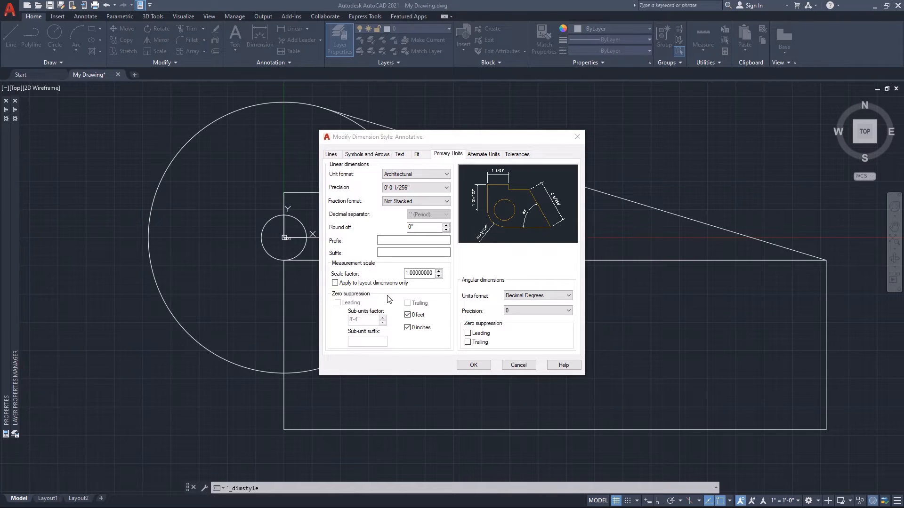
left_click(408, 328)
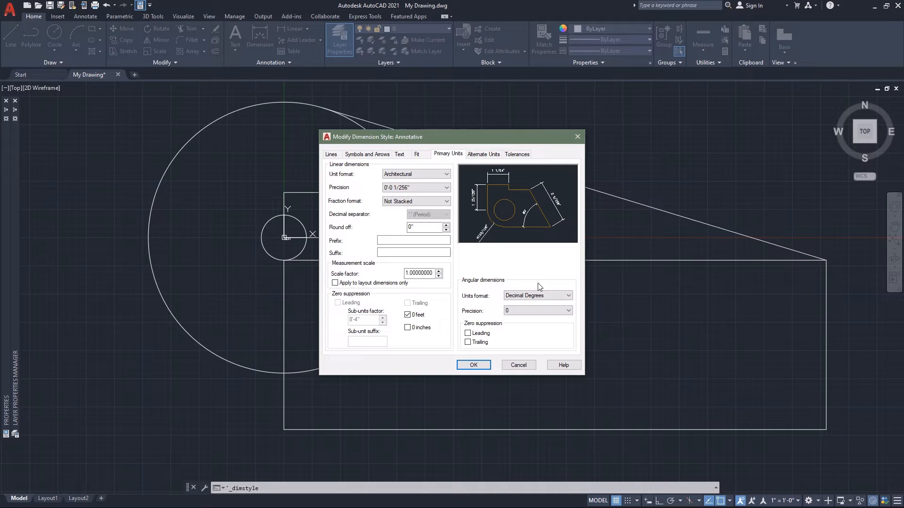
Review the available unit formats and precisions for angular dimensions, leaving Decimal Degrees and precision 0.
left_click(567, 296)
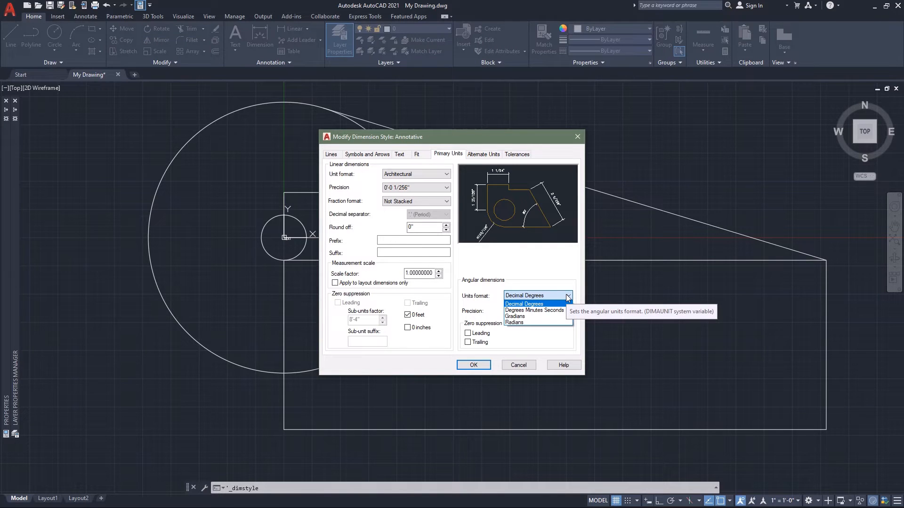
left_click(564, 283)
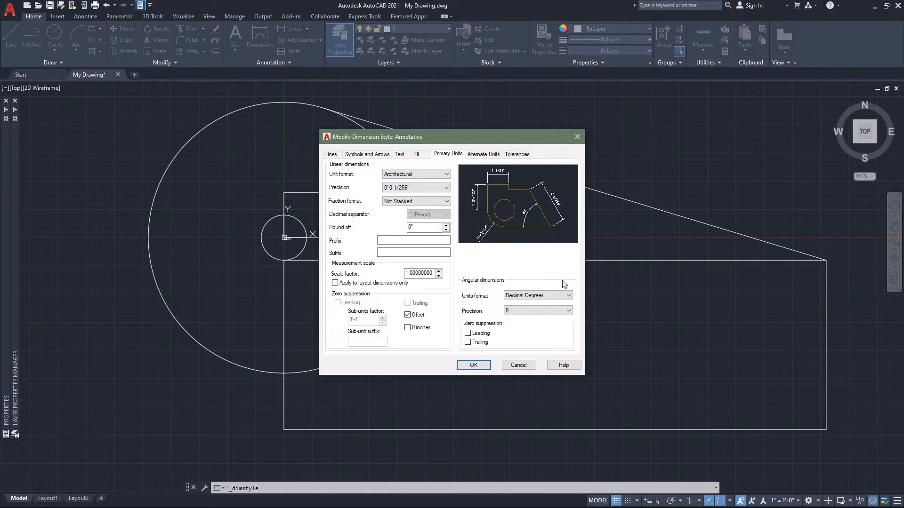
left_click(568, 312)
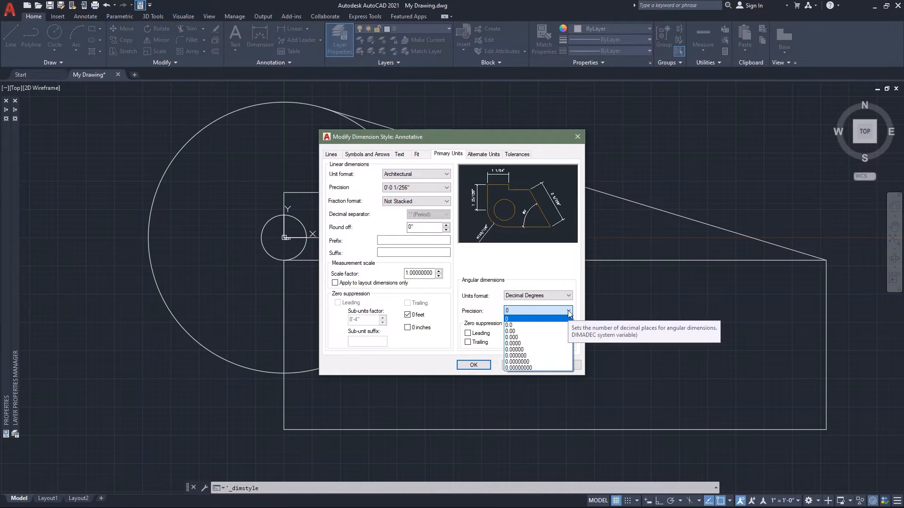
left_click(553, 282)
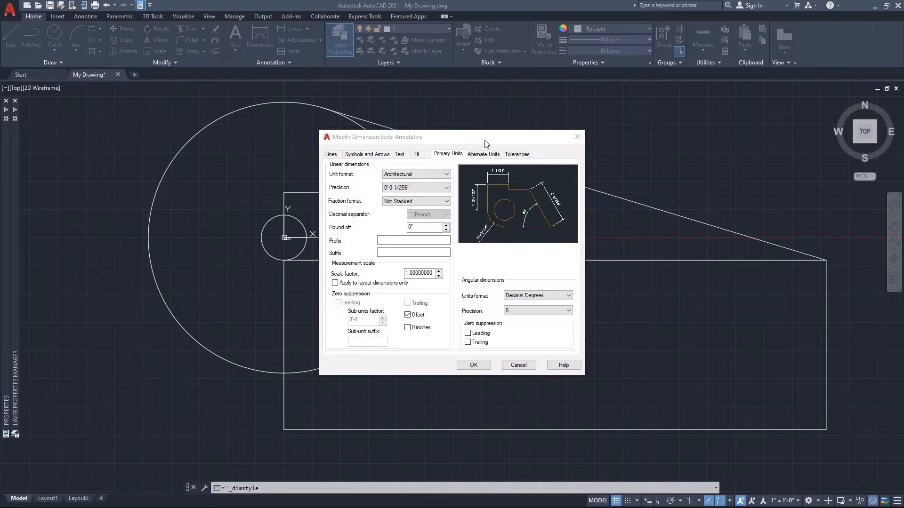
Accept the Annotative dimension style changes, close the Dimension Style Manager and save the drawing.
left_click(474, 366)
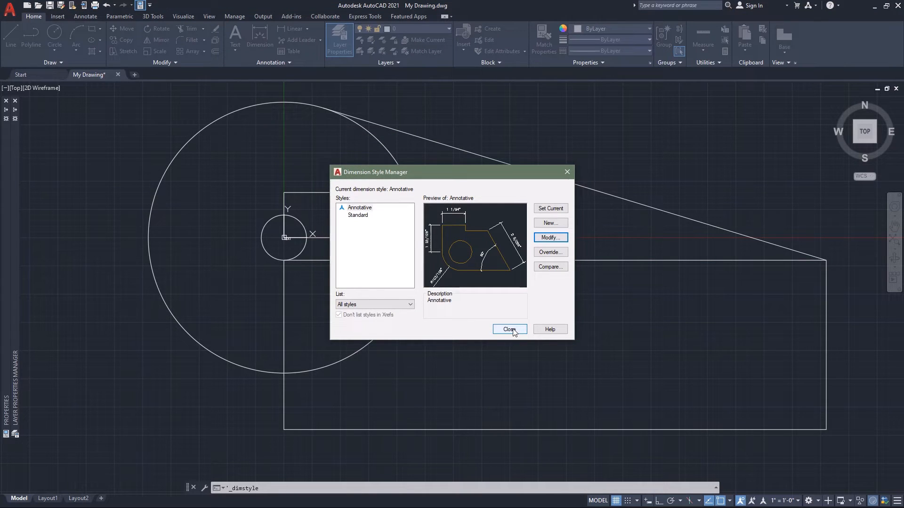
left_click(509, 329)
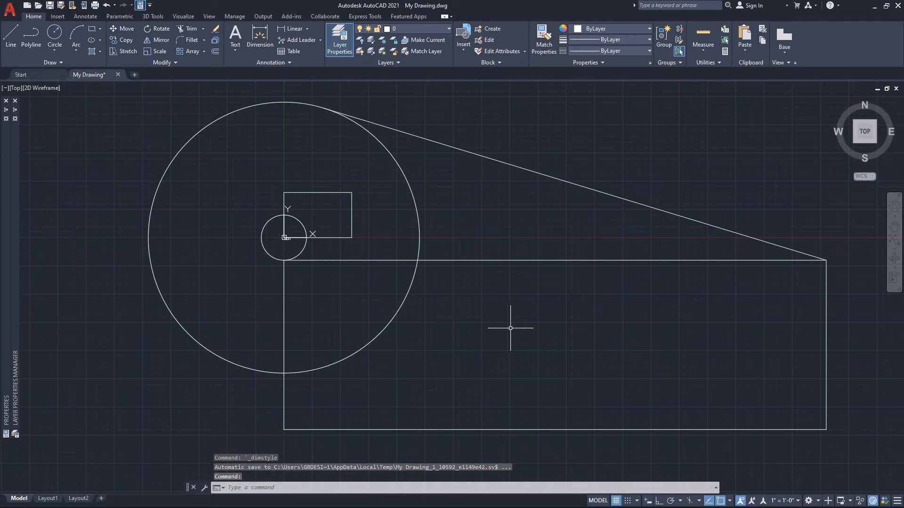
key("ctrl+s")
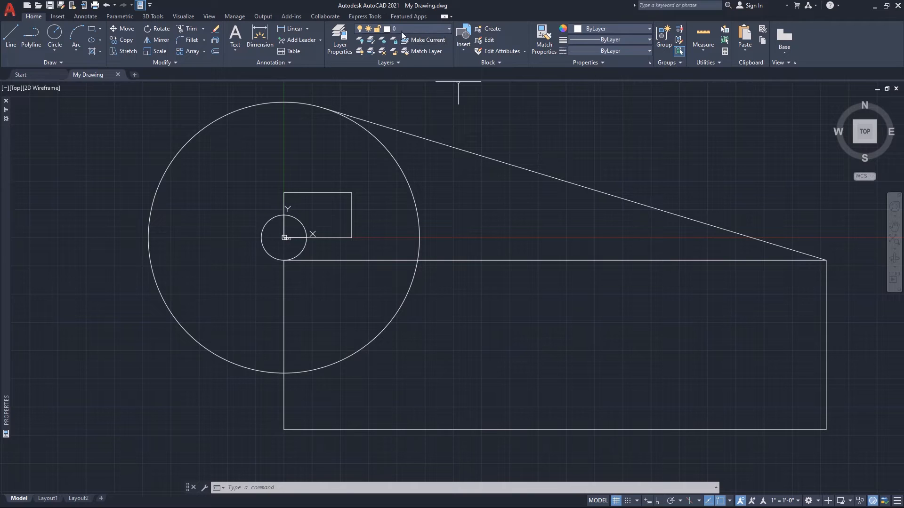
Keep layer 0 current and open the Layer Properties Manager palette with auto-hide on, expanding it to show the layer list.
left_click(449, 31)
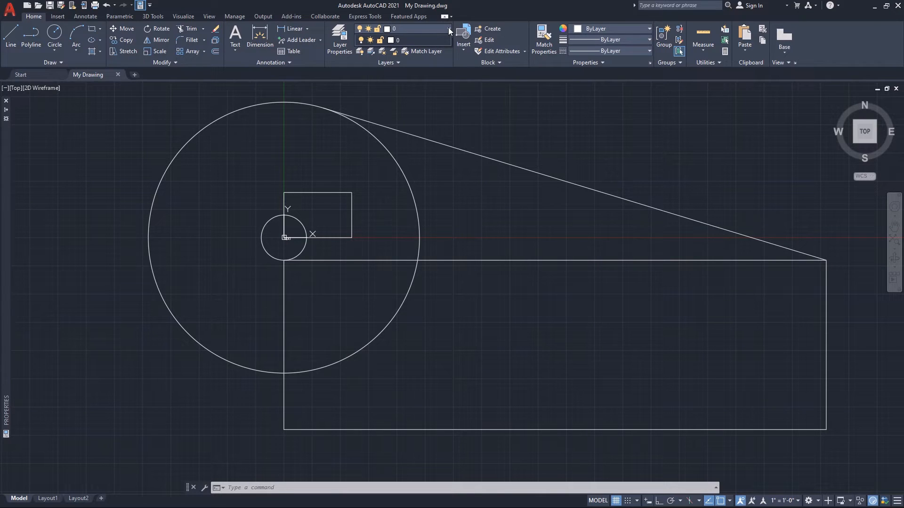
left_click(407, 40)
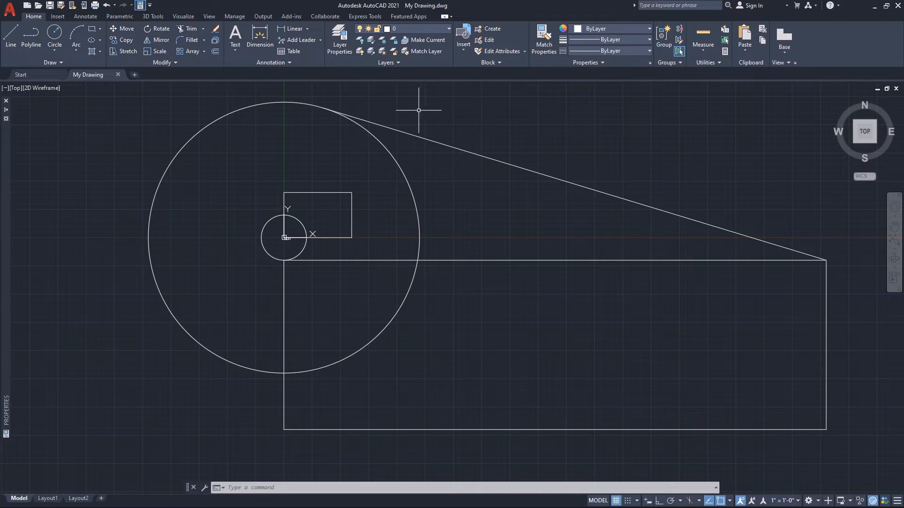
left_click(339, 37)
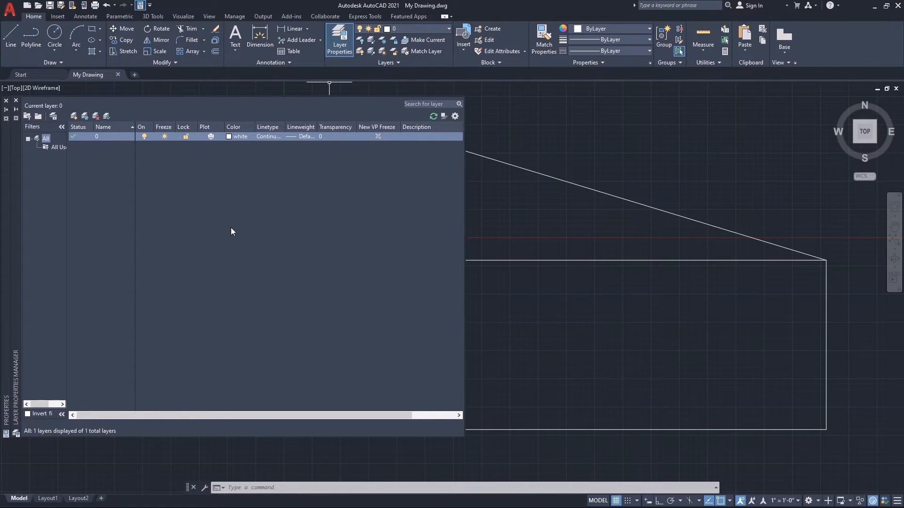
right_click(18, 334)
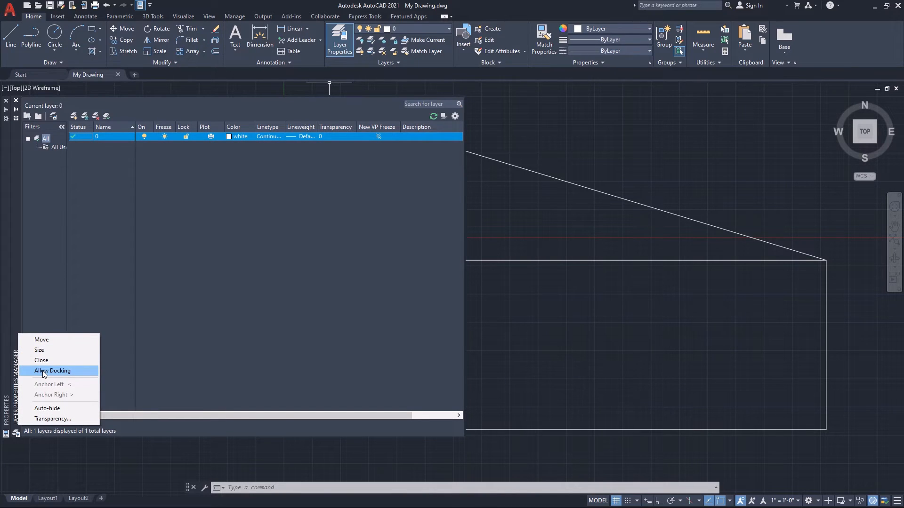
left_click(27, 409)
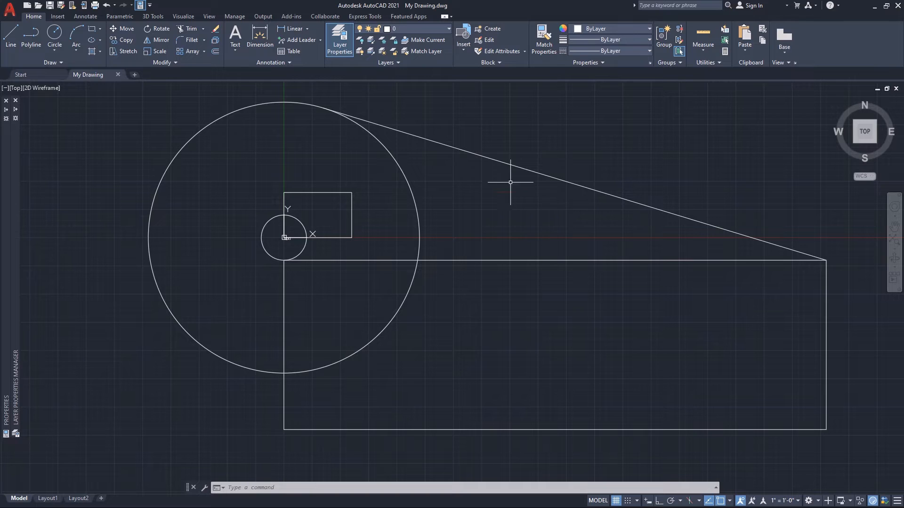
mouse_move(15, 178)
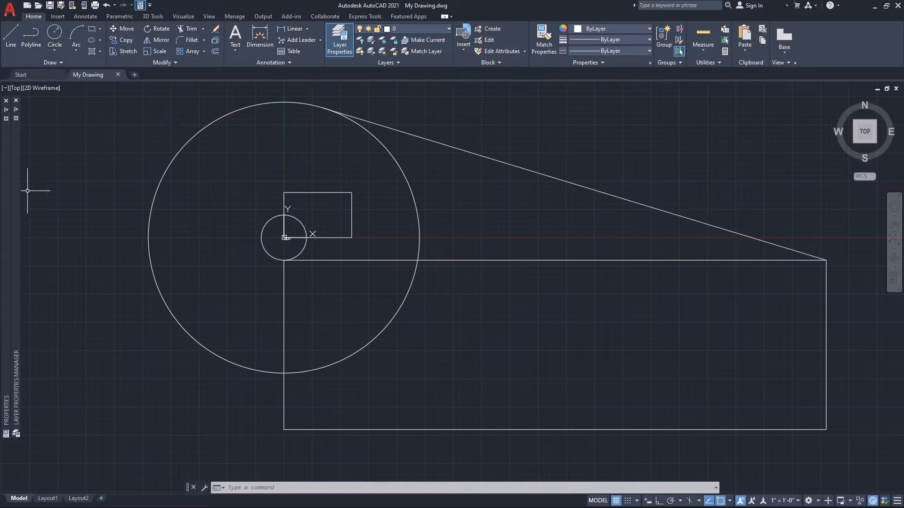
mouse_move(18, 196)
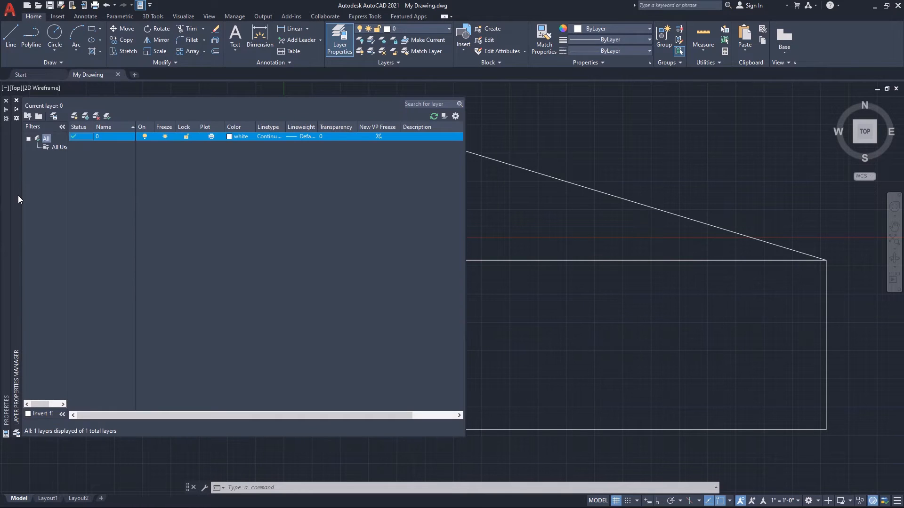
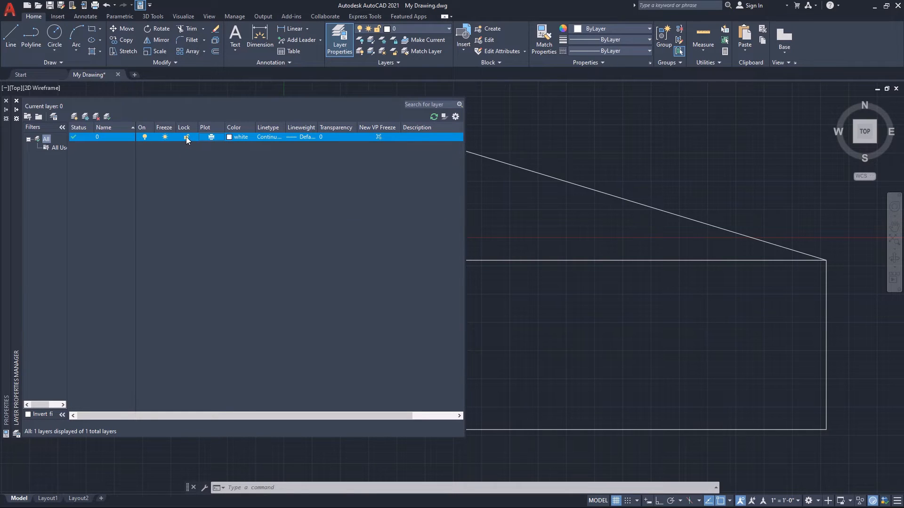
Lock layer 0 and try selecting the sloped tangent line with a crossing window, clearing the selection.
left_click(186, 137)
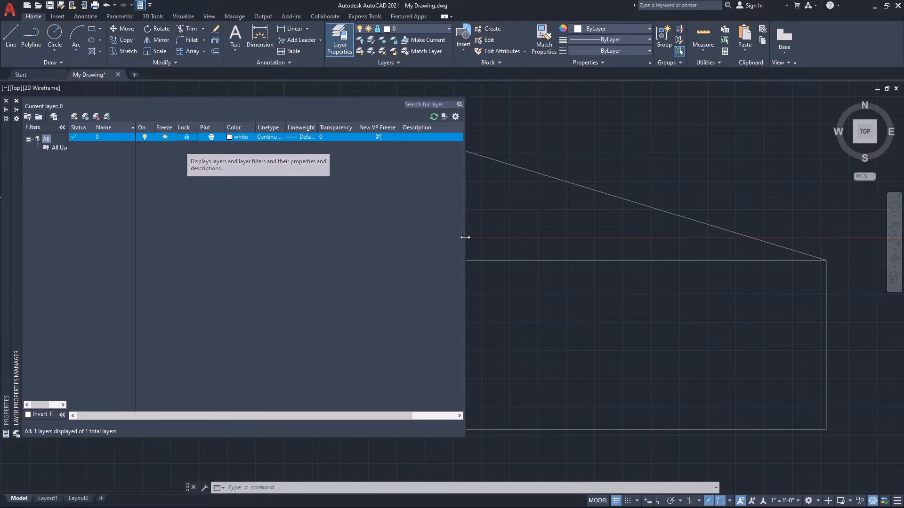
left_click(539, 235)
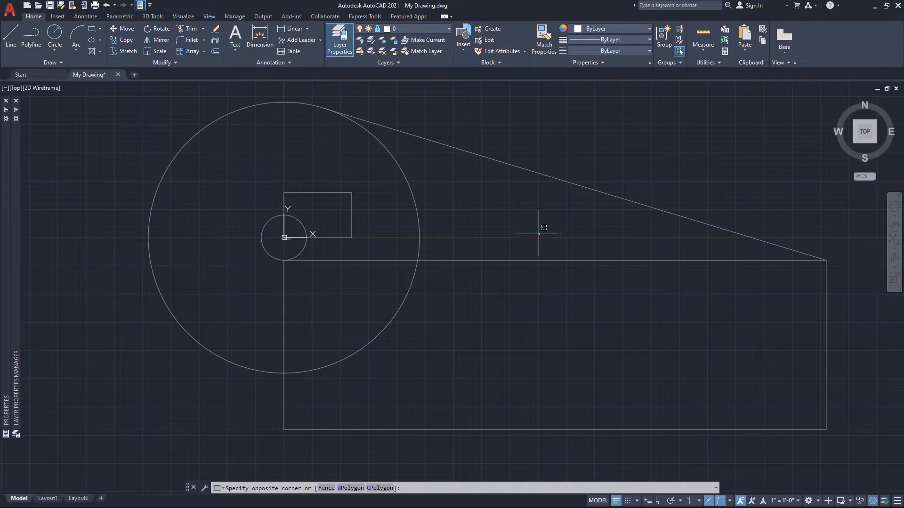
left_click(537, 232)
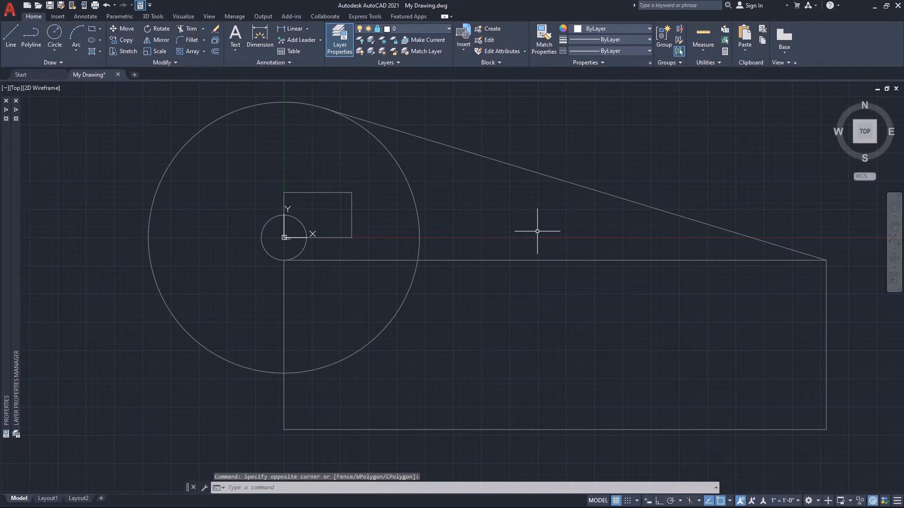
left_click(707, 184)
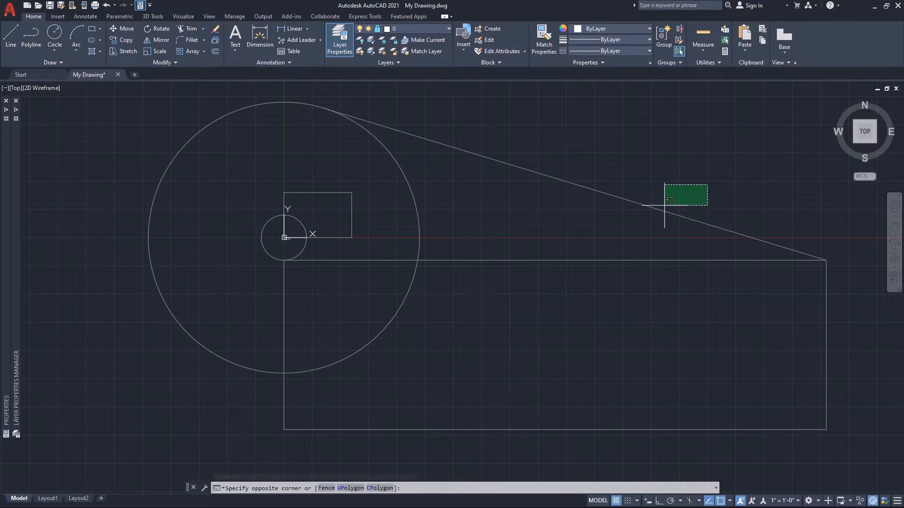
left_click(574, 229)
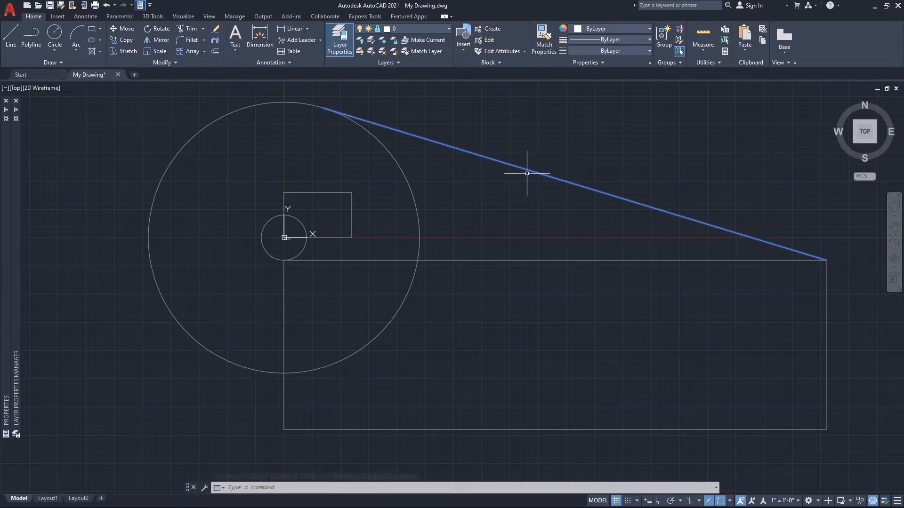
key("Escape")
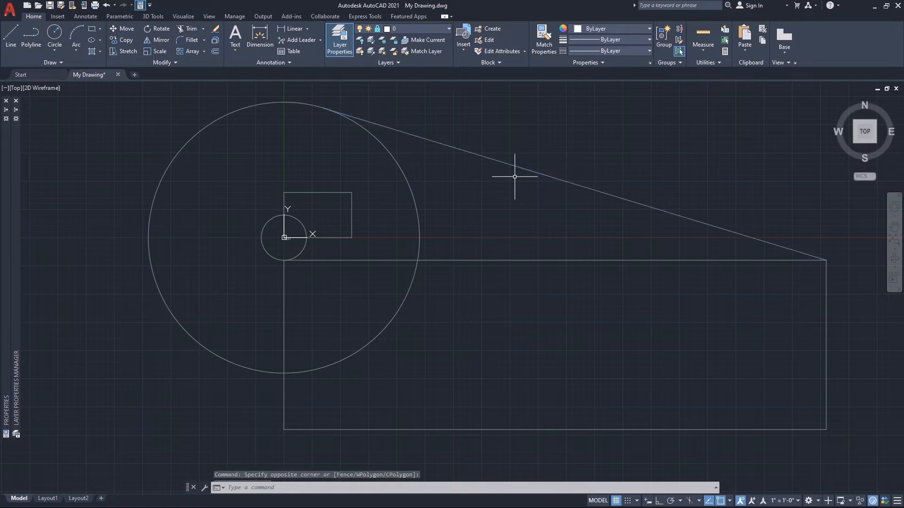
Examine the Index Color and True Color choices for layer 0 and dismiss the color selection.
mouse_move(16, 258)
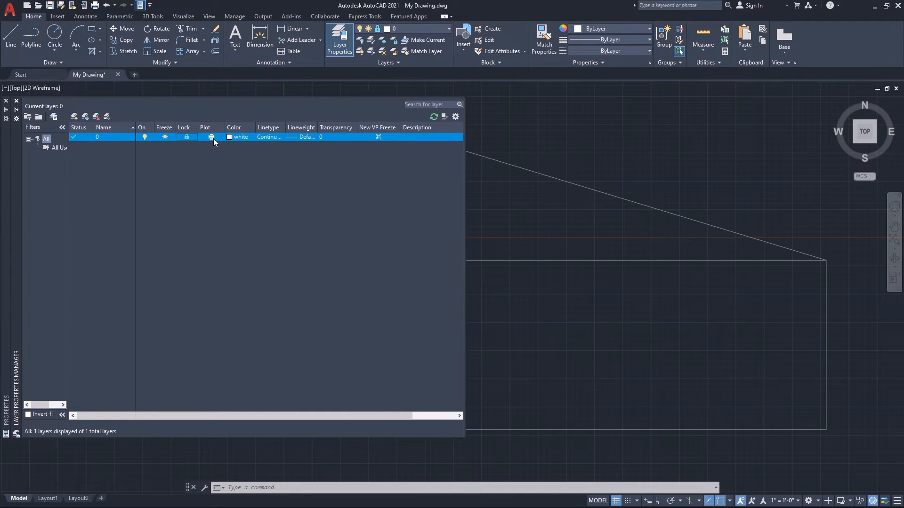
key("Escape")
left_click(238, 137)
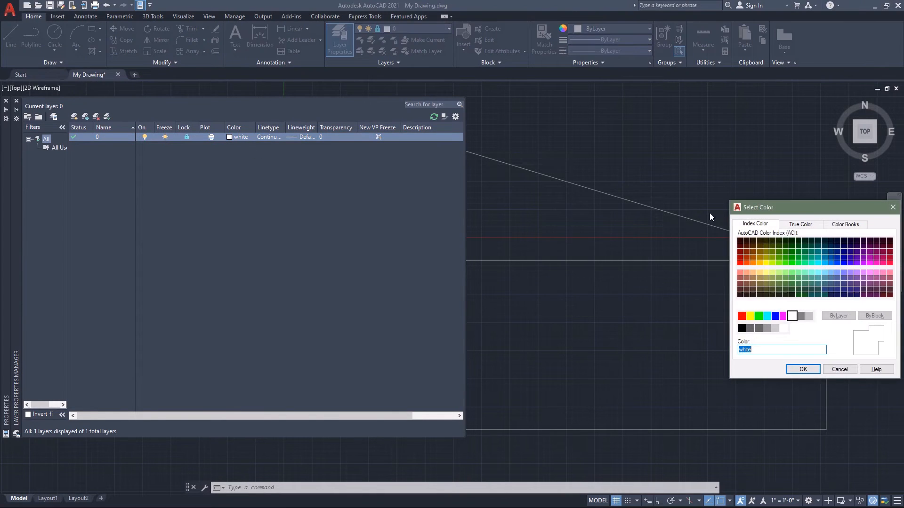
left_click_drag(796, 205, 531, 176)
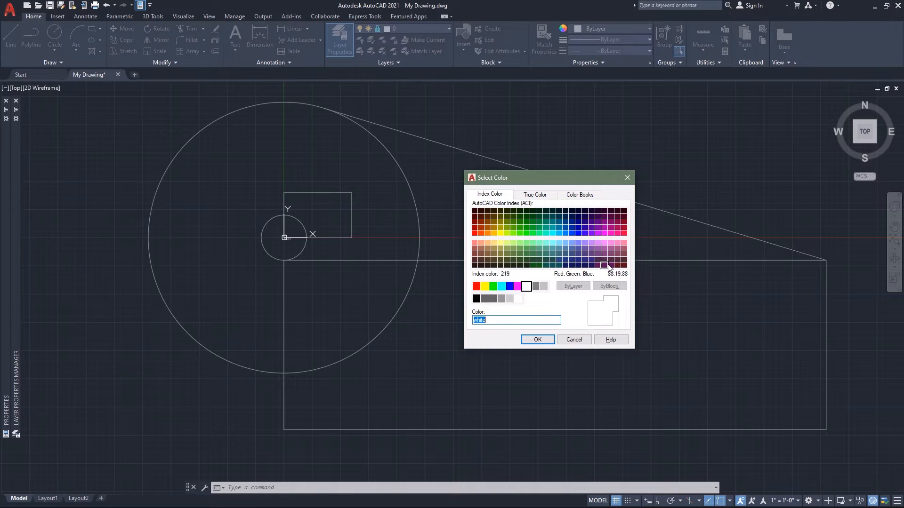
left_click(538, 195)
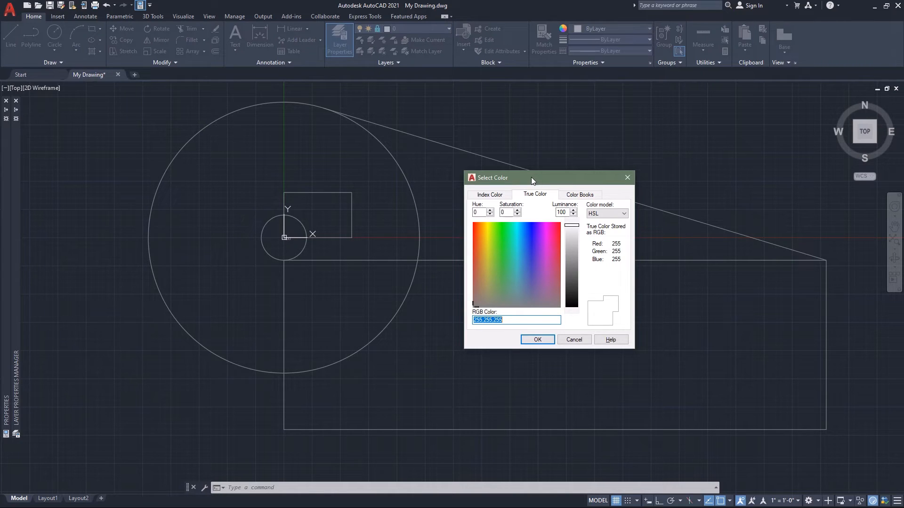
left_click(492, 194)
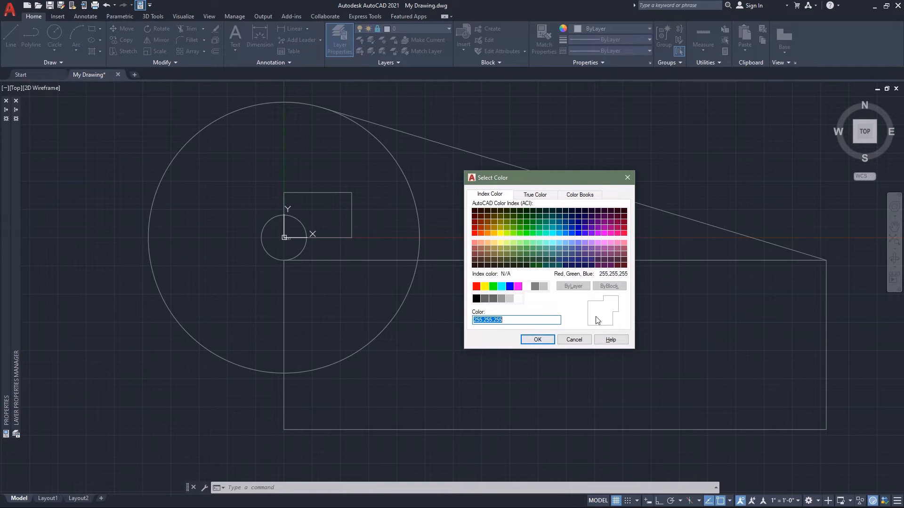
left_click(628, 178)
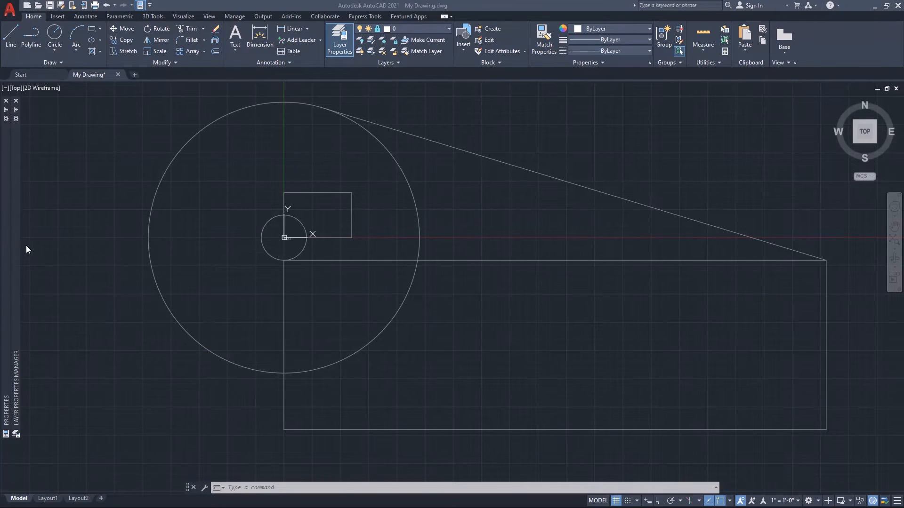
Create a new layer named Geometry and set its color to cyan.
mouse_move(16, 246)
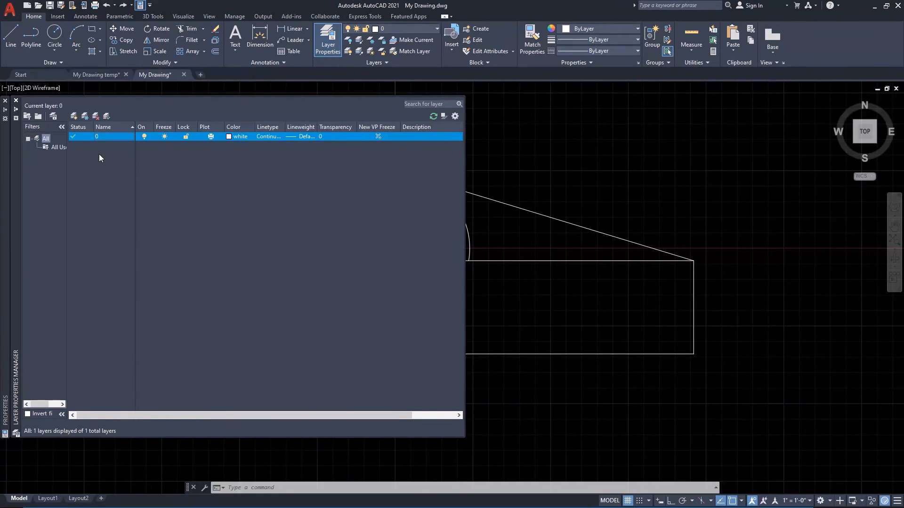
left_click(75, 116)
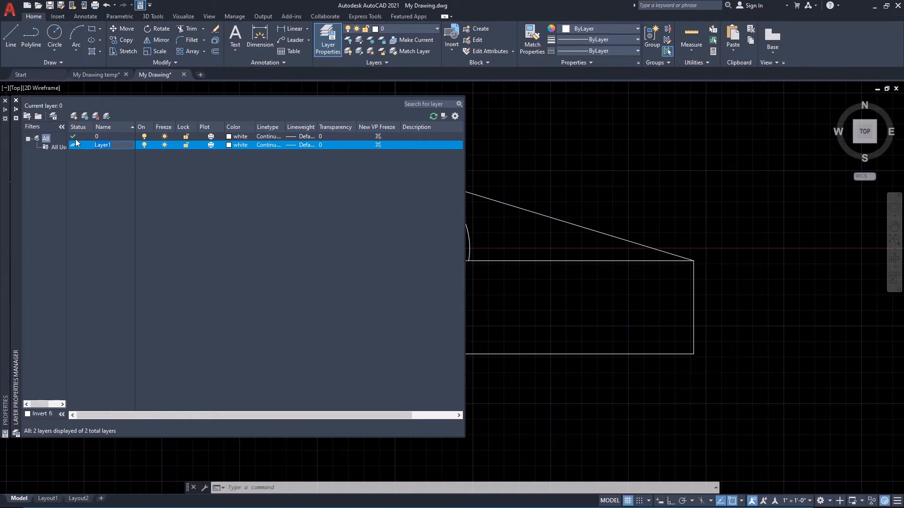
type("Geometry")
key("Return")
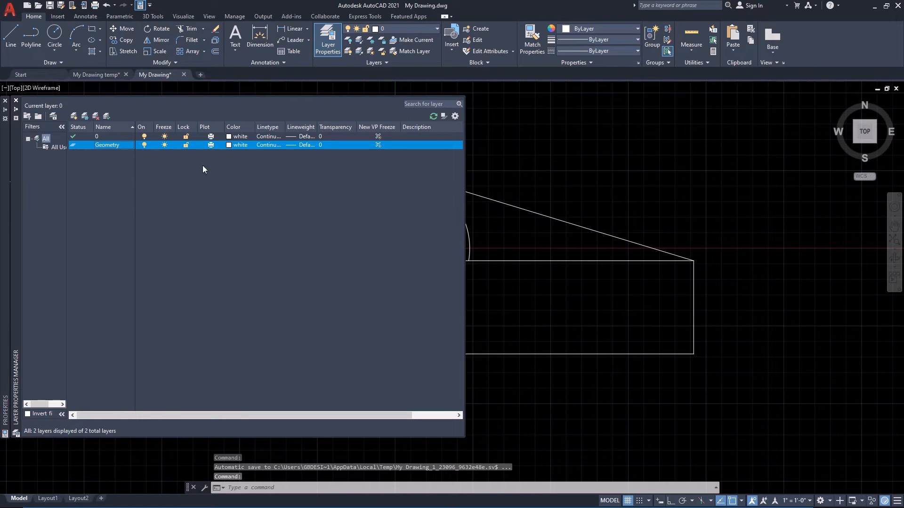
left_click(229, 145)
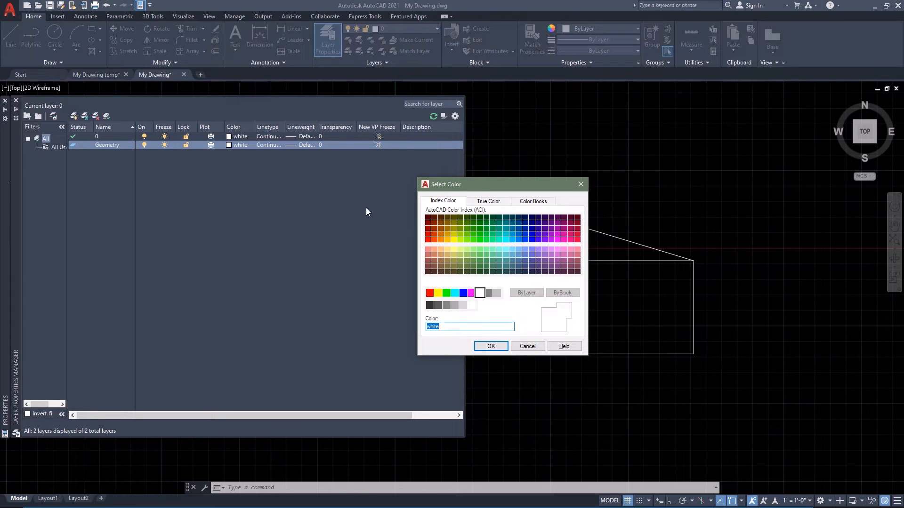
left_click(455, 293)
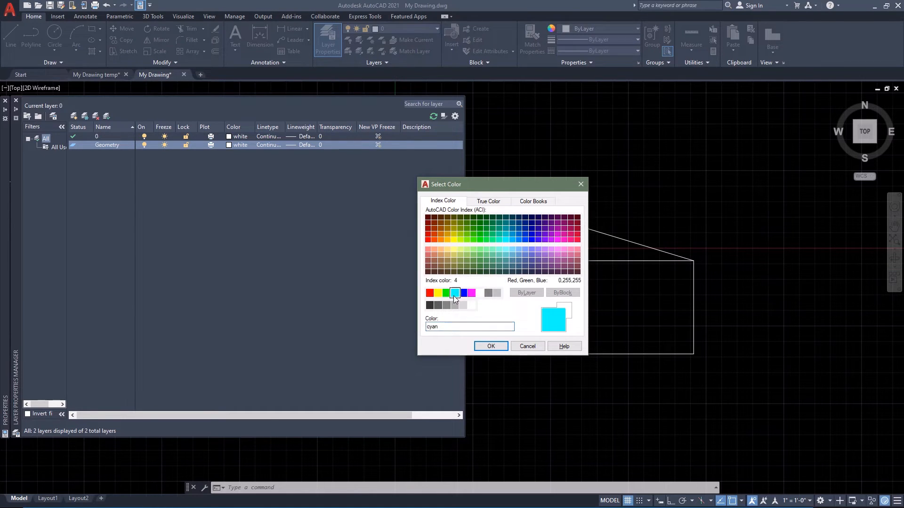
left_click(492, 347)
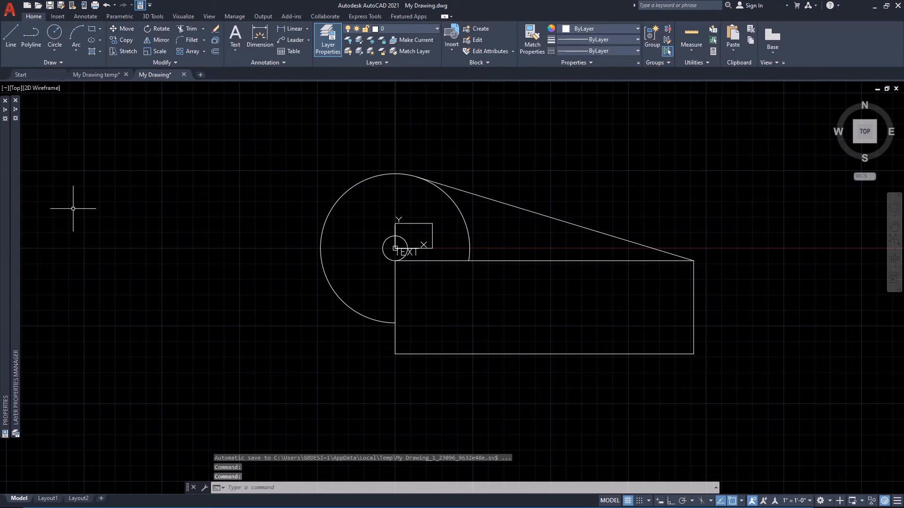
Create a new layer named Dimension and set its color to green.
mouse_move(19, 222)
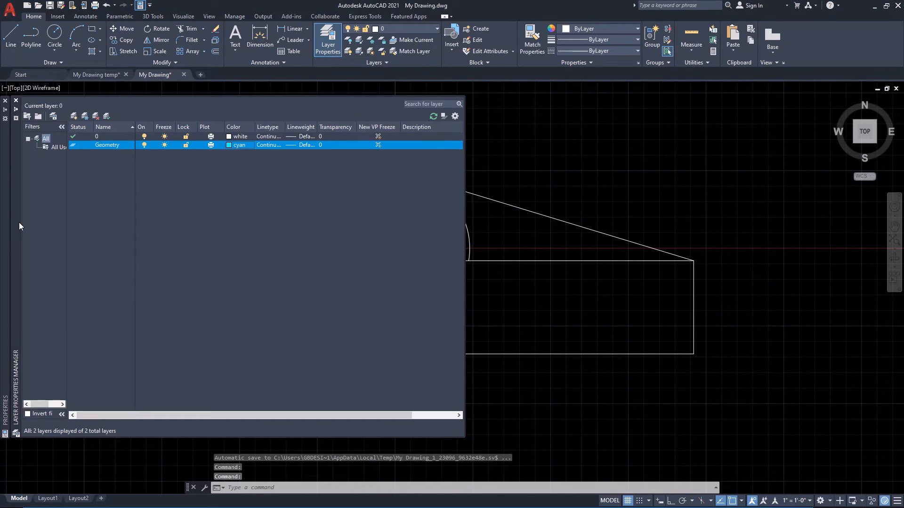
left_click(74, 116)
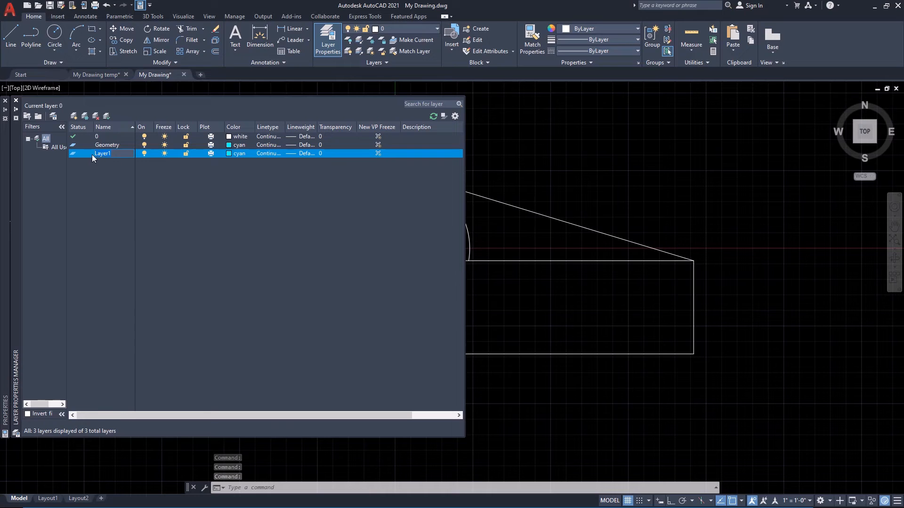
type("Dimension")
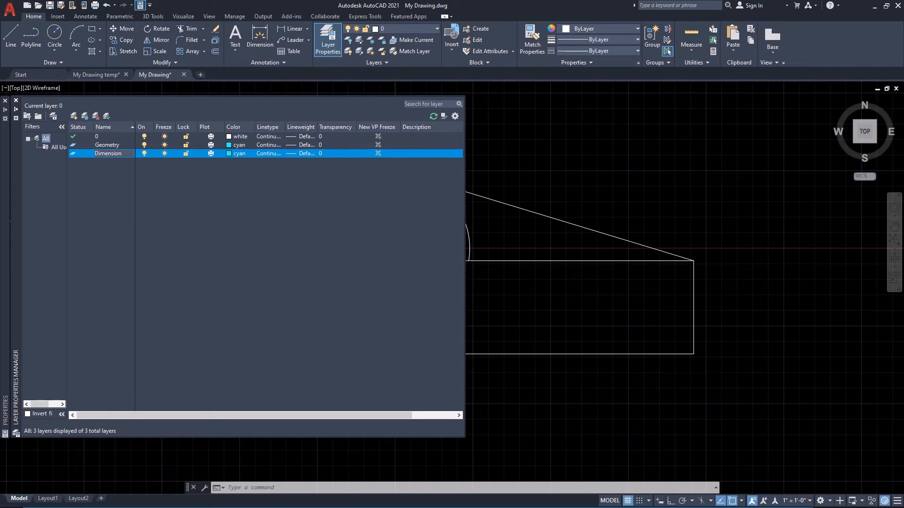
key("Return")
left_click(229, 152)
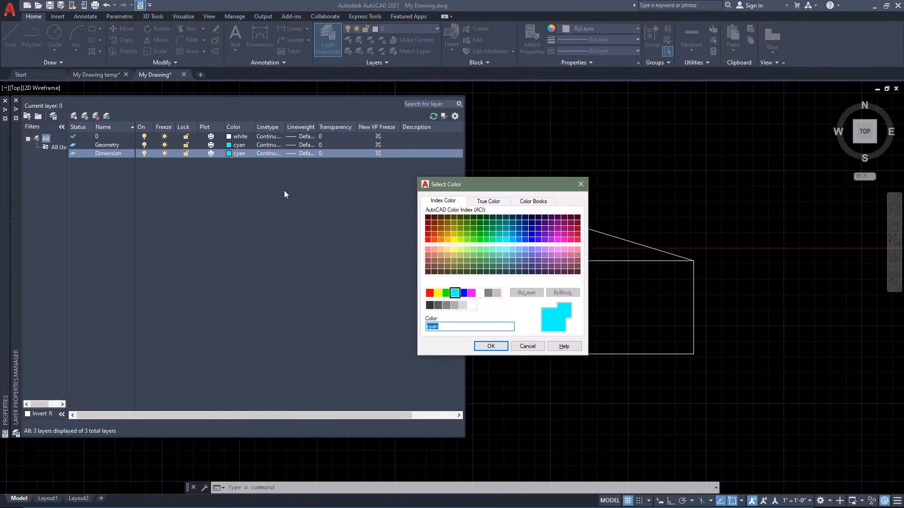
left_click(445, 293)
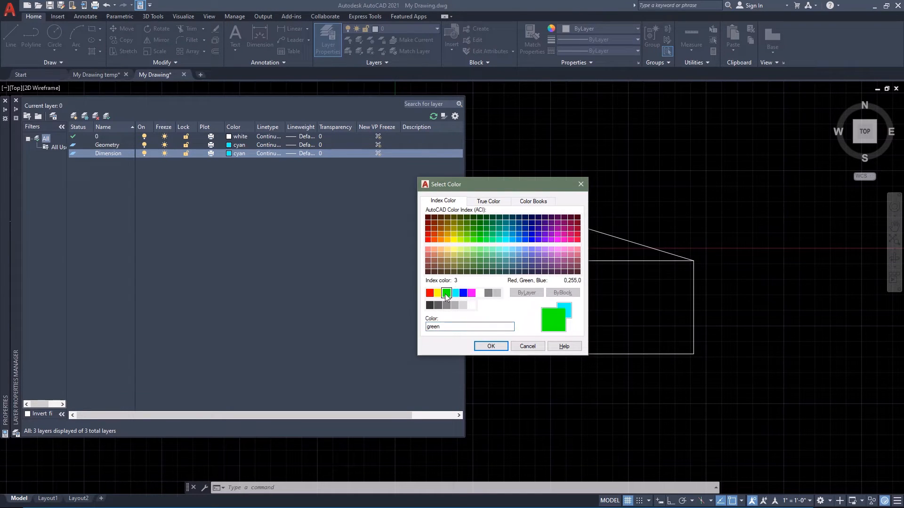
left_click(490, 347)
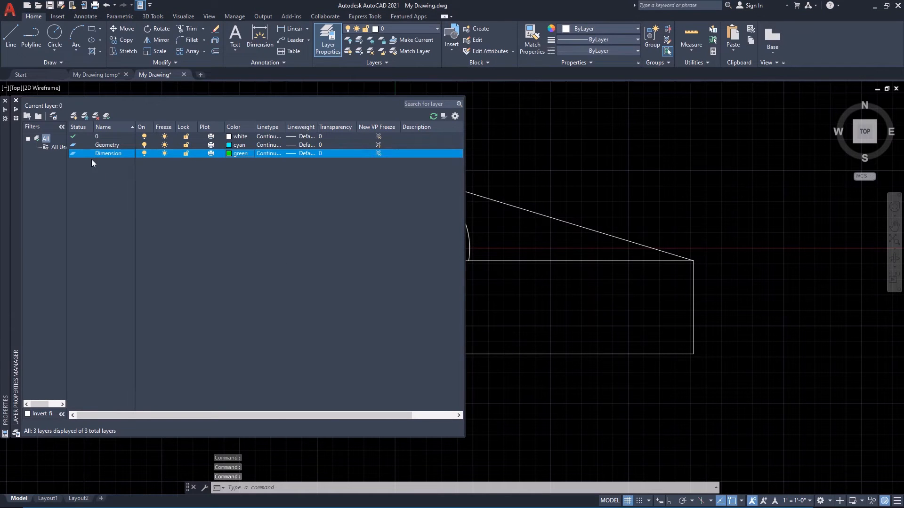
Create a new layer named Text with the color yellow and save the drawing.
left_click(74, 116)
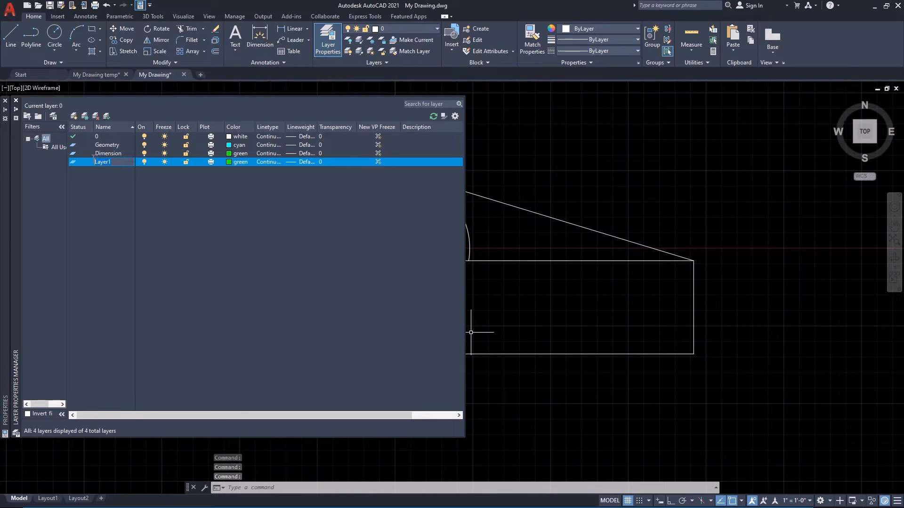
type("Text")
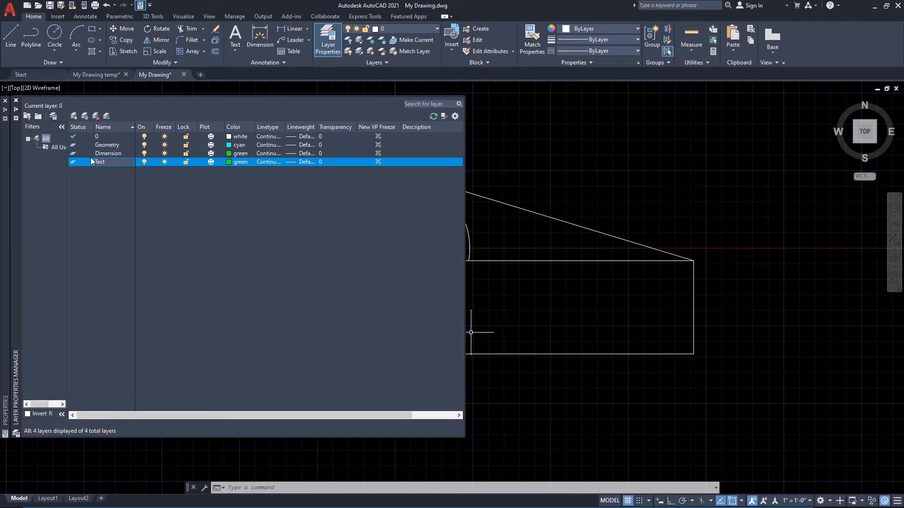
key("Return")
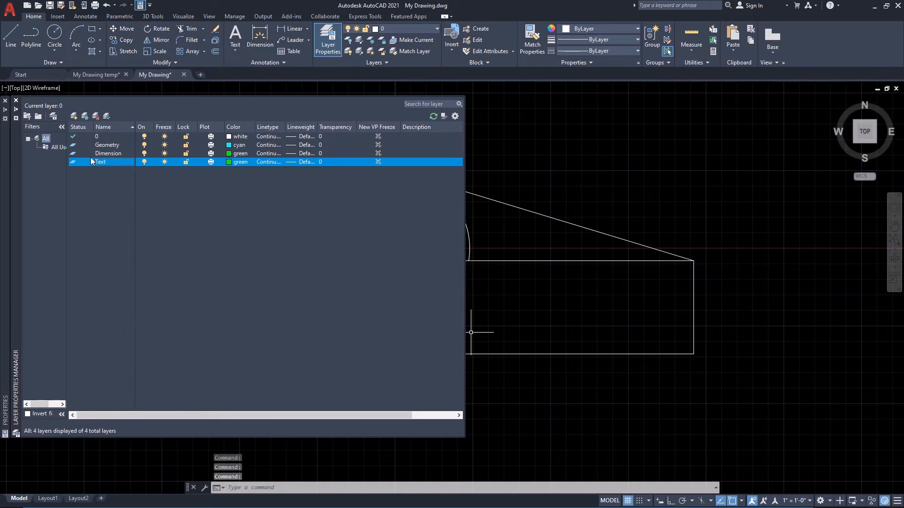
left_click(230, 161)
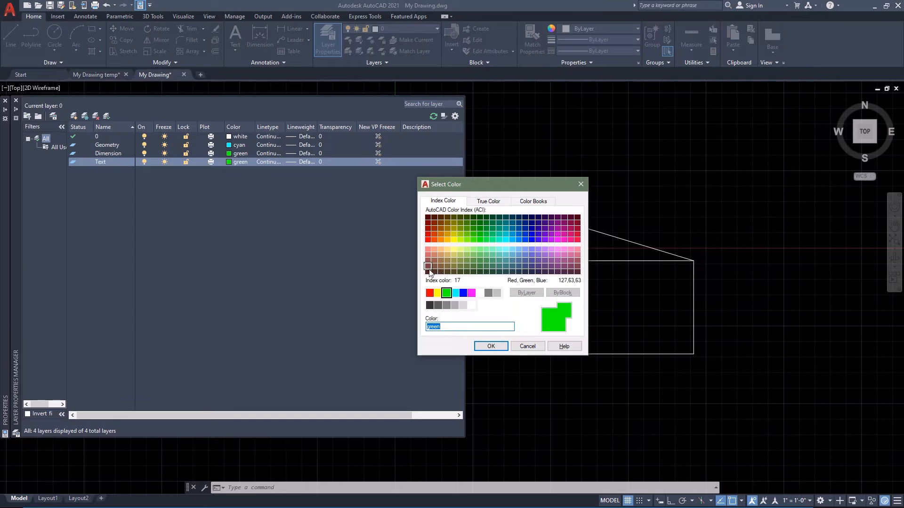
left_click(438, 293)
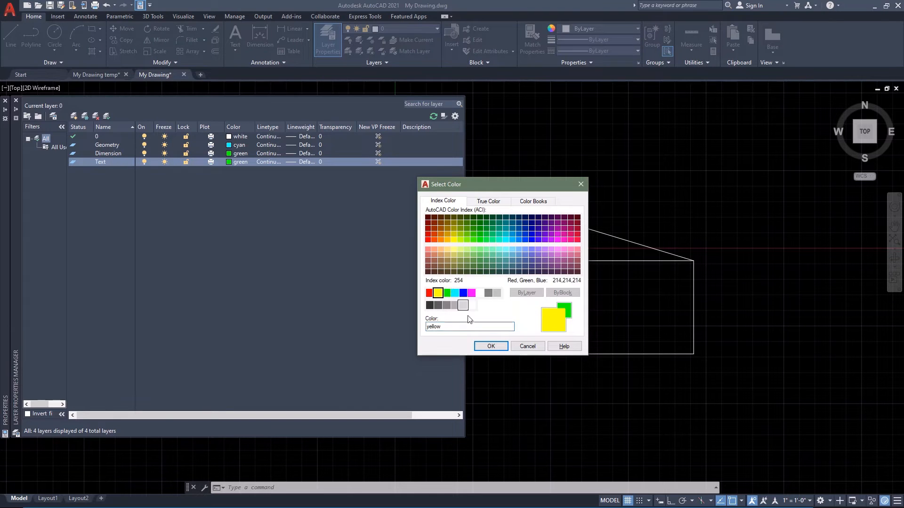
left_click(491, 346)
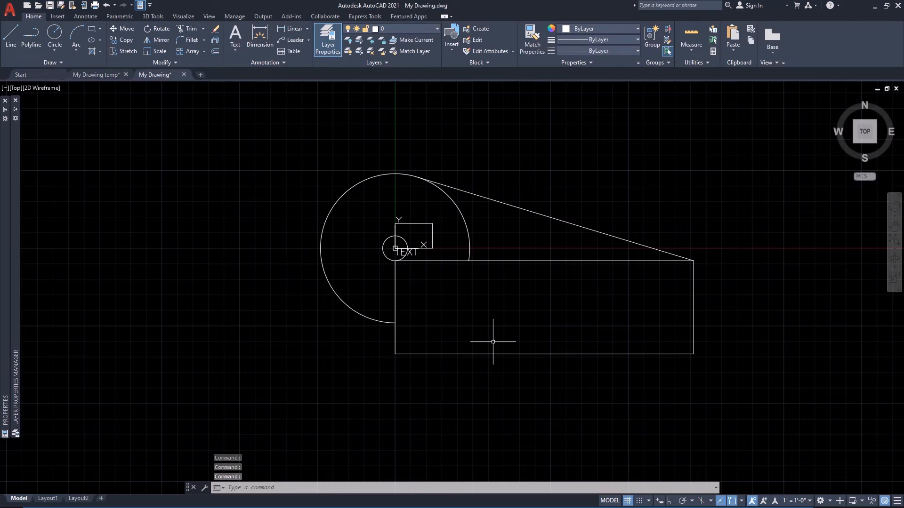
key("ctrl+s")
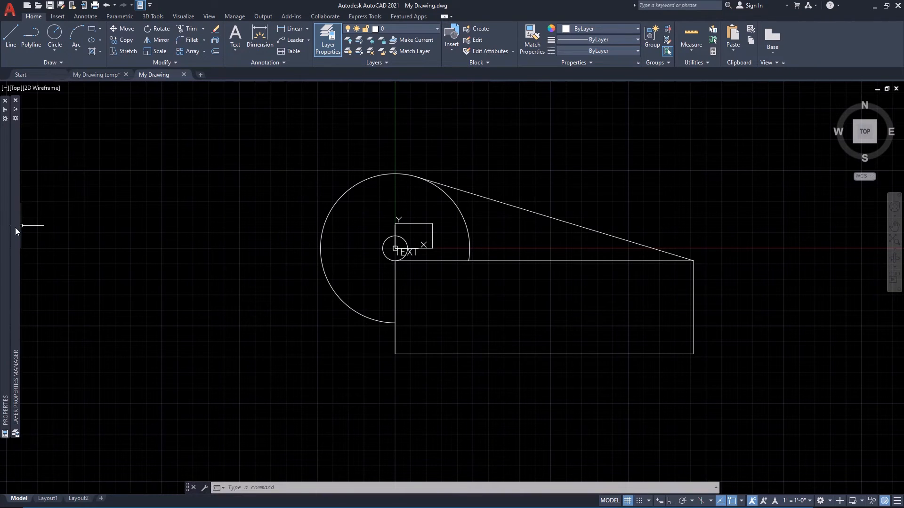
Make Geometry the current layer.
mouse_move(15, 228)
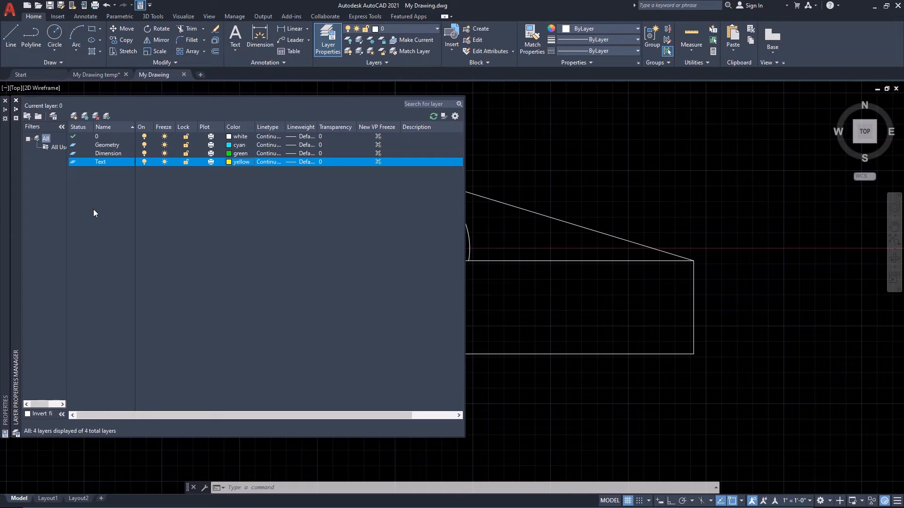
double_click(74, 148)
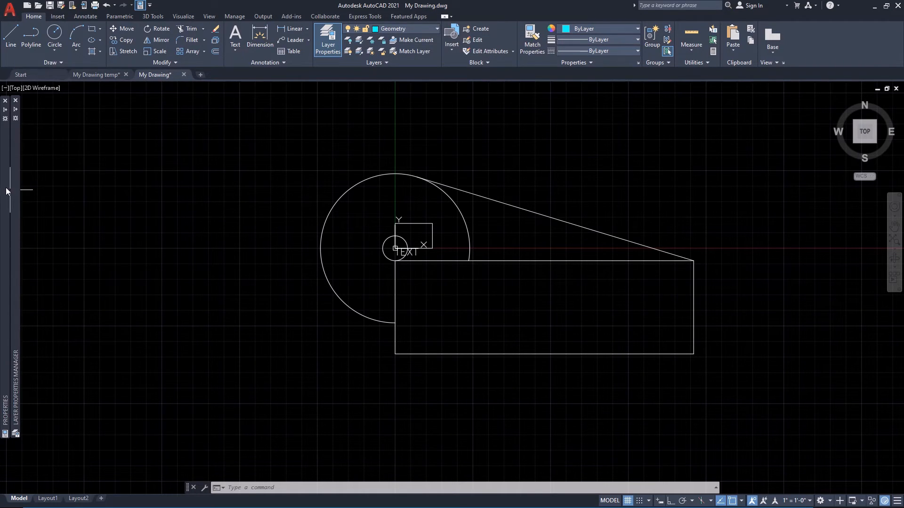
Check the layer assignment in the object properties and the list of available layers without changing the current layer.
mouse_move(6, 188)
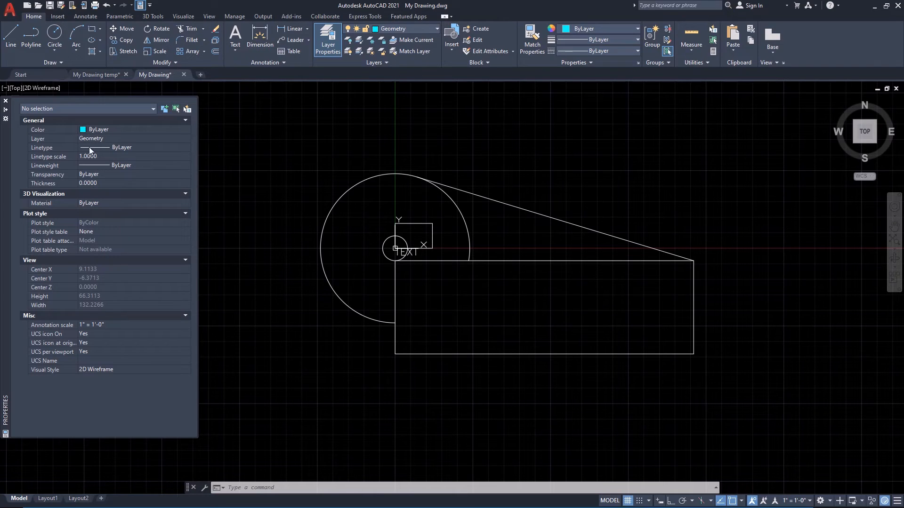
left_click(188, 137)
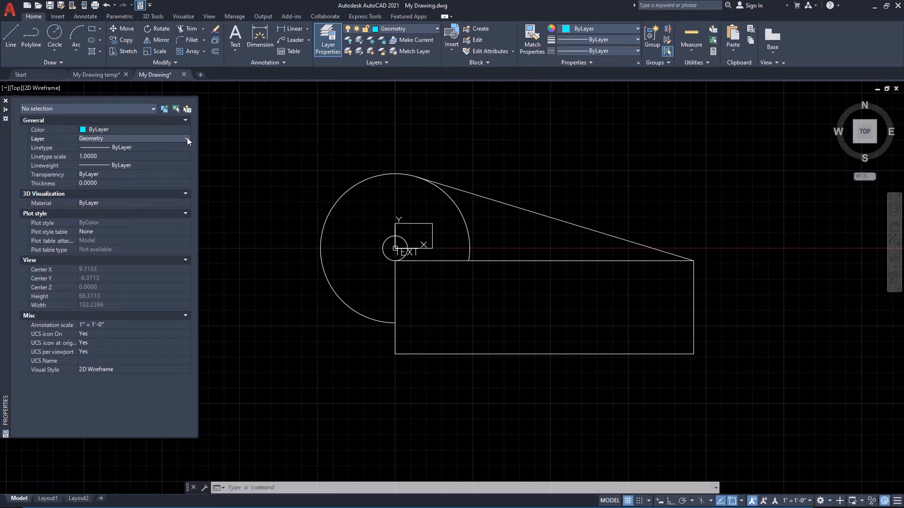
left_click(187, 138)
left_click(186, 138)
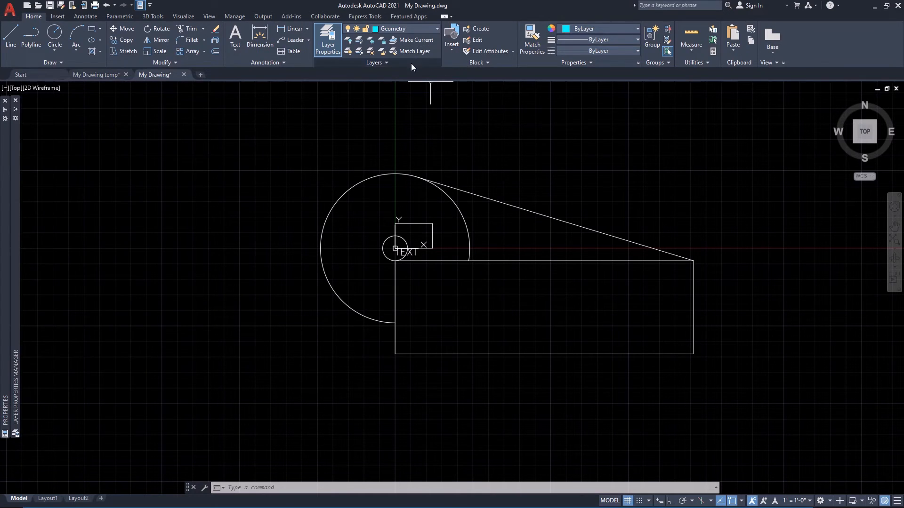
left_click(437, 29)
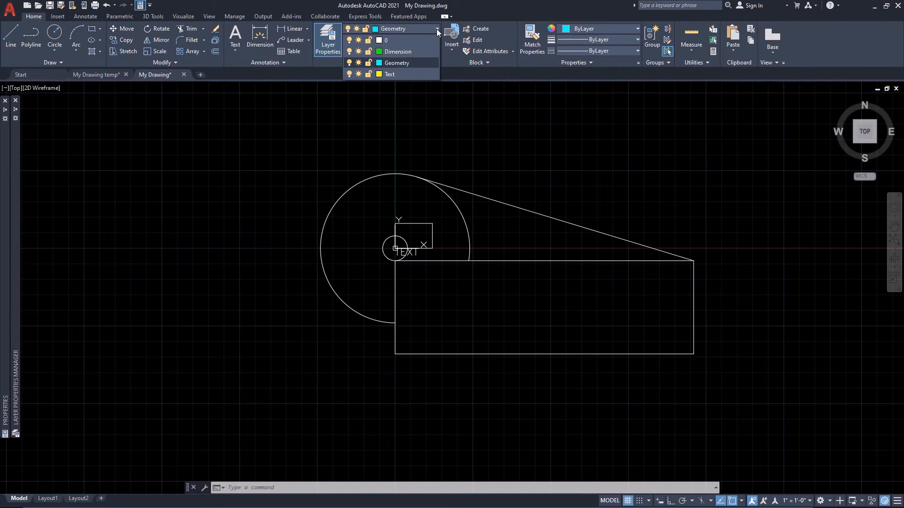
left_click(430, 119)
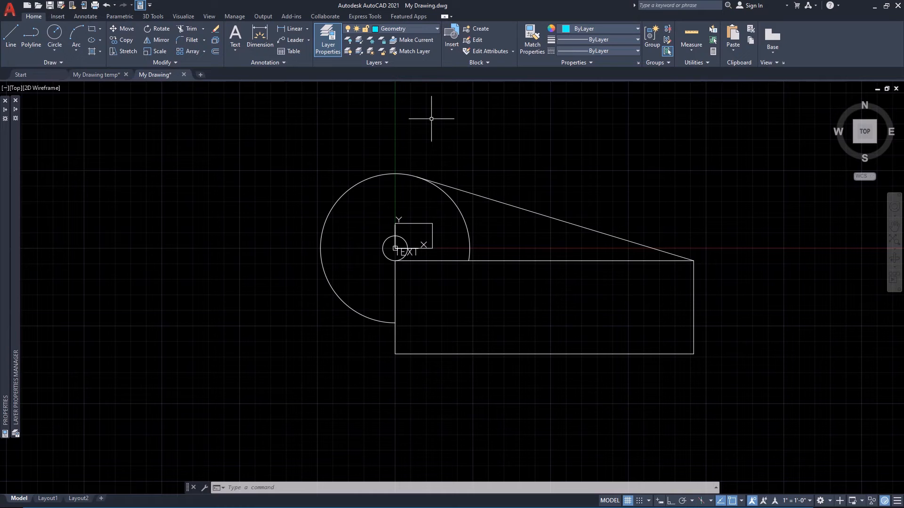
Move the large arc, the small circle, both rectangles and the sloped tangent line to the Geometry layer and clear the selection.
left_click(476, 160)
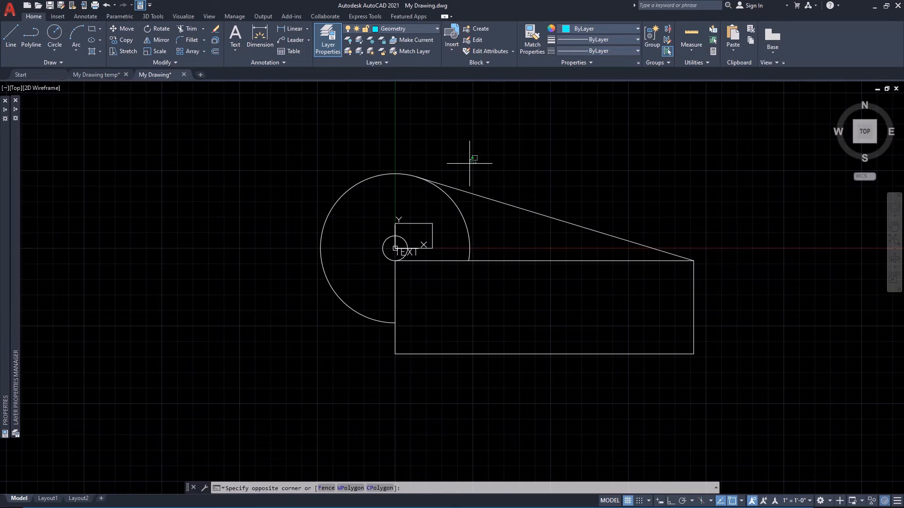
left_click(370, 248)
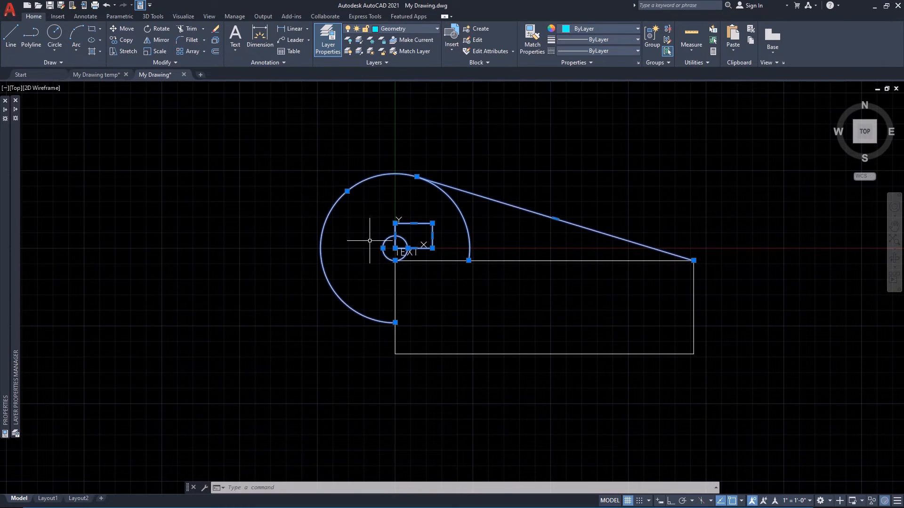
left_click(507, 285)
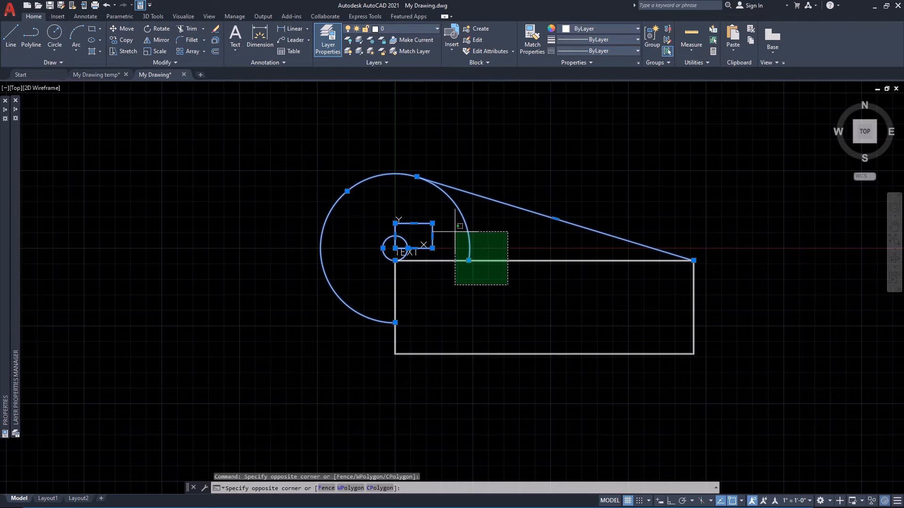
left_click(459, 226)
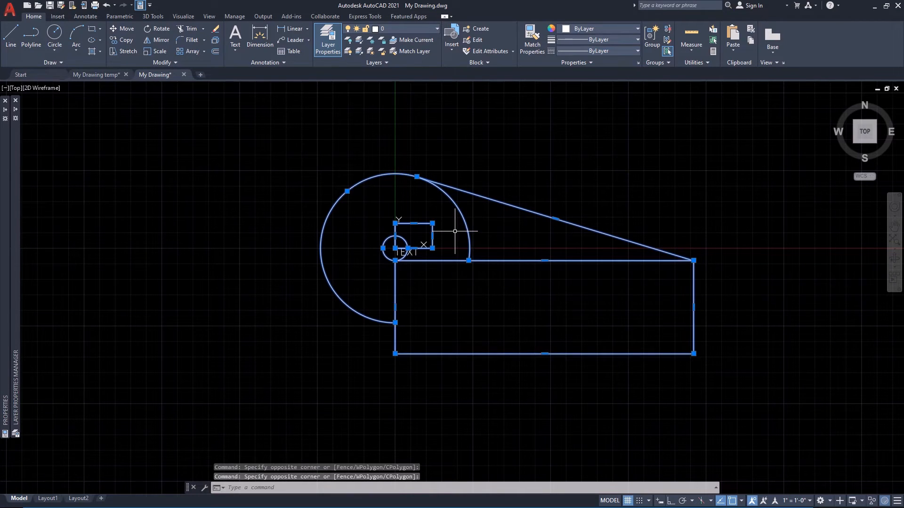
left_click(437, 29)
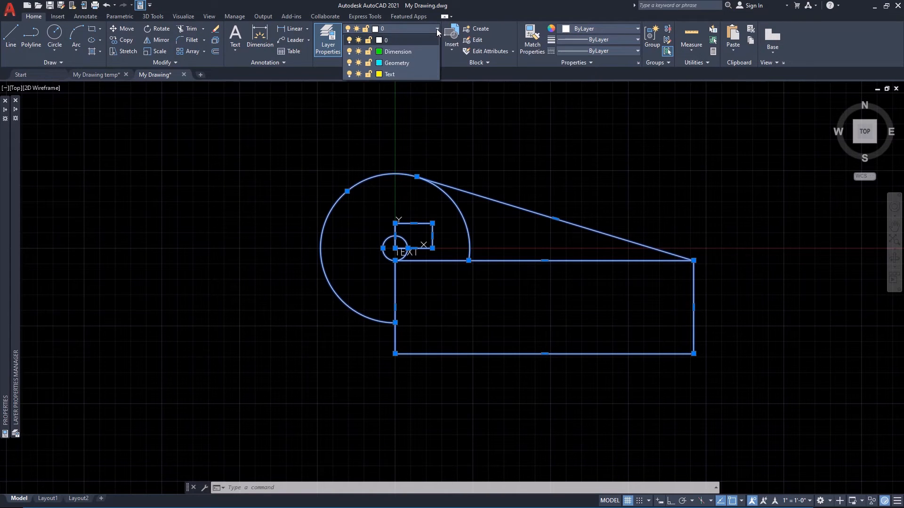
left_click(403, 62)
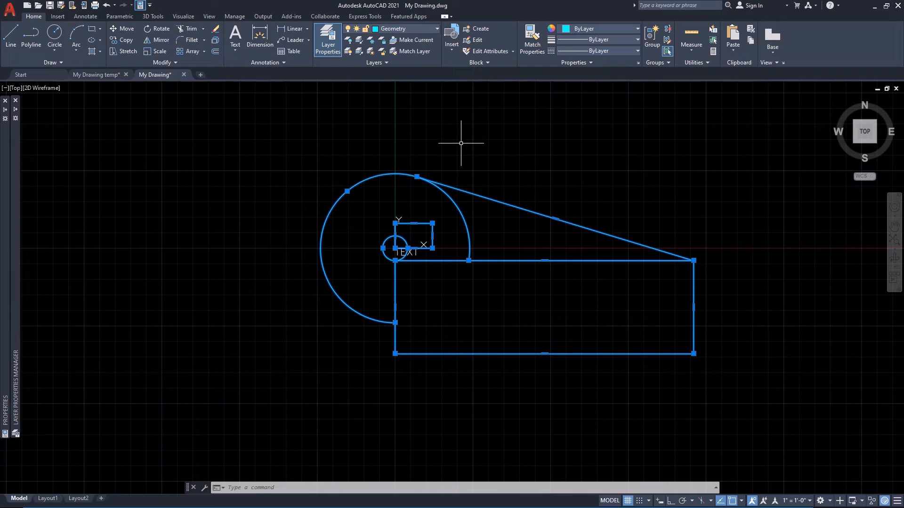
key("Escape")
key("Escape")
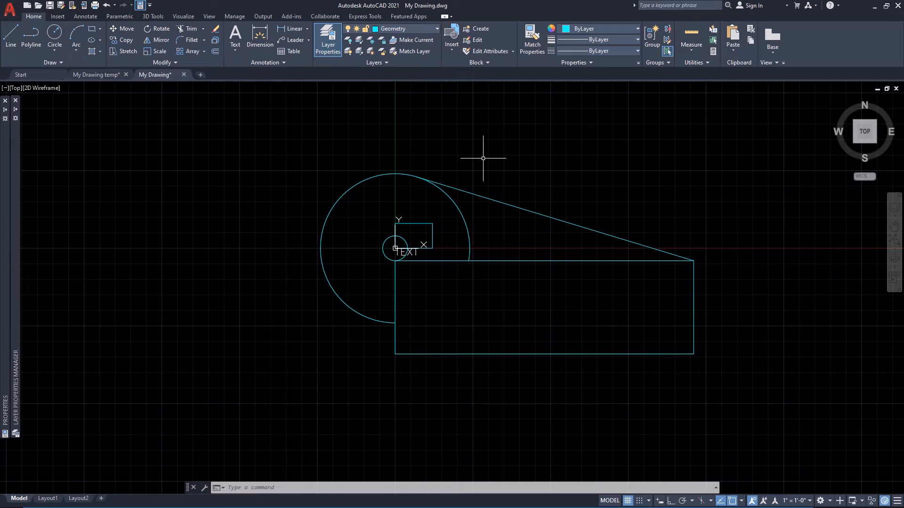
type("c")
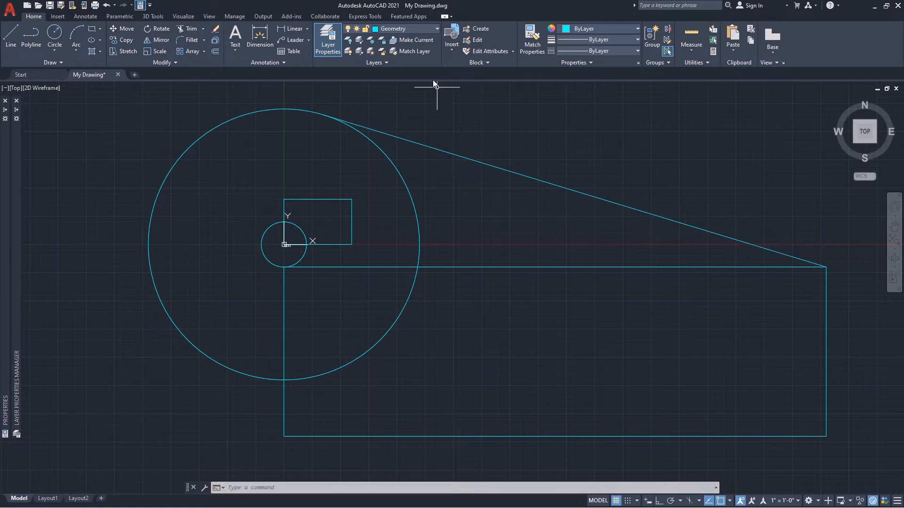
Make Dimensions the current layer and save the drawing.
left_click(437, 29)
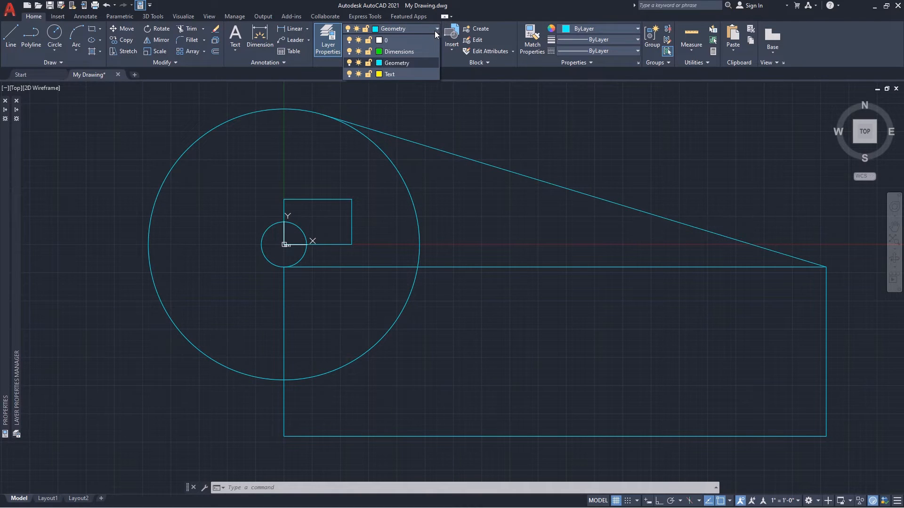
left_click(408, 54)
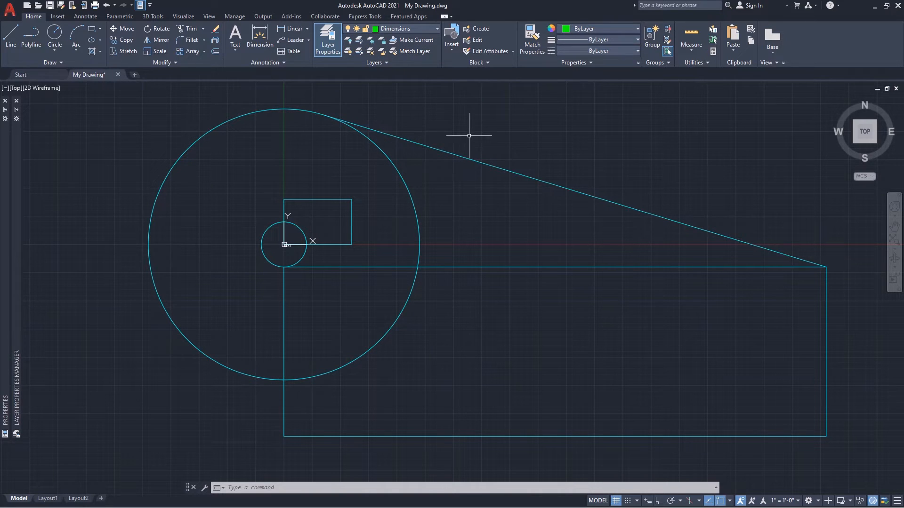
key("ctrl+s")
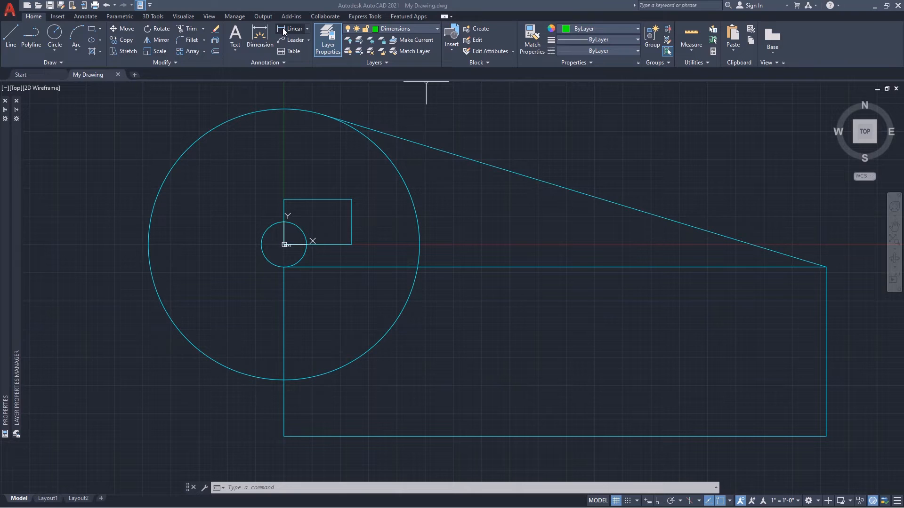
Add a linear dimension to the large rectangle's bottom edge, with the dimension line placed below it.
left_click(307, 29)
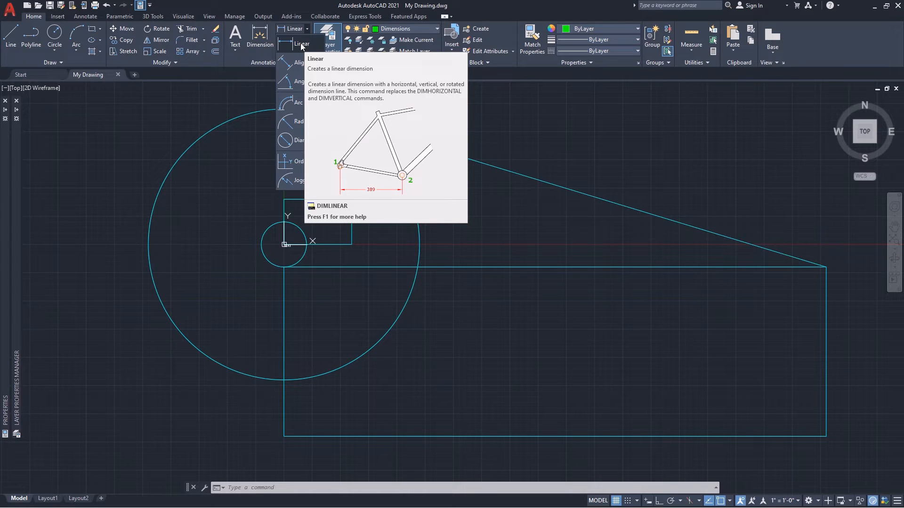
left_click(300, 43)
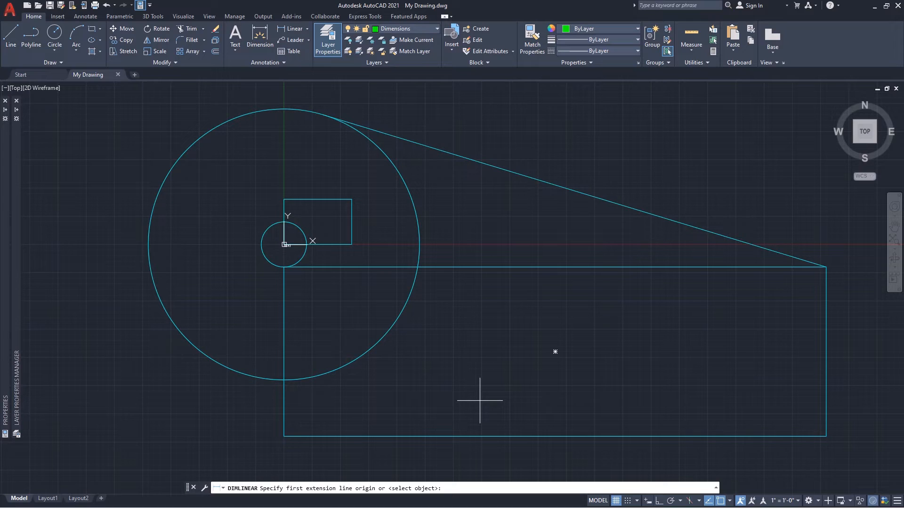
left_click(316, 436)
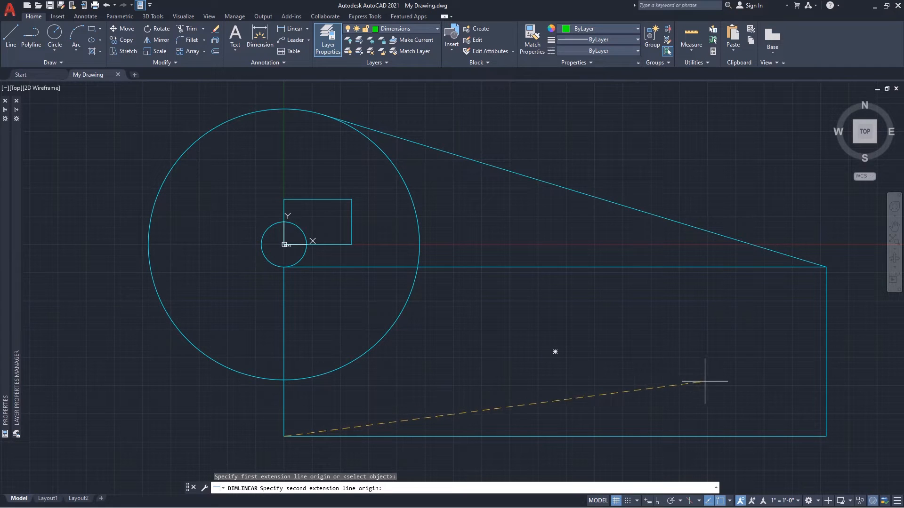
left_click(803, 435)
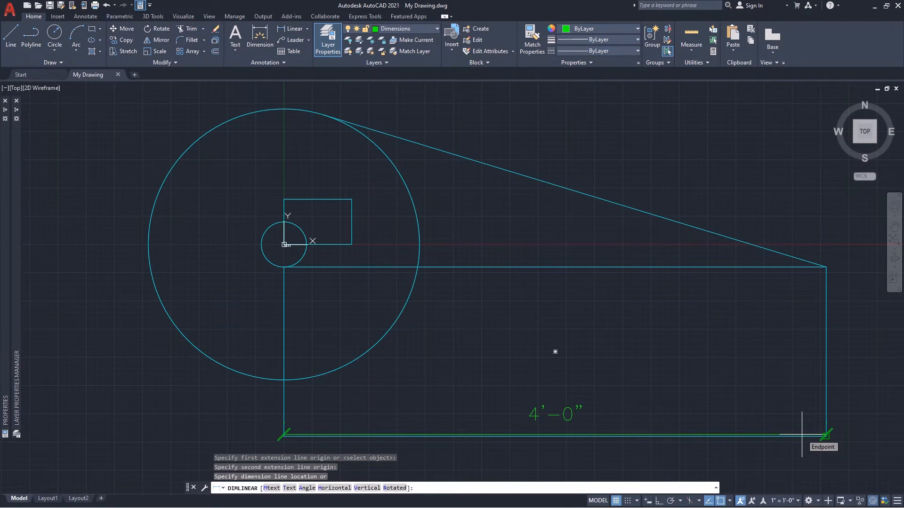
scroll(802, 435, "down", 2)
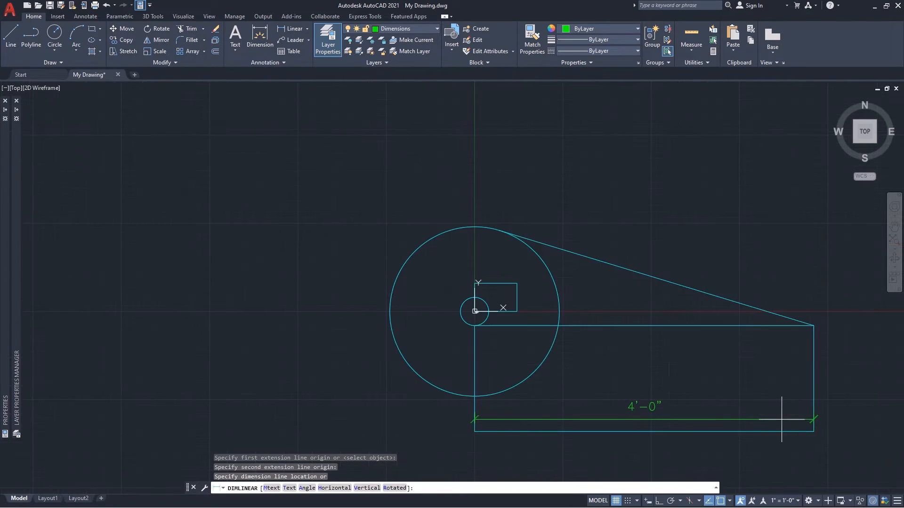
left_click(808, 465)
left_click(825, 478)
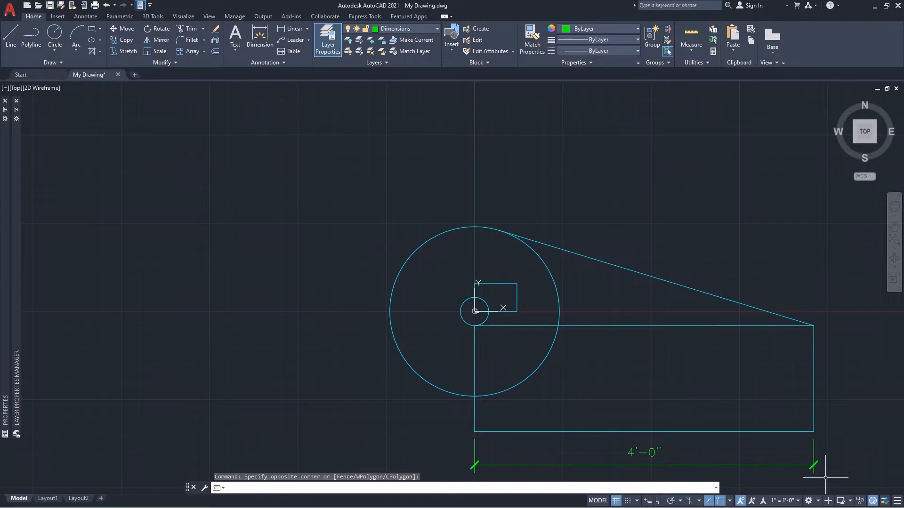
Add a vertical linear dimension to the large rectangle's right edge, with the dimension line placed outside the shape.
key("Return")
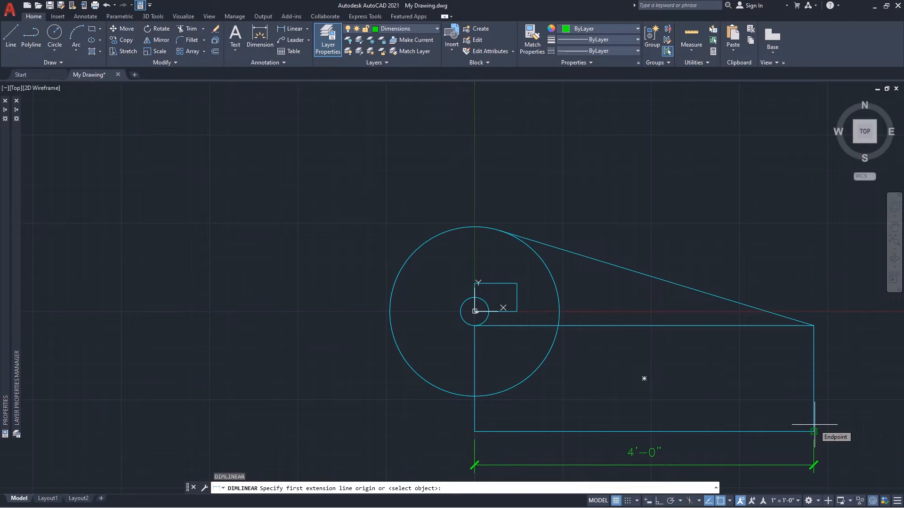
left_click(814, 431)
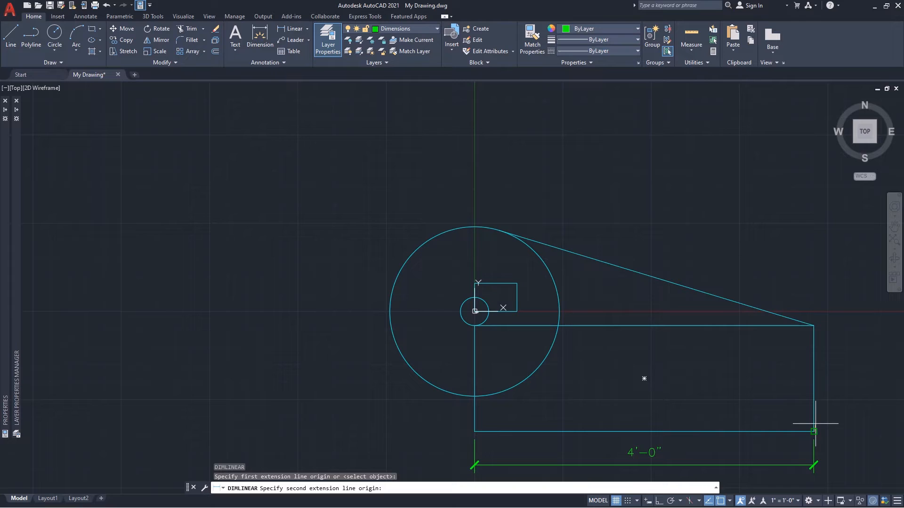
left_click(817, 343)
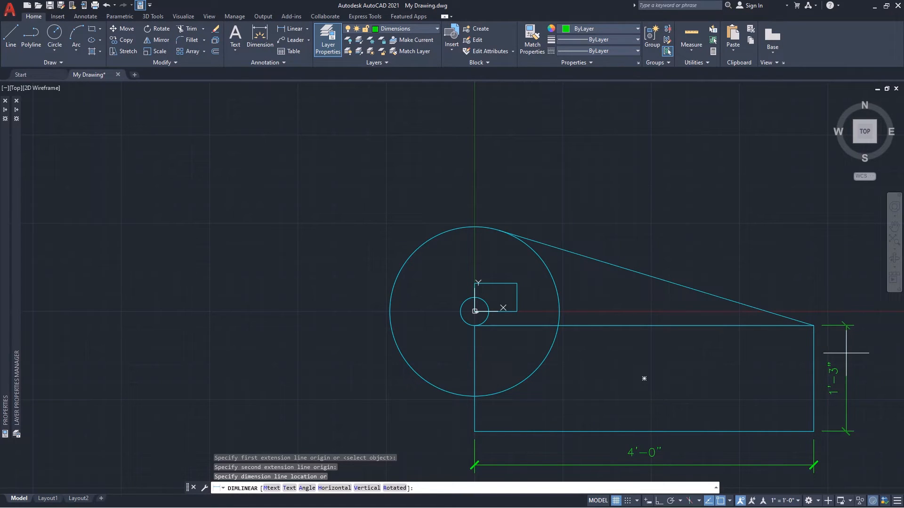
left_click(846, 353)
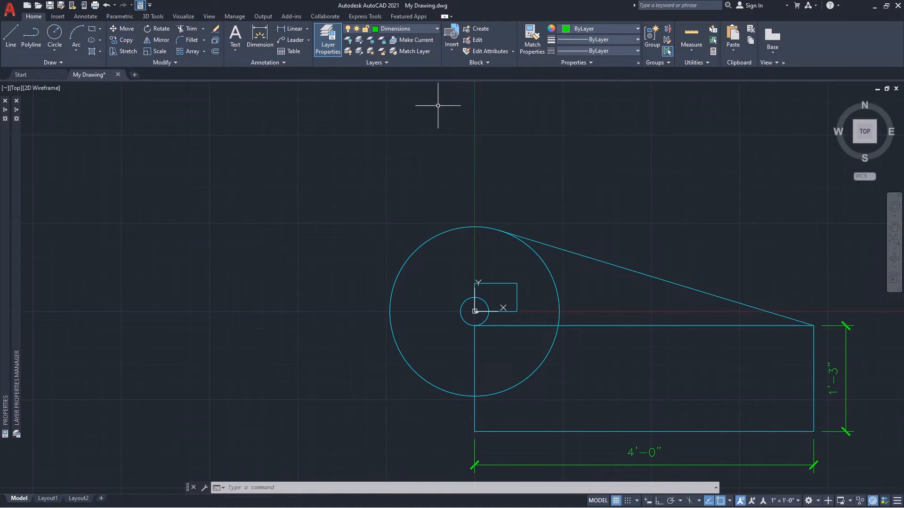
Add an aligned dimension to the sloped tangent line from the circle to the rectangle's corner, placed above the line.
left_click(307, 30)
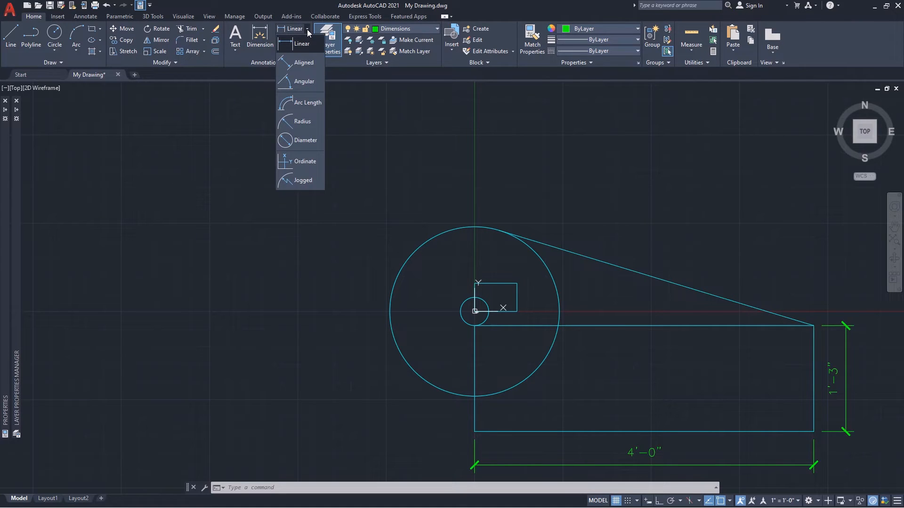
left_click(303, 64)
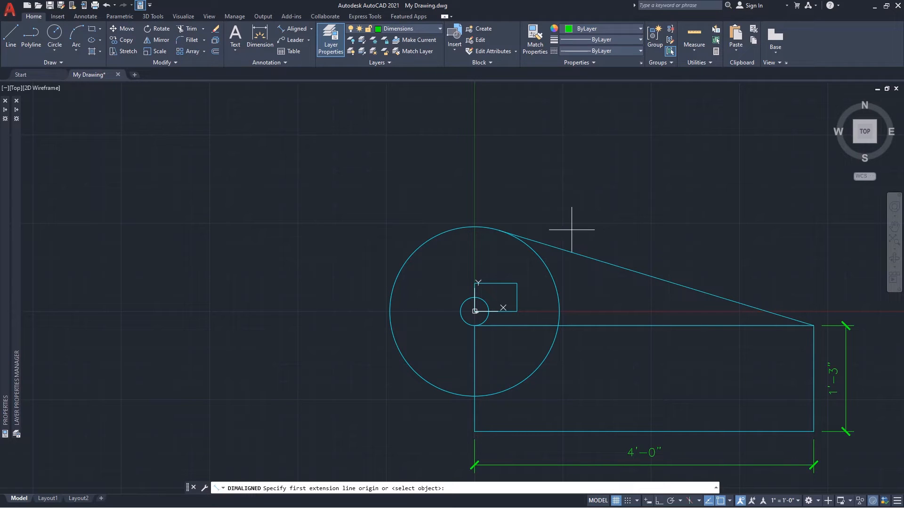
left_click(499, 226)
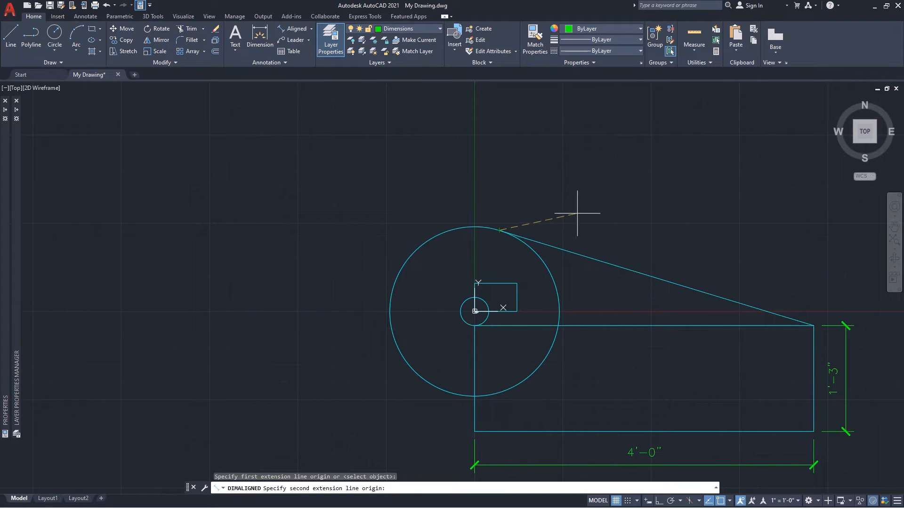
left_click(804, 318)
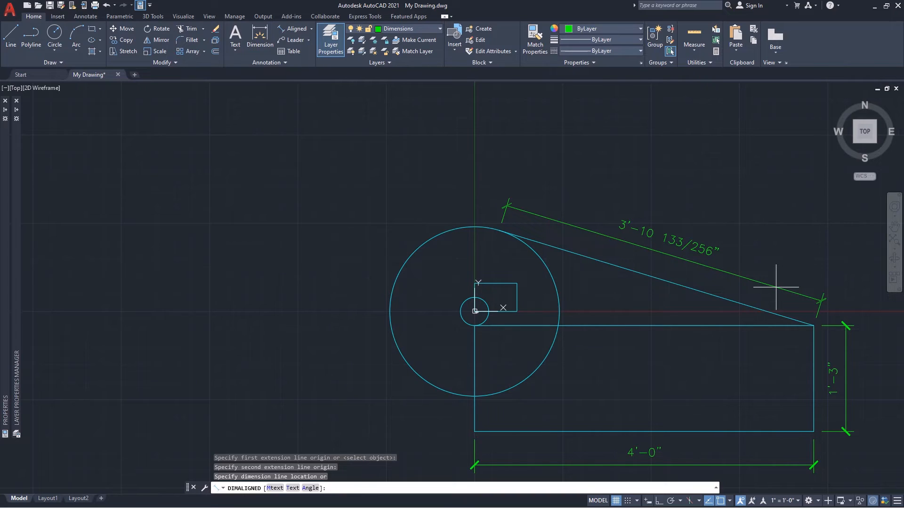
left_click(776, 287)
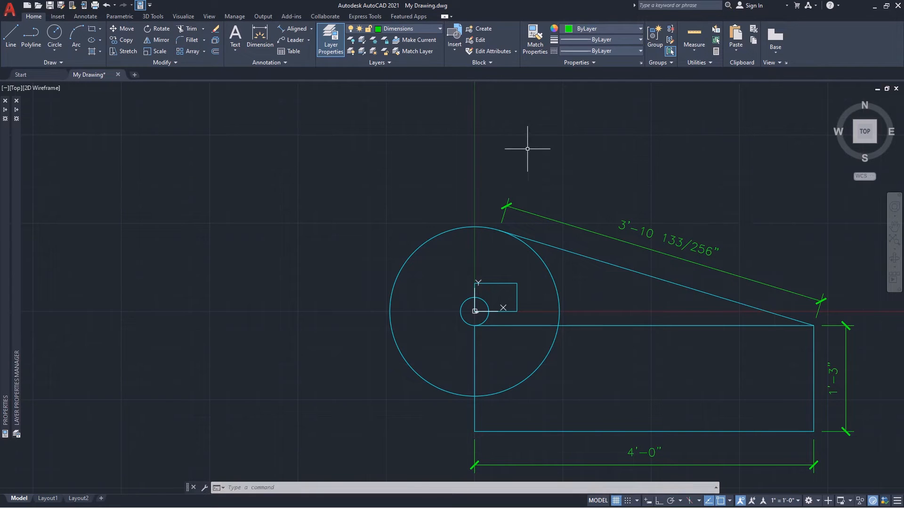
left_click(312, 29)
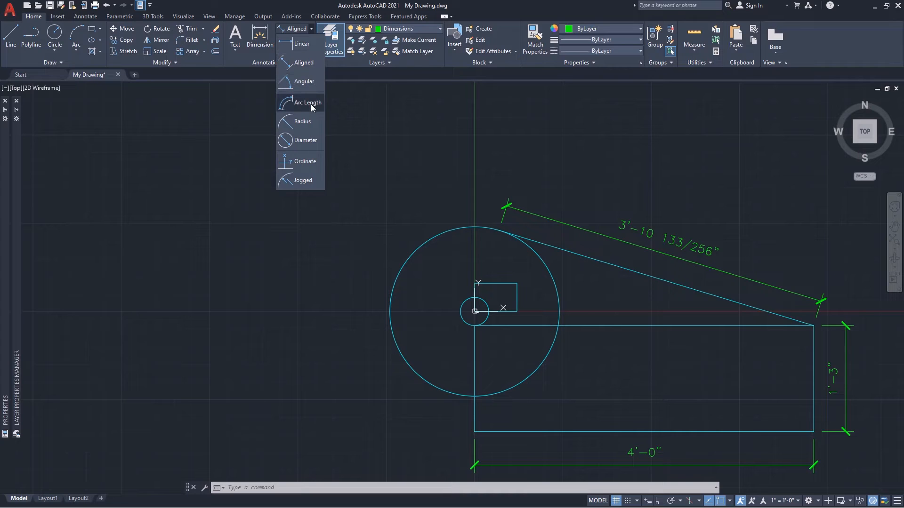
left_click(507, 147)
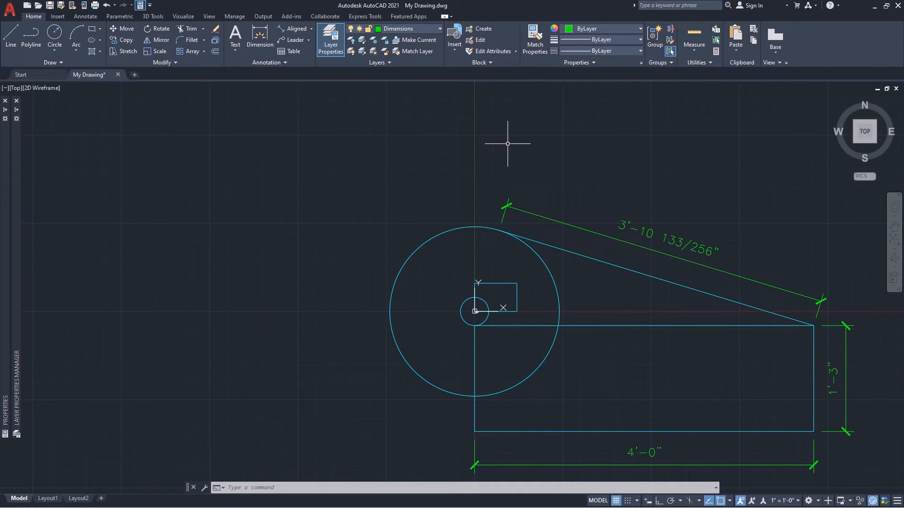
Trim away the portion of the large circle that lies inside the large rectangle.
type("Tr")
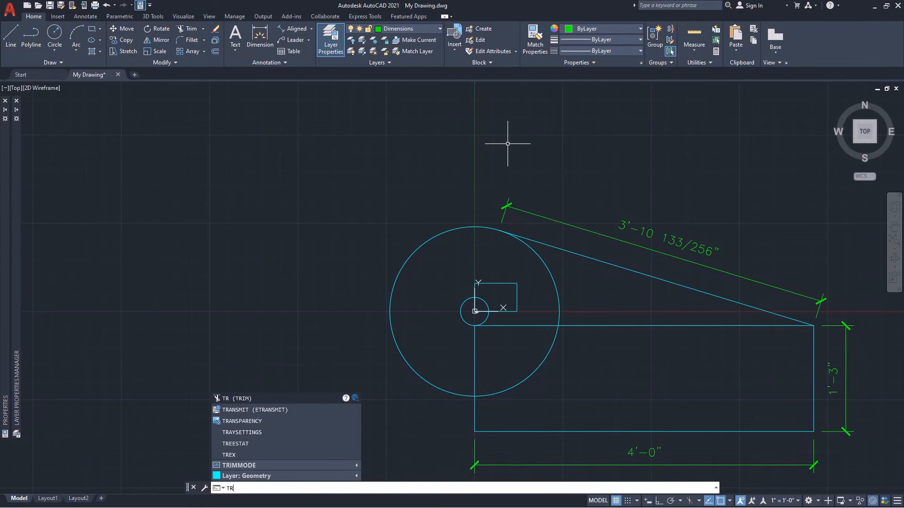
key("Return")
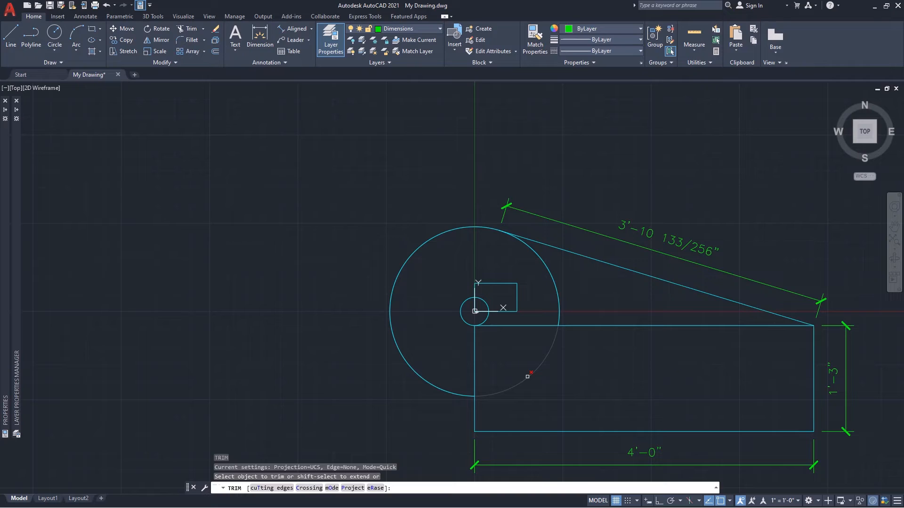
left_click(527, 377)
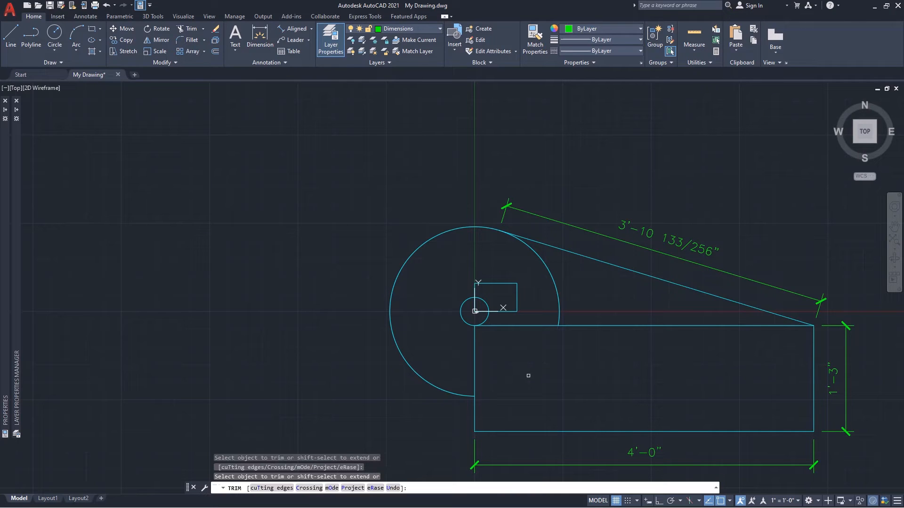
key("Escape")
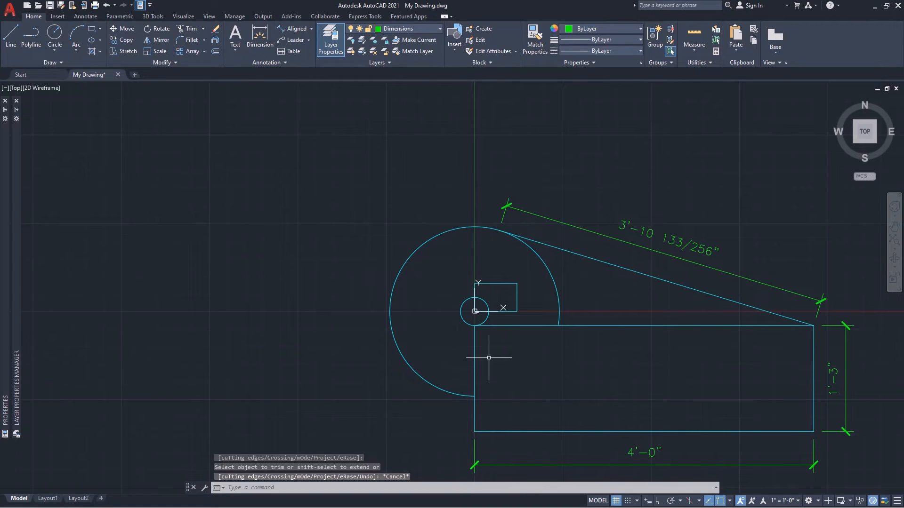
Add an arc length dimension to the trimmed large circle, with the dimension line placed outside the arc.
left_click(311, 29)
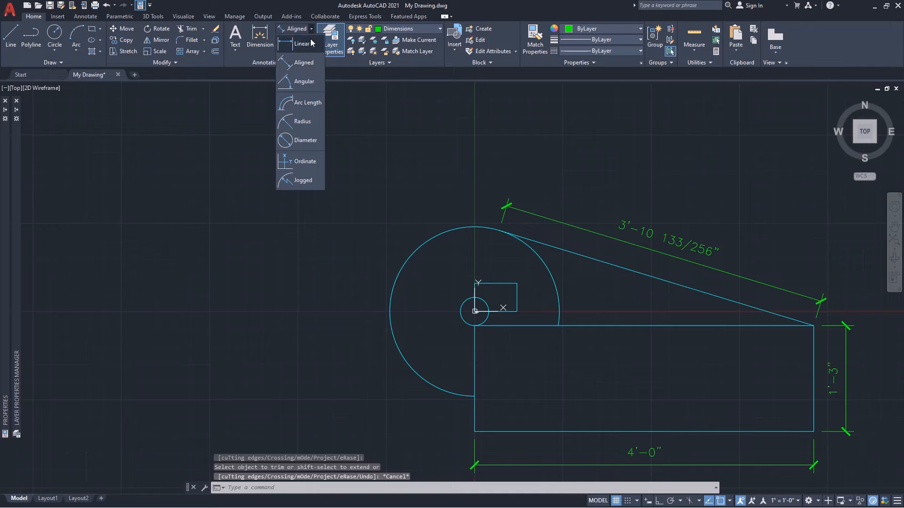
left_click(302, 103)
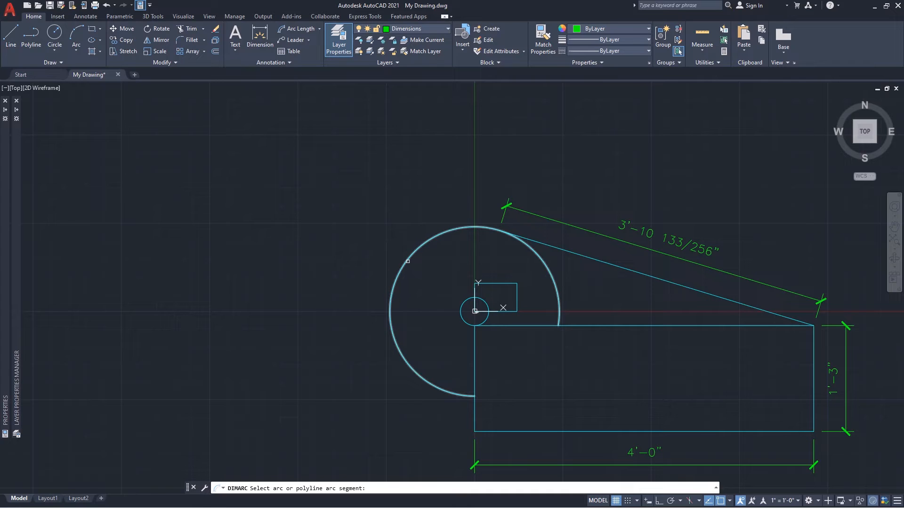
left_click(407, 260)
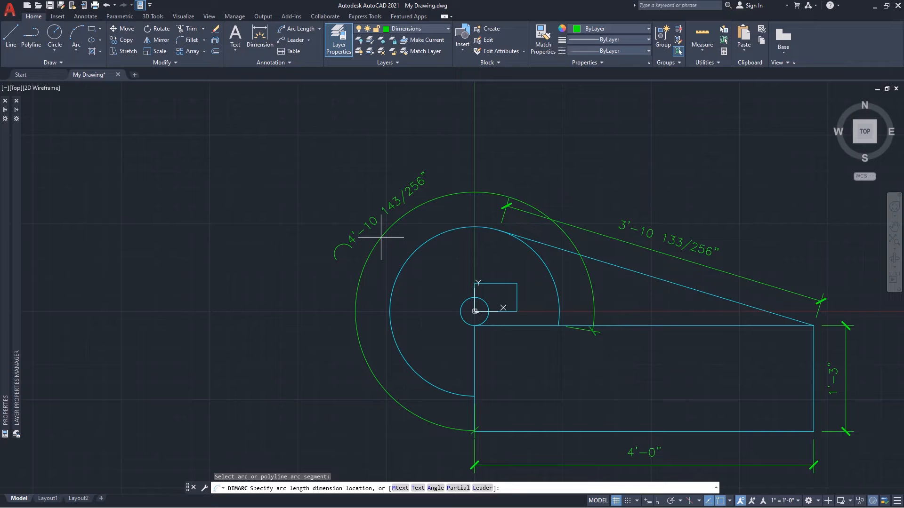
left_click(380, 237)
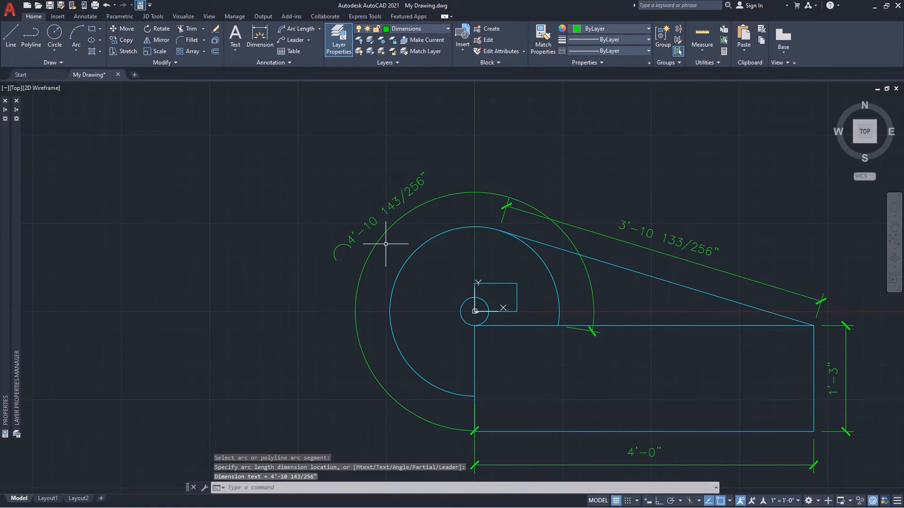
left_click(385, 256)
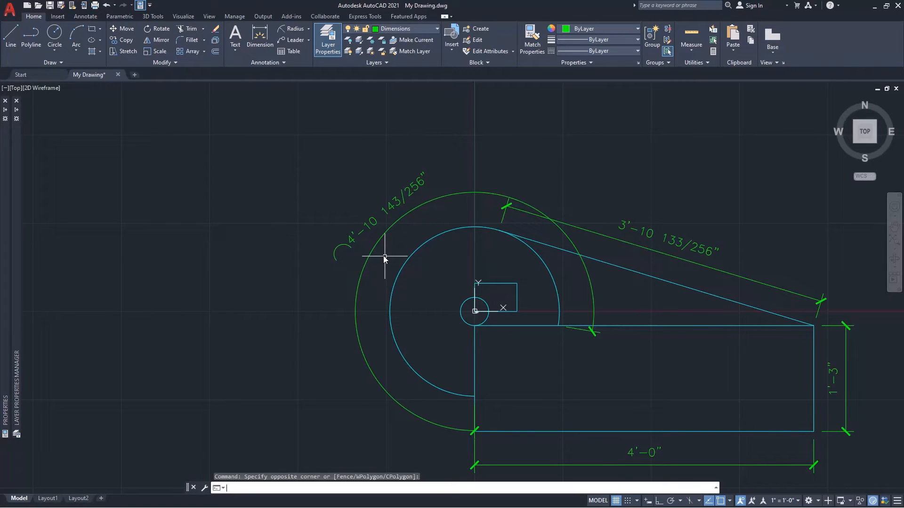
key("Escape")
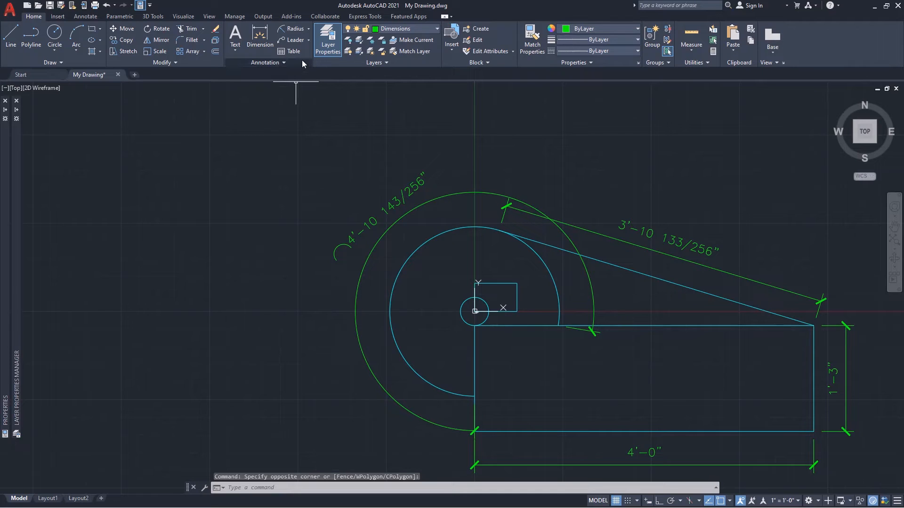
Add a radius dimension to the small circle, placed outside it toward the lower left.
left_click(309, 29)
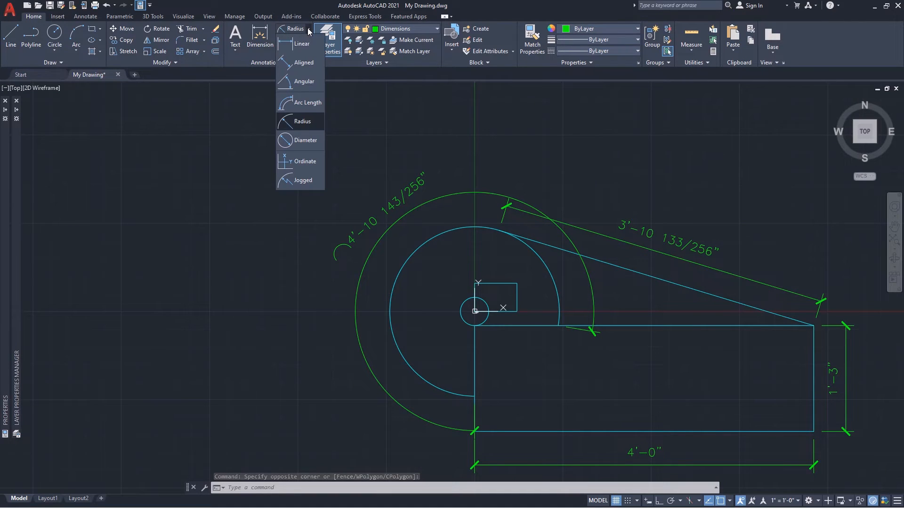
left_click(306, 121)
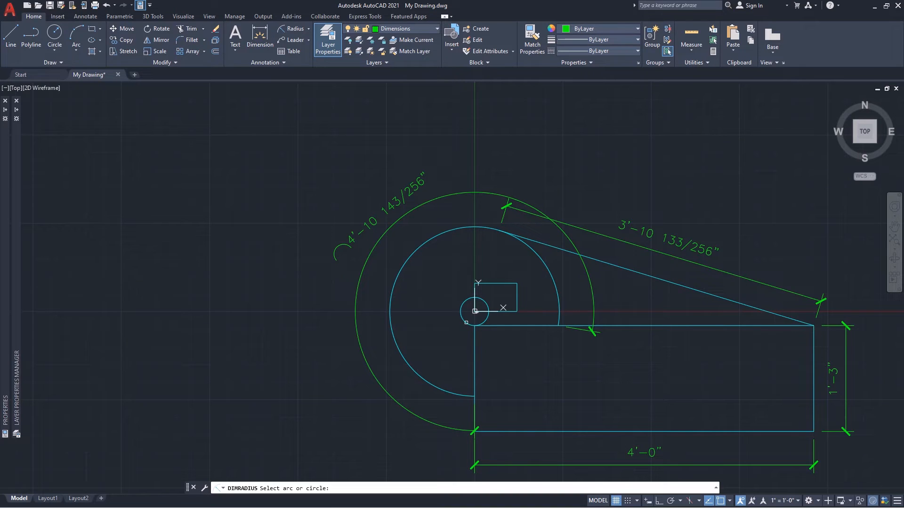
left_click(466, 322)
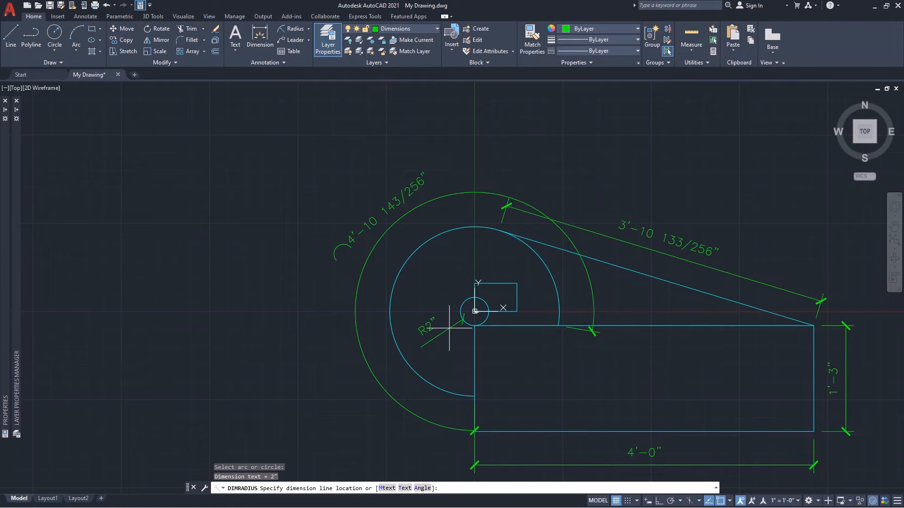
left_click(449, 328)
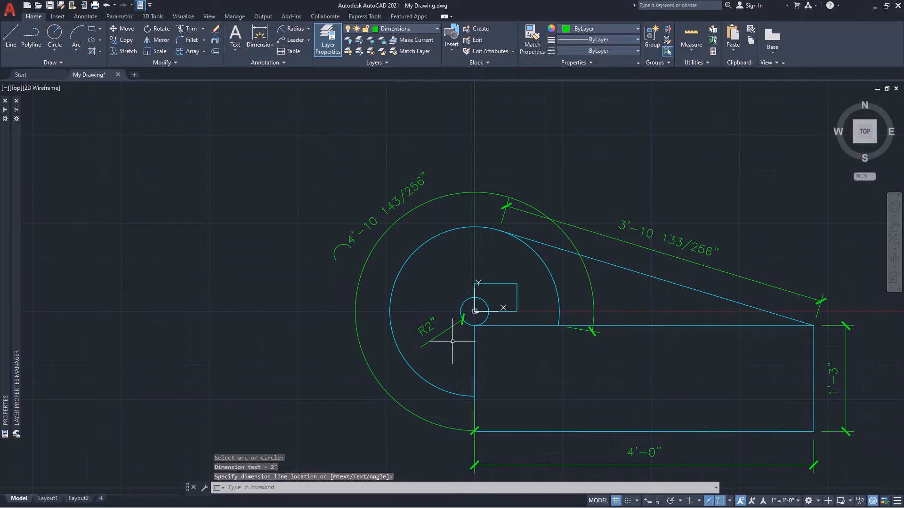
Add a diameter dimension to the small circle, placed outside it toward the upper left.
left_click(309, 28)
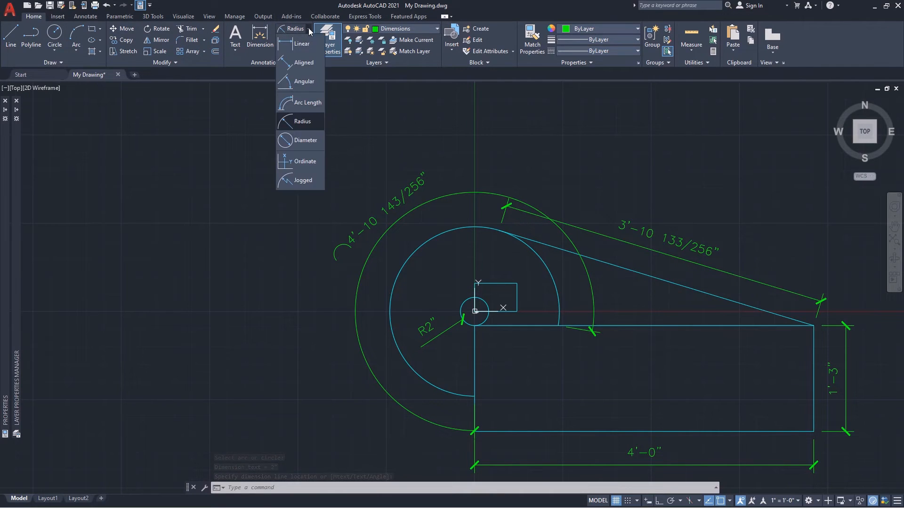
left_click(302, 141)
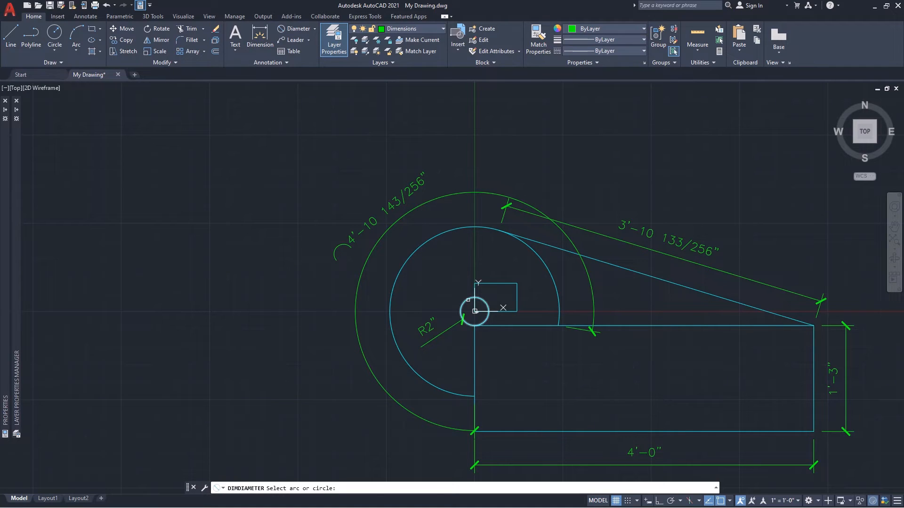
left_click(468, 300)
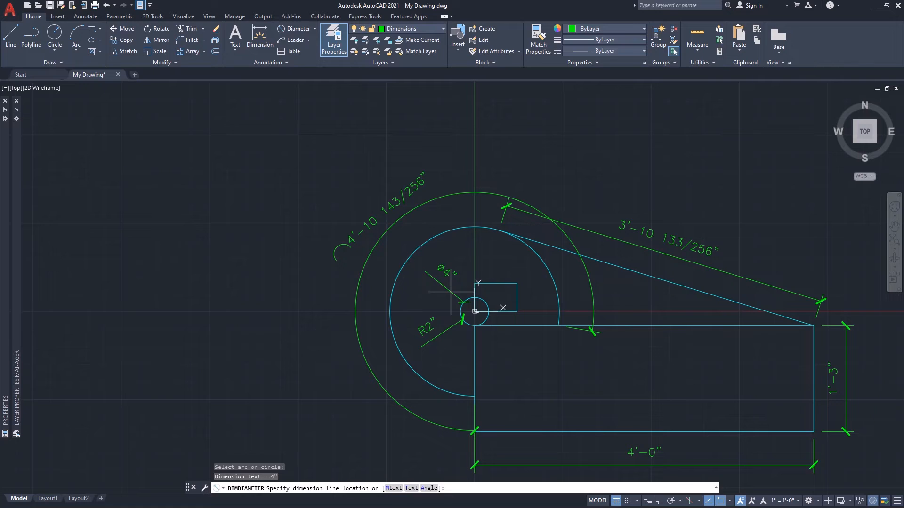
left_click(450, 292)
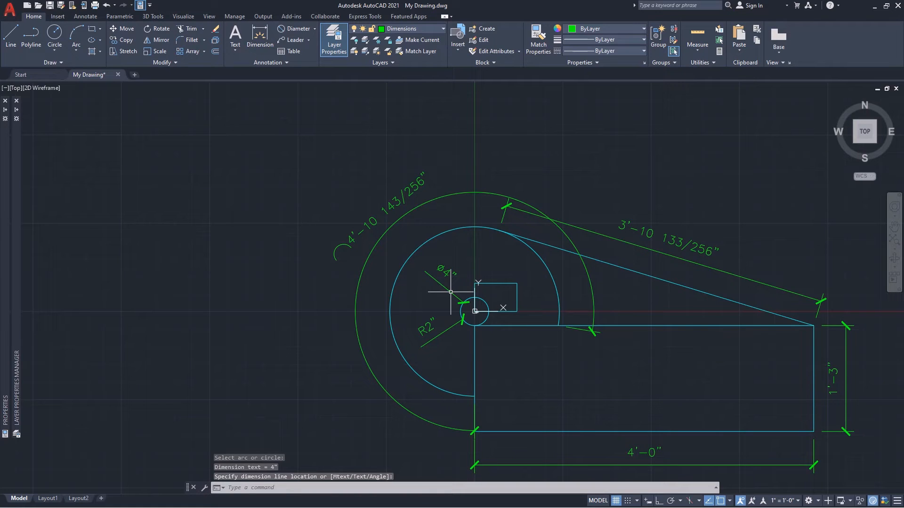
Add a radius dimension to the large arc, located at its left quadrant, and save the drawing.
left_click(314, 29)
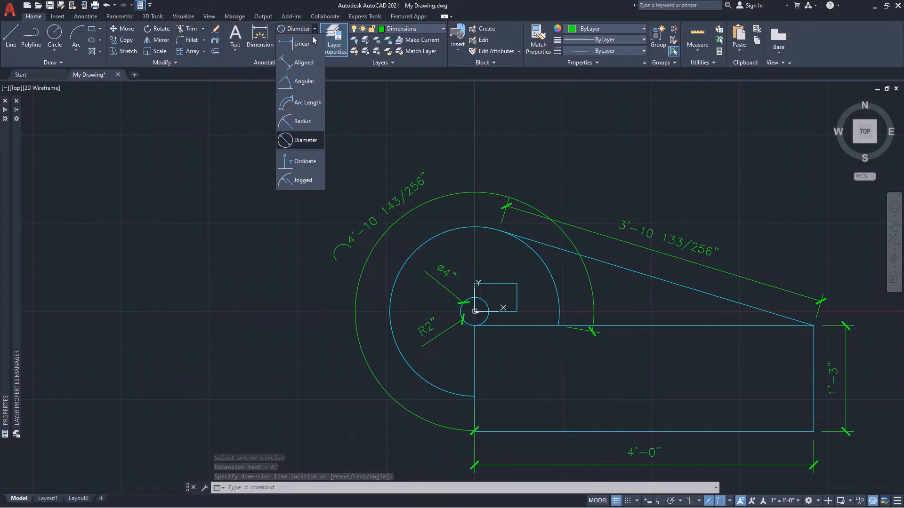
left_click(304, 124)
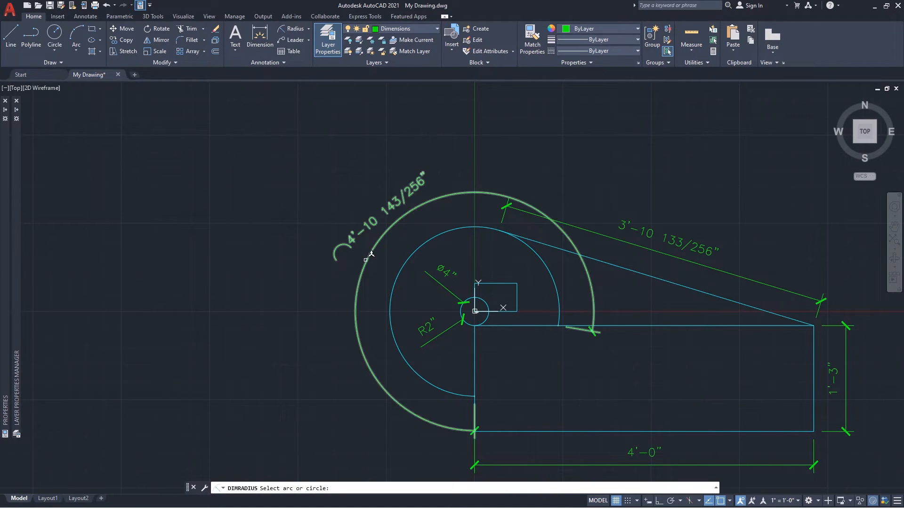
left_click(398, 271)
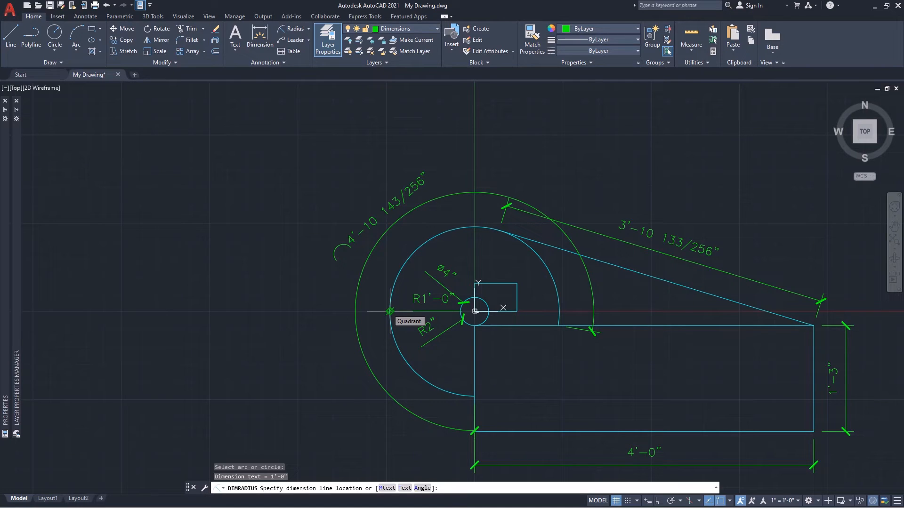
left_click(390, 311)
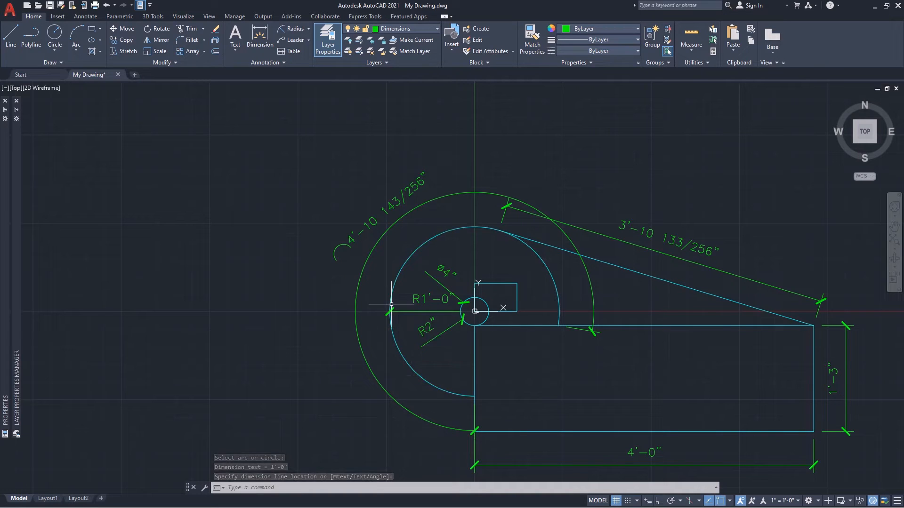
key("ctrl+s")
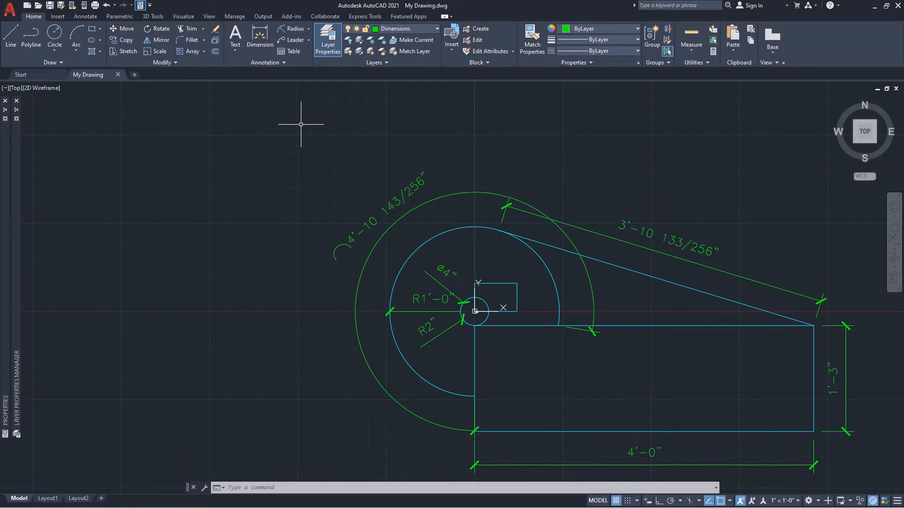
Modify the Annotative multileader style to use an arrowhead size of 3/32.
left_click(282, 63)
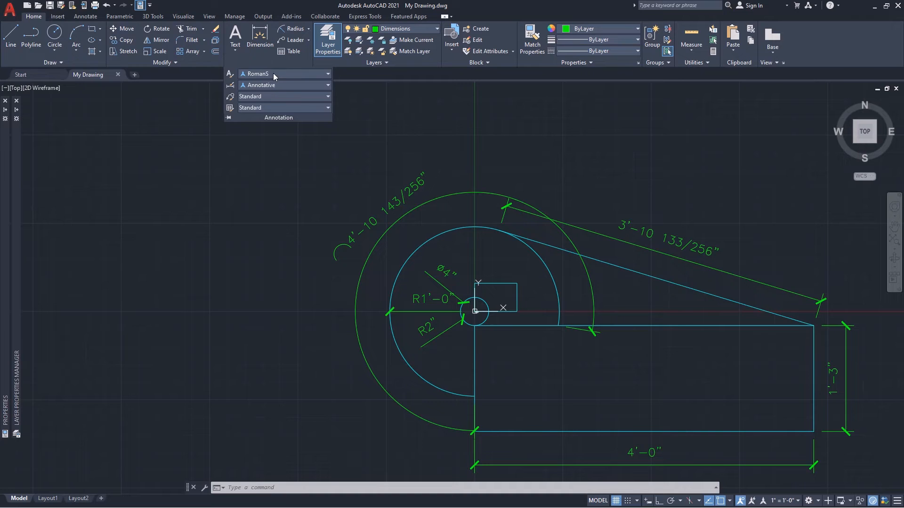
left_click(231, 97)
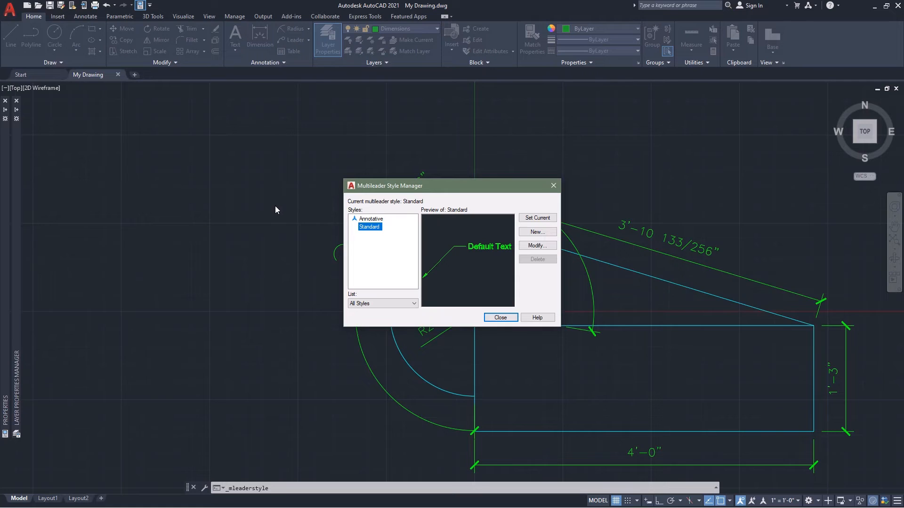
left_click(374, 220)
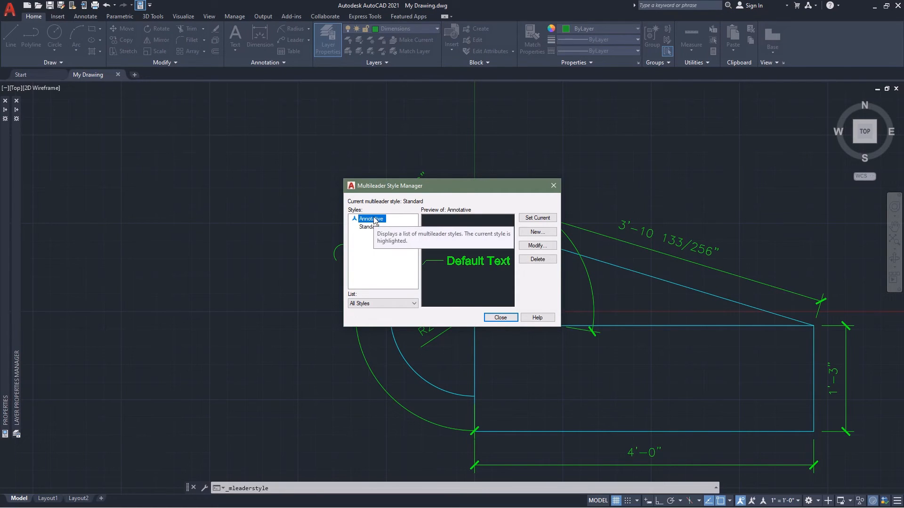
left_click(536, 245)
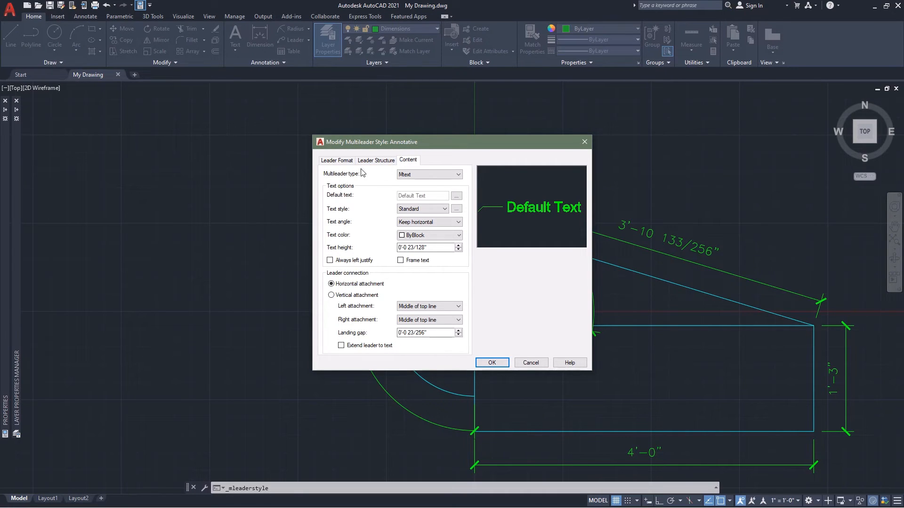
left_click(338, 162)
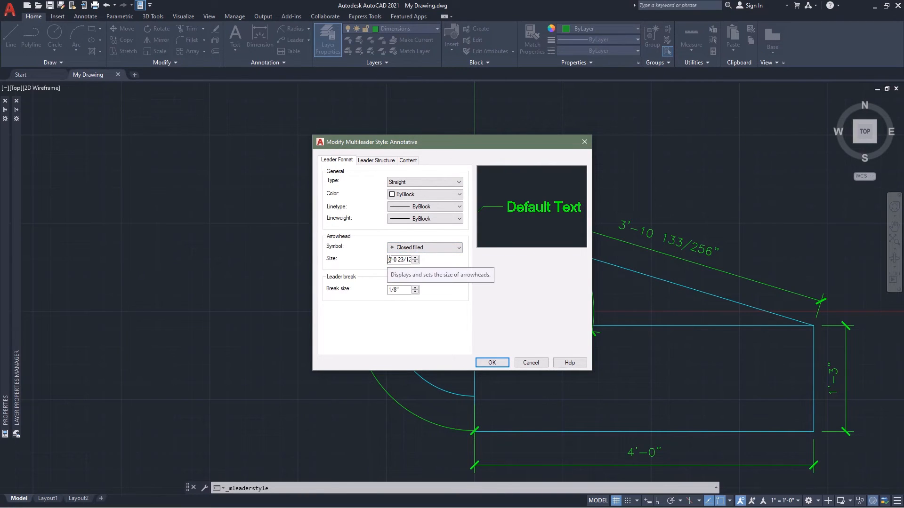
left_click_drag(389, 259, 414, 261)
type("3/")
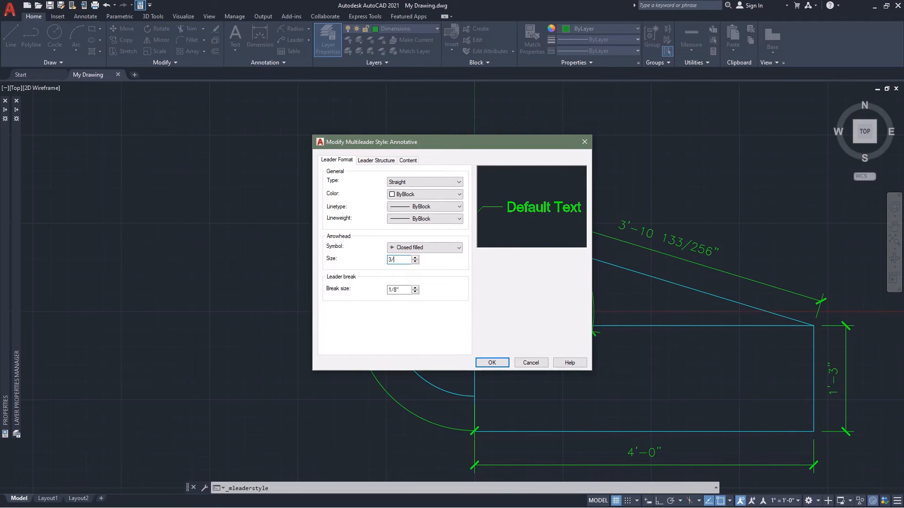
type("32")
Set the landing distance of the Annotative multileader style to 3/32 in its leader structure.
left_click(377, 161)
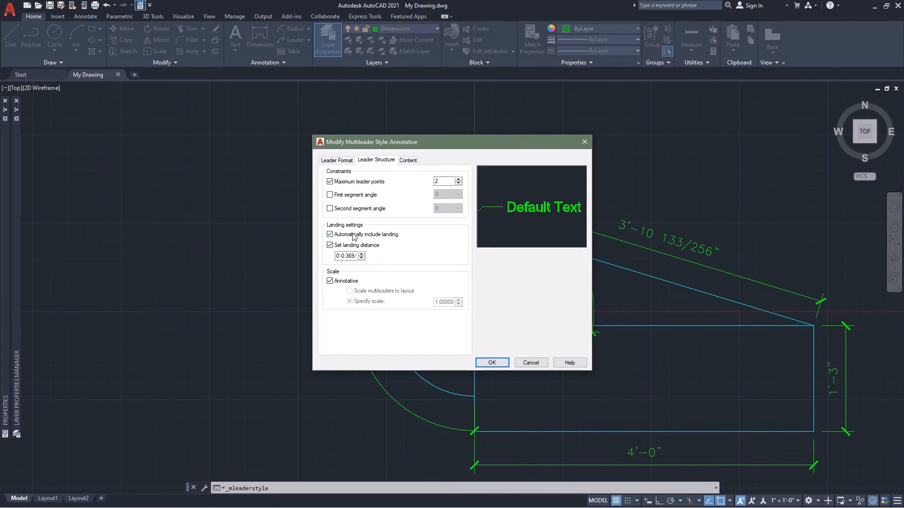
left_click(338, 256)
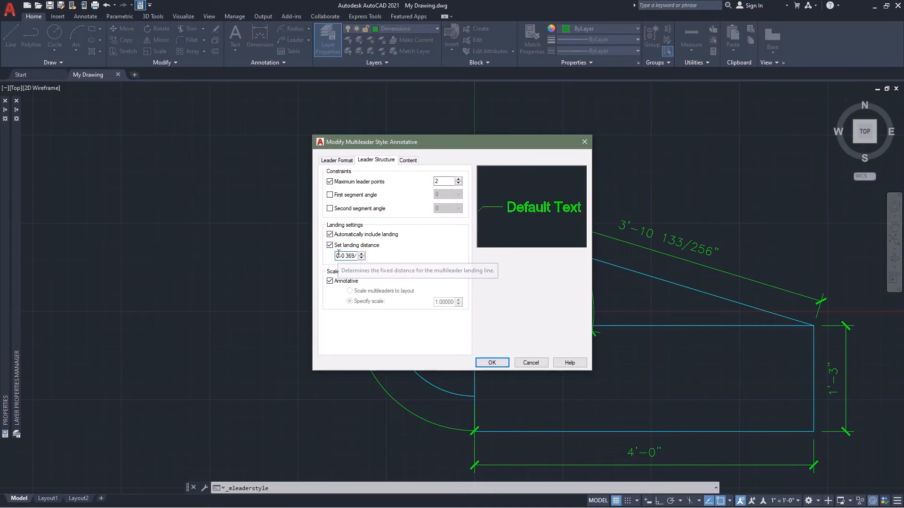
left_click_drag(338, 255, 356, 257)
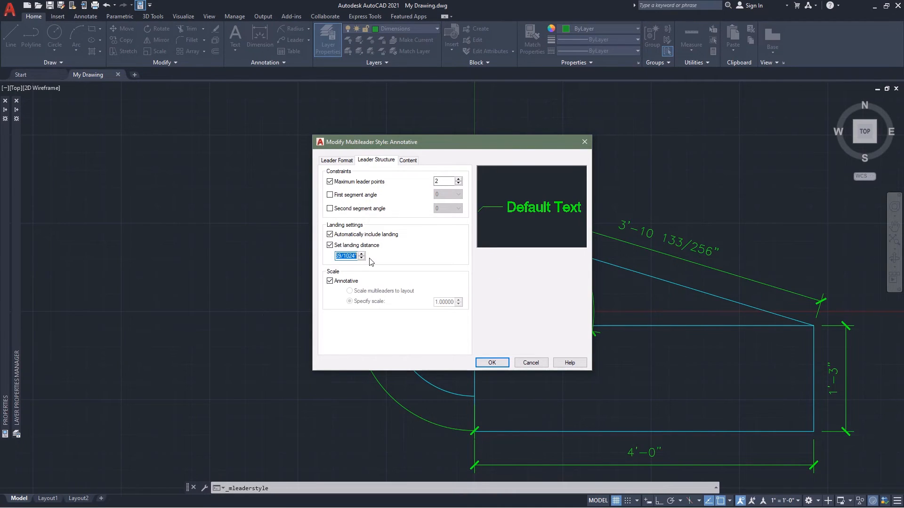
type("3/32")
key("Return")
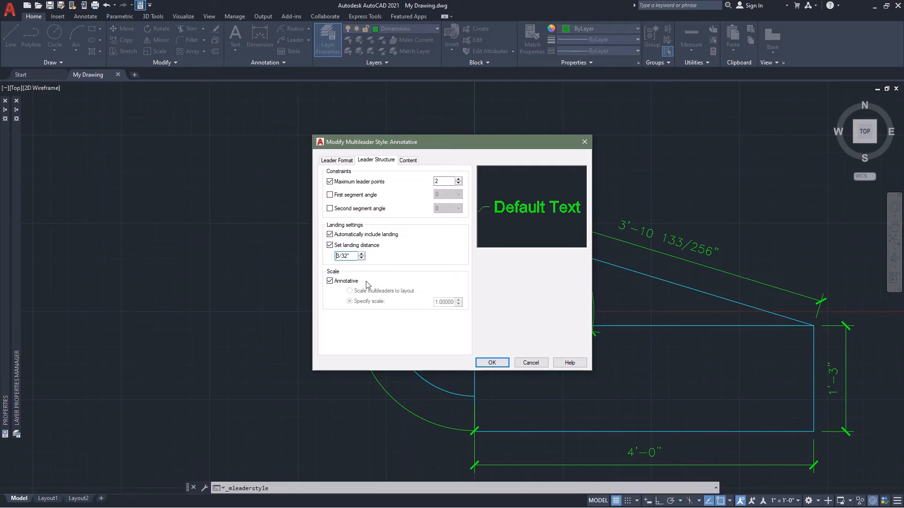
Set the content text of the Annotative multileader style to the RomanS text style with a height of 3/32".
left_click(408, 162)
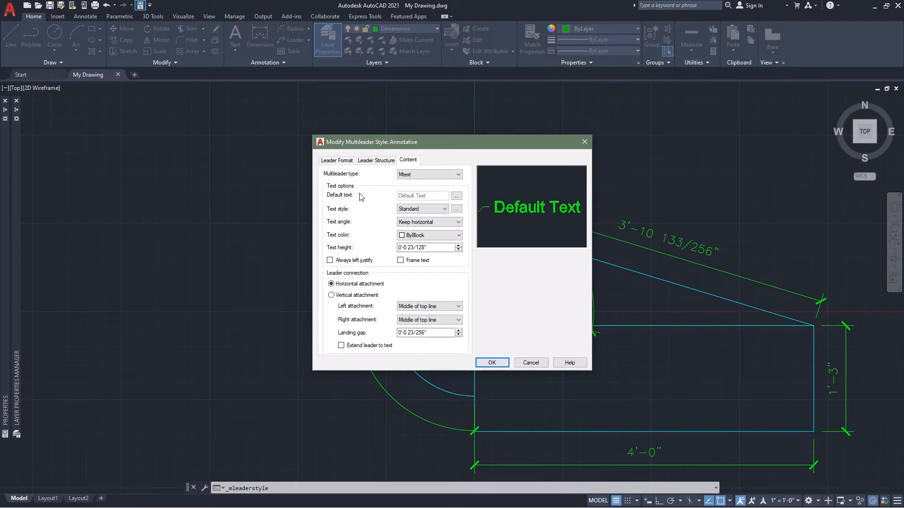
left_click(445, 210)
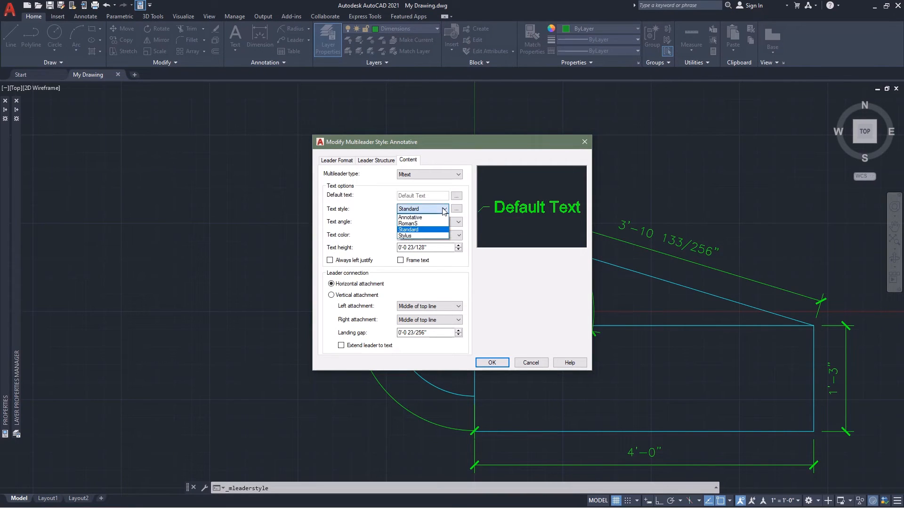
left_click(422, 225)
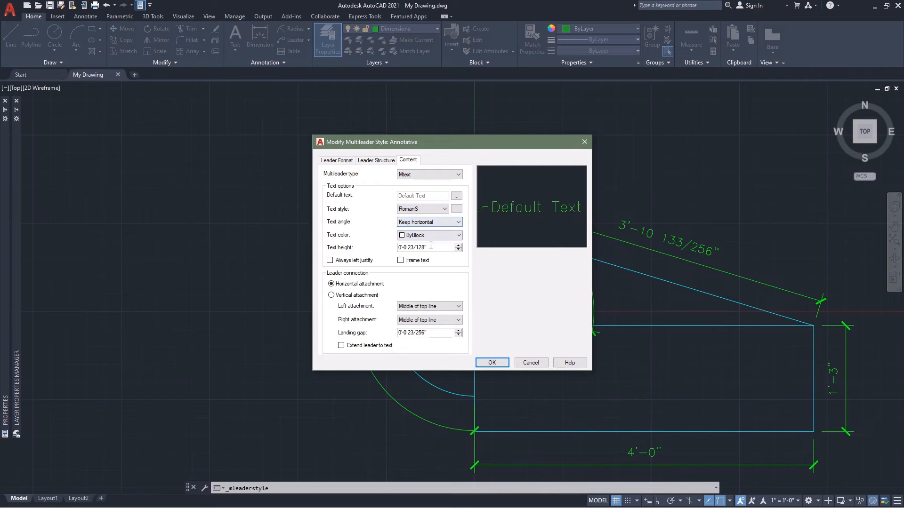
mouse_move(408, 248)
left_mouse_down()
mouse_move(426, 248)
mouse_move(393, 246)
left_mouse_up()
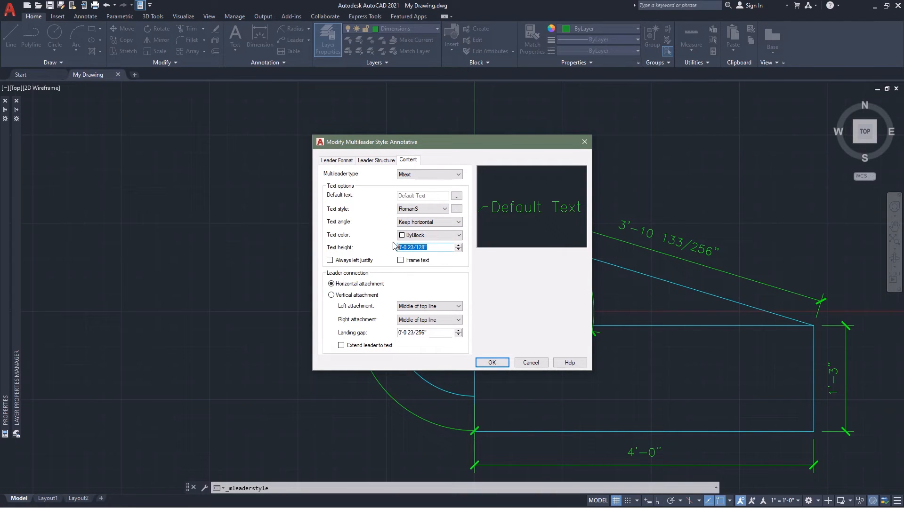
type("3/32")
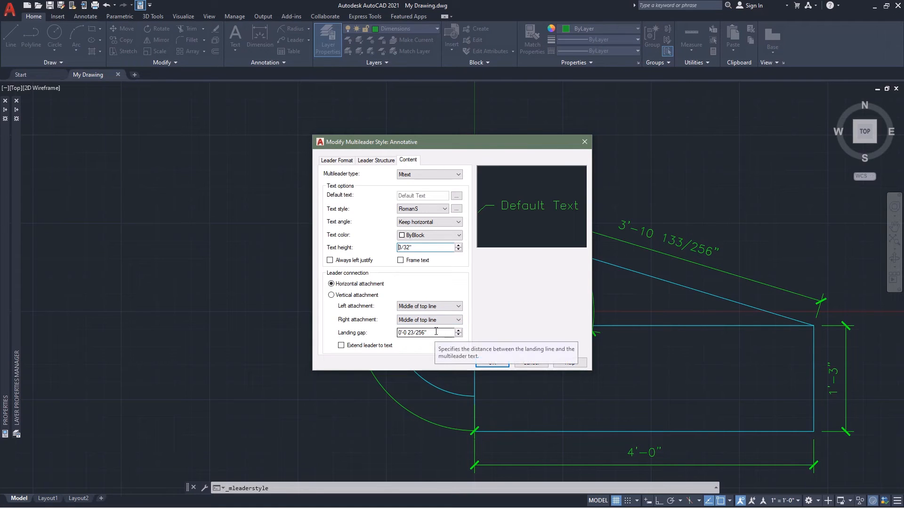
Set the landing gap of the Annotative multileader style to 3/32" and accept the style changes.
double_click(408, 333)
left_click_drag(408, 333, 389, 327)
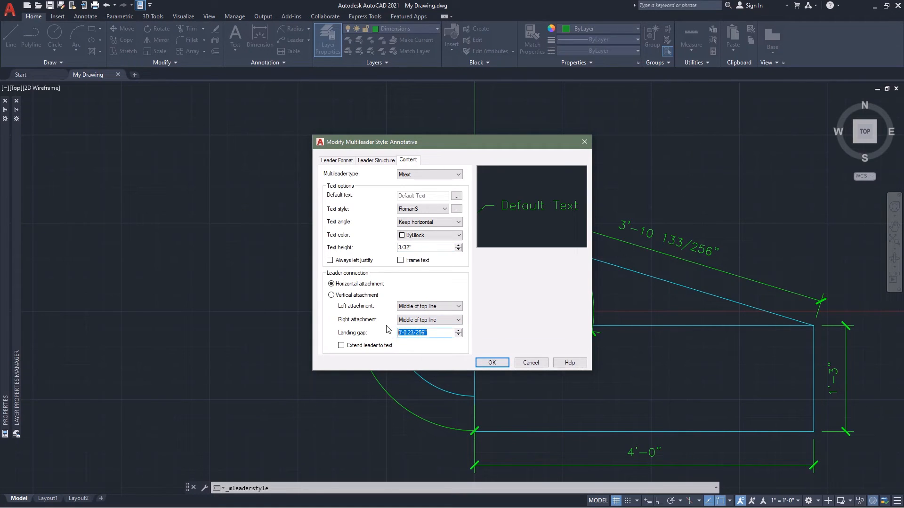
type("3/32\"")
left_click(492, 364)
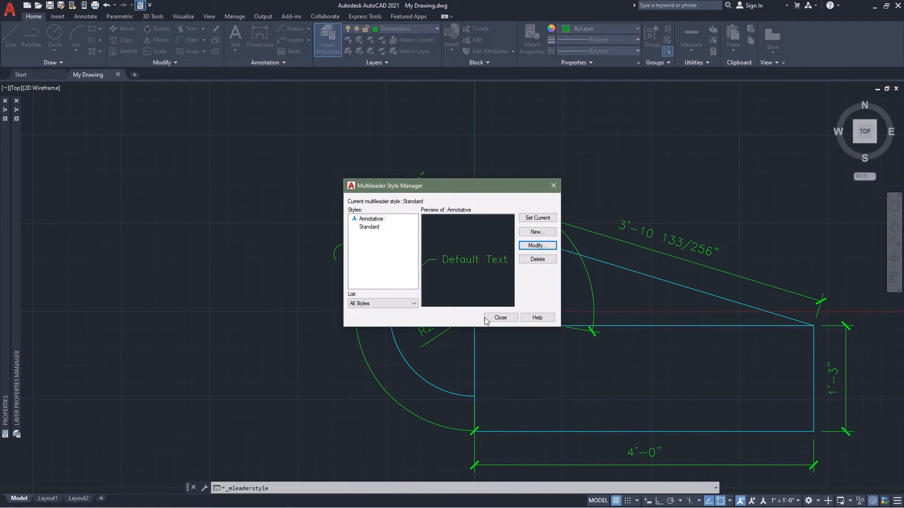
Make Annotative the current multileader style, close the style manager and save the drawing.
left_click(380, 220)
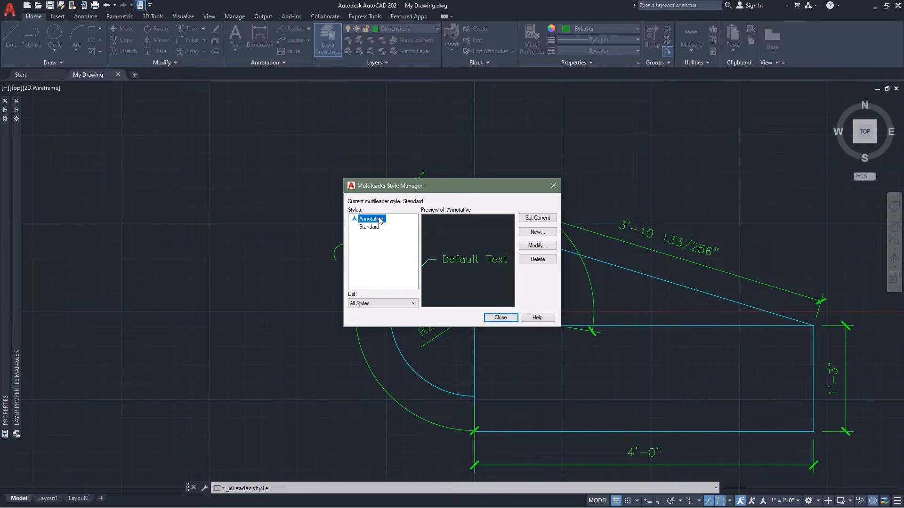
left_click(539, 220)
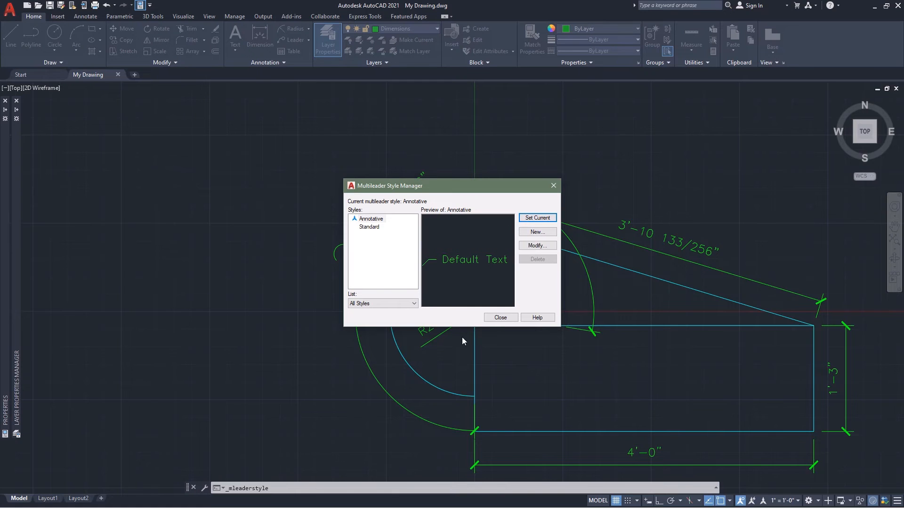
left_click(499, 318)
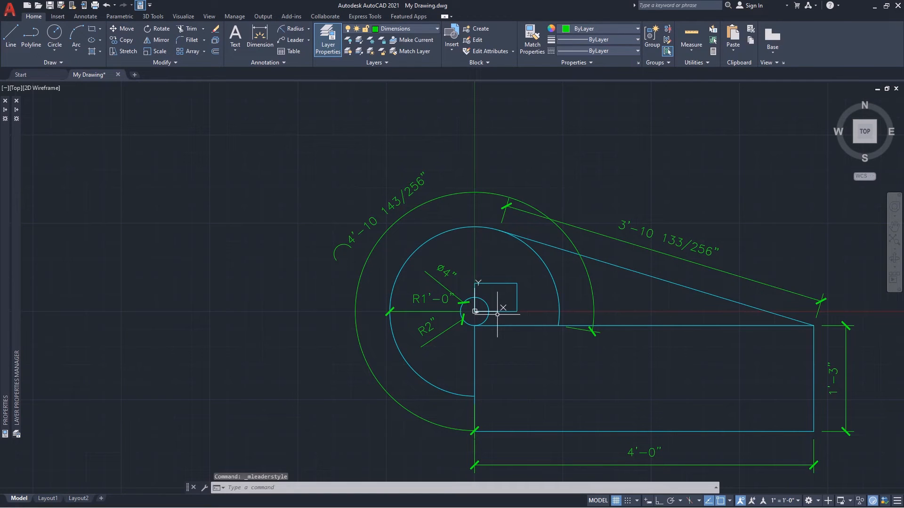
key("ctrl+s")
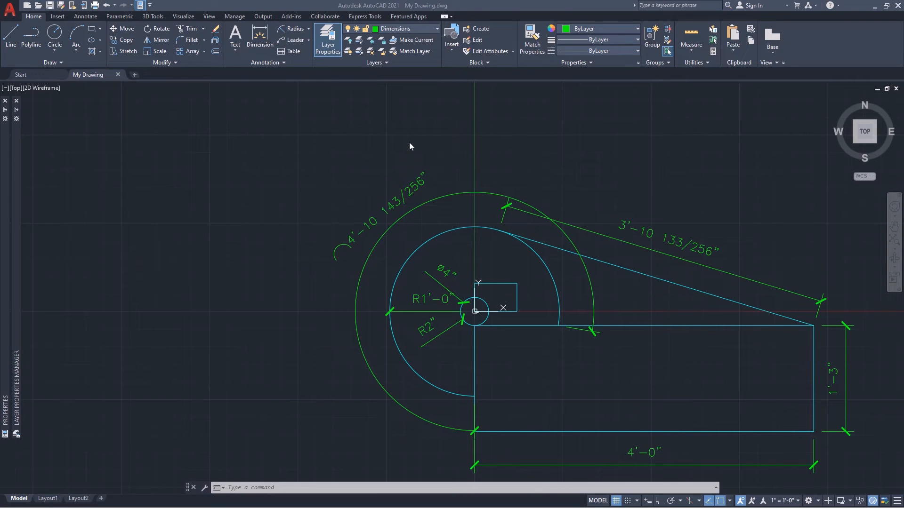
Make the Text layer the current layer.
left_click(436, 29)
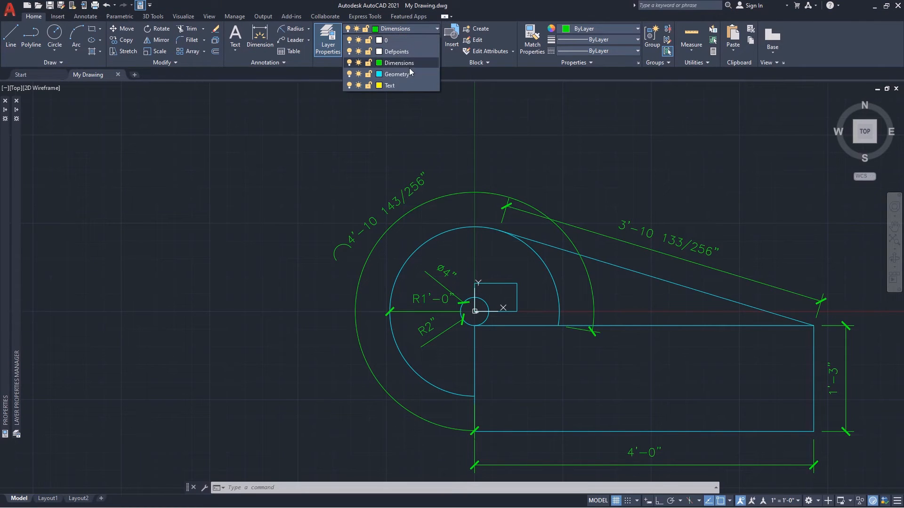
left_click(393, 86)
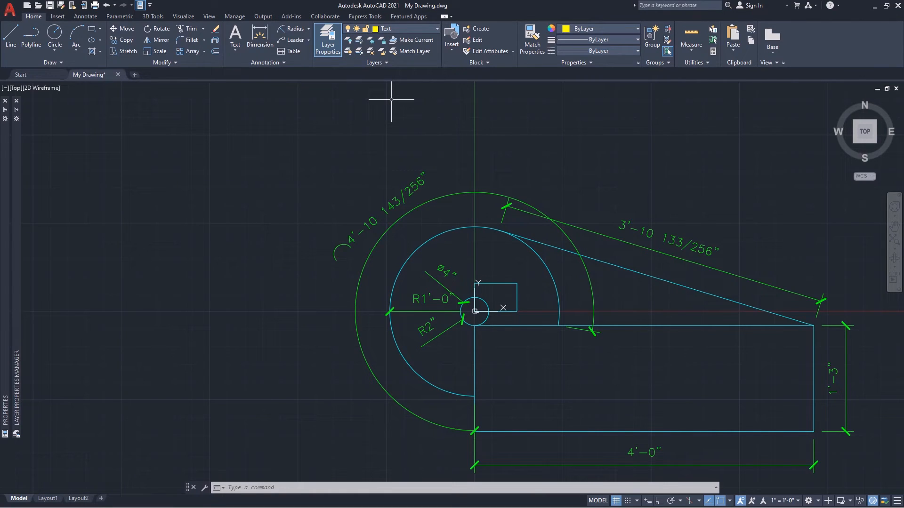
left_click_drag(396, 95, 410, 101)
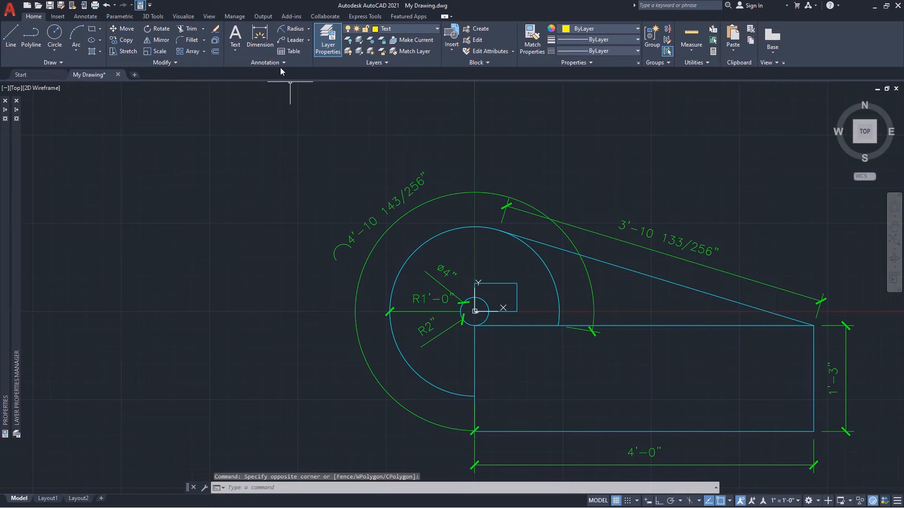
Add a multileader reading RECTANGLE from the top-edge midpoint of the small rectangle, landing above the arc length dimension.
left_click(297, 42)
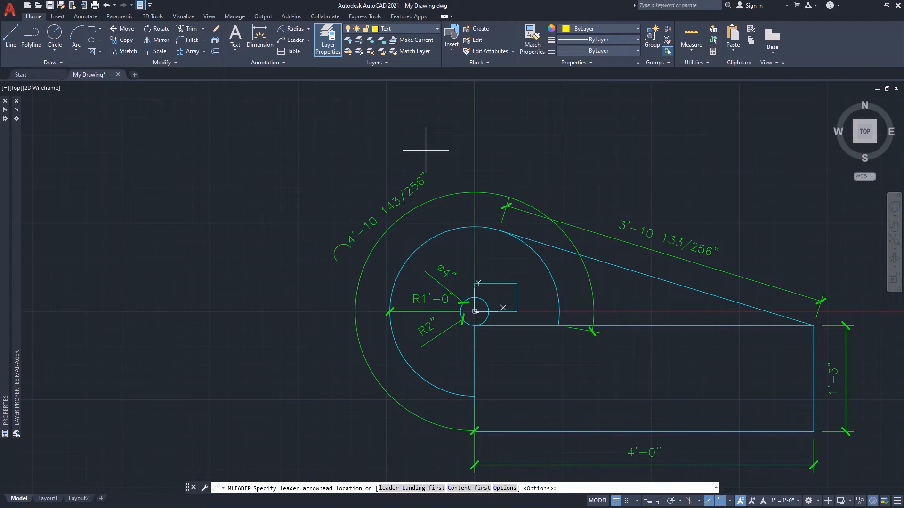
left_click(496, 282)
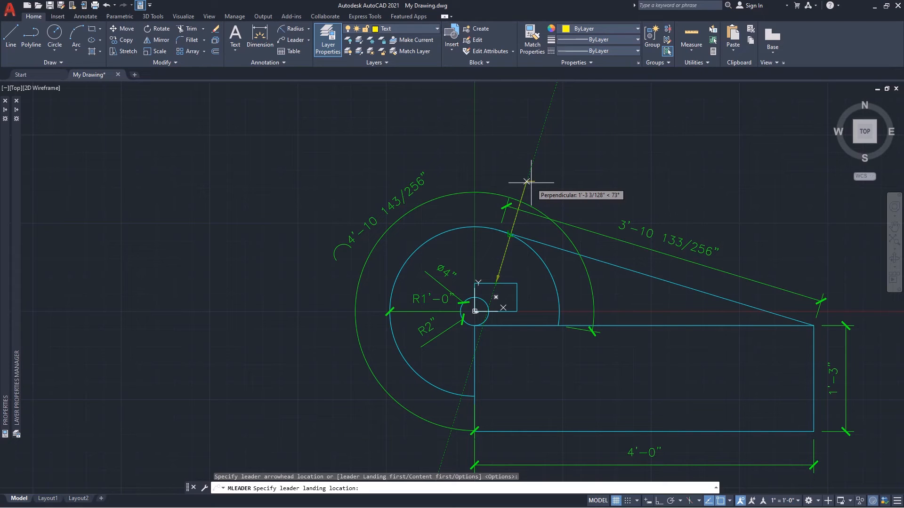
left_click(527, 181)
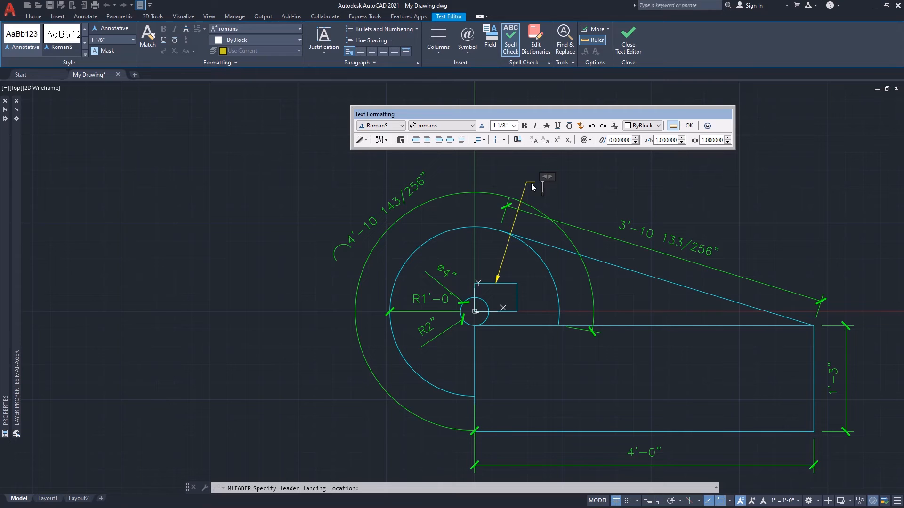
type("RECTAN")
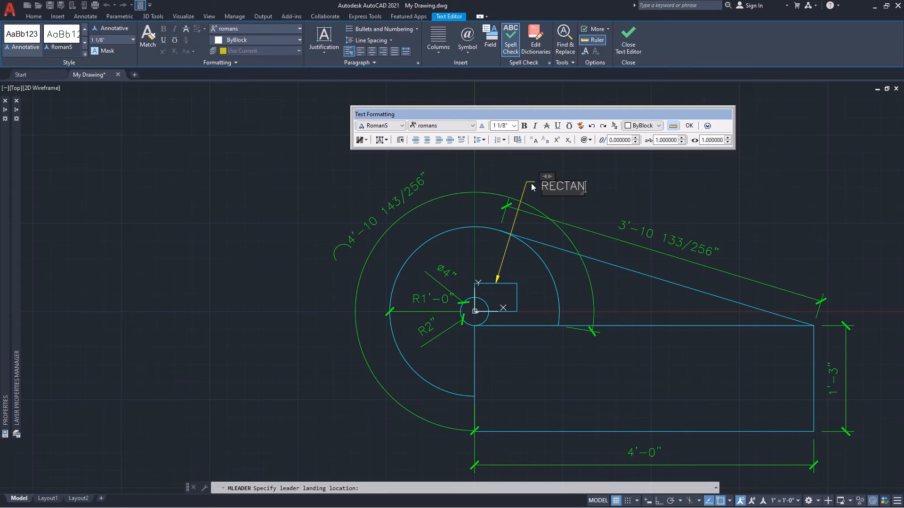
type("GLE")
left_click(677, 182)
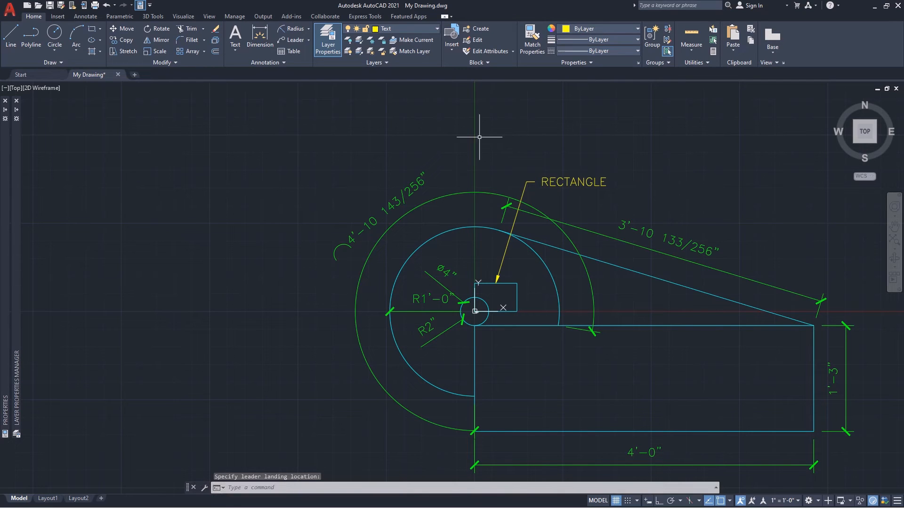
Add a second leader line from the RECTANGLE note to the midpoint of the large rectangle's top edge, and save the drawing.
left_click(308, 41)
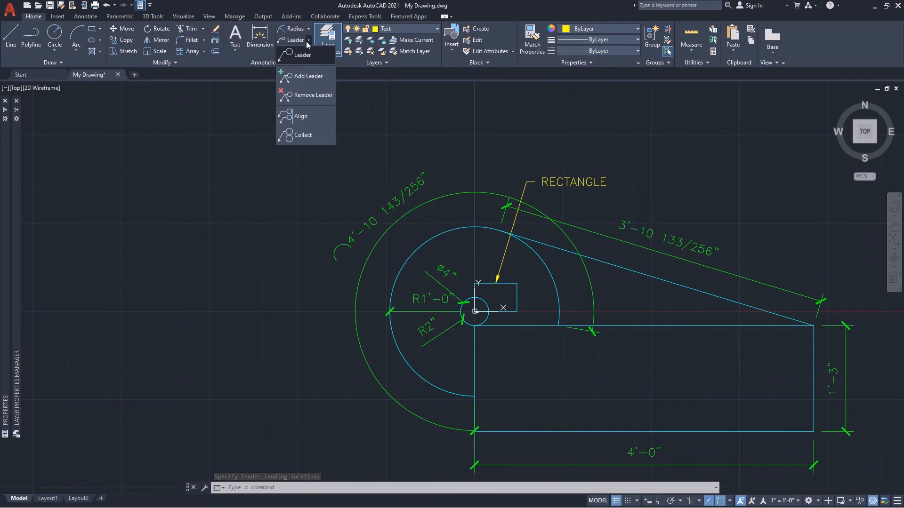
left_click(304, 78)
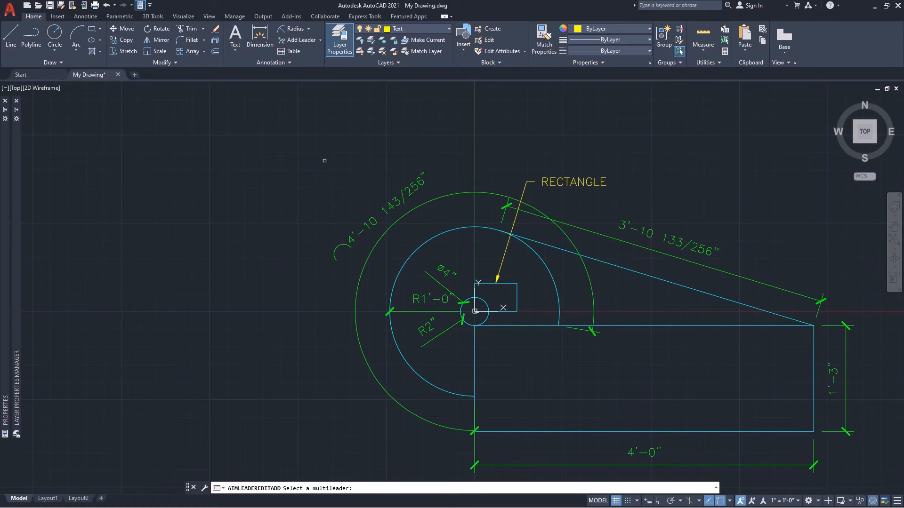
left_click(512, 226)
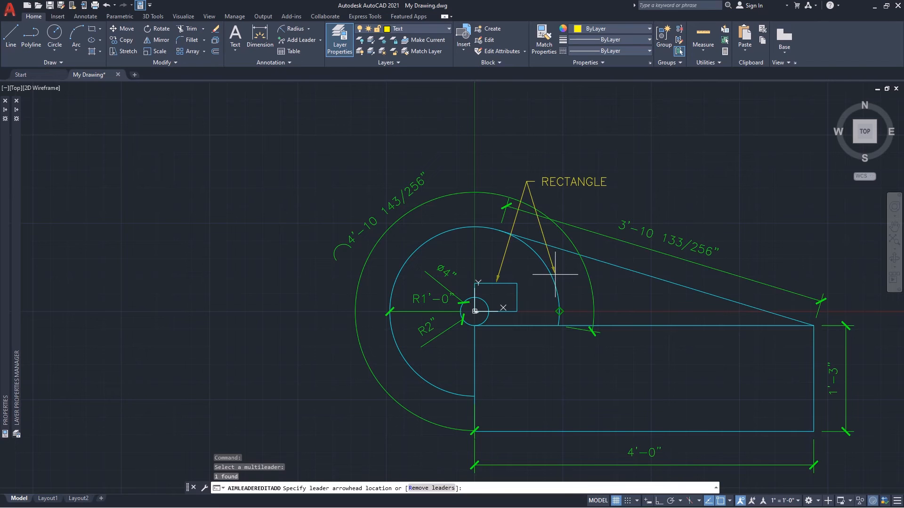
left_click(644, 324)
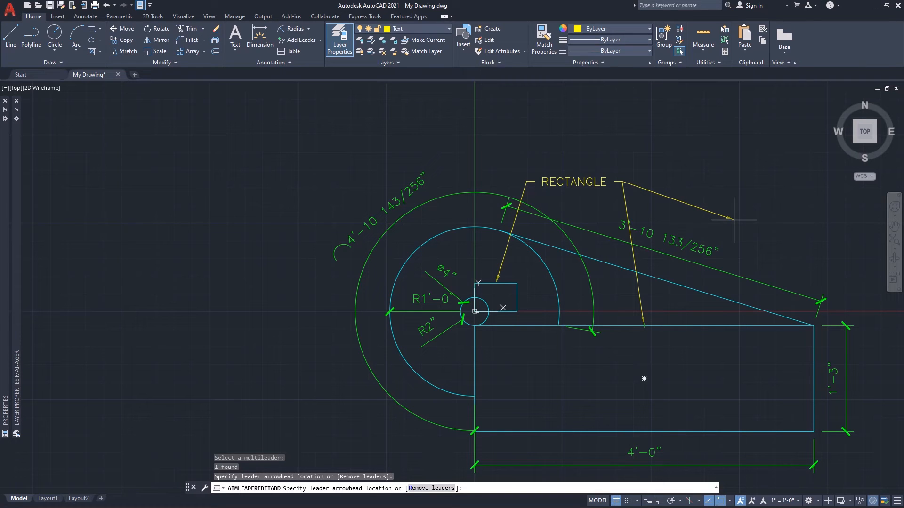
key("Escape")
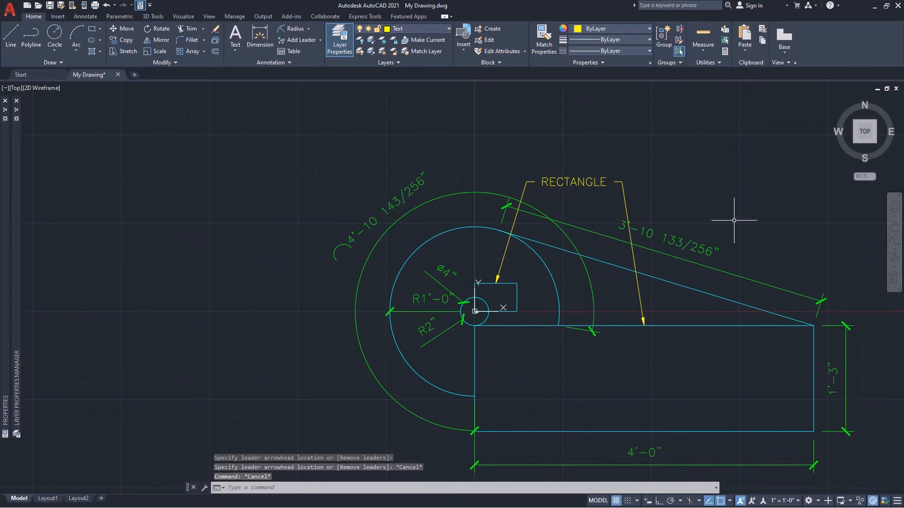
key("ctrl+s")
left_click(693, 194)
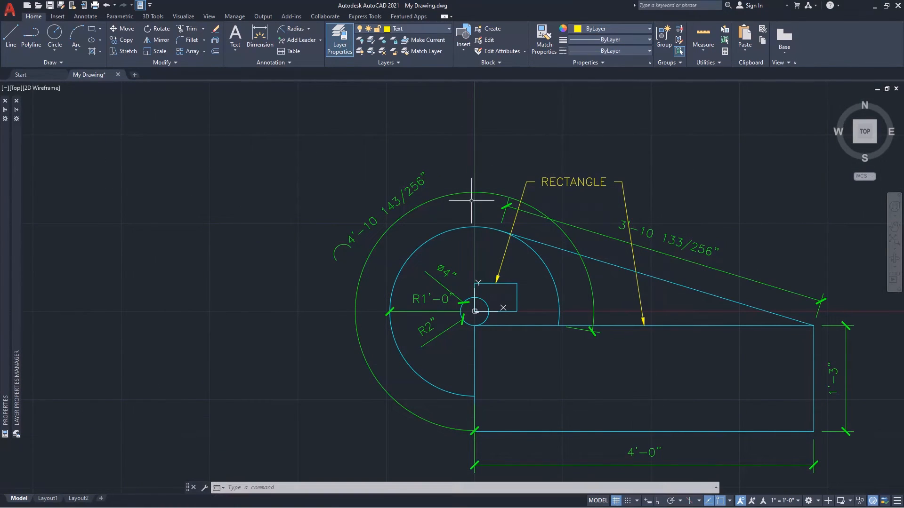
View the viewports on Layout1 and return to model space.
left_click(48, 498)
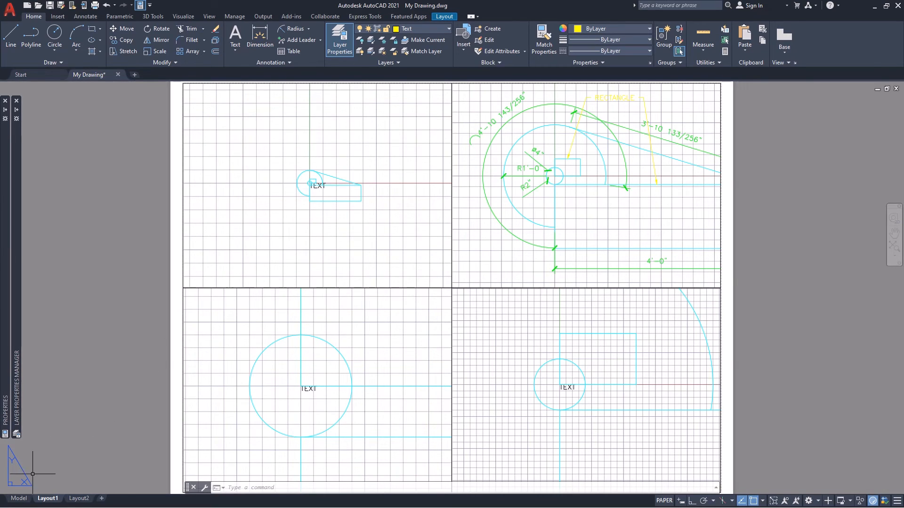
left_click(18, 499)
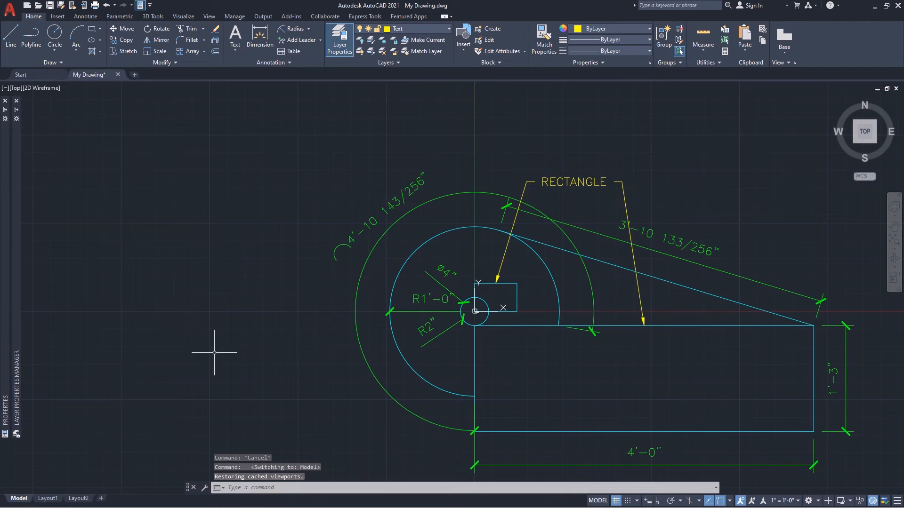
Open the drawing window color settings from the display options.
left_click(10, 10)
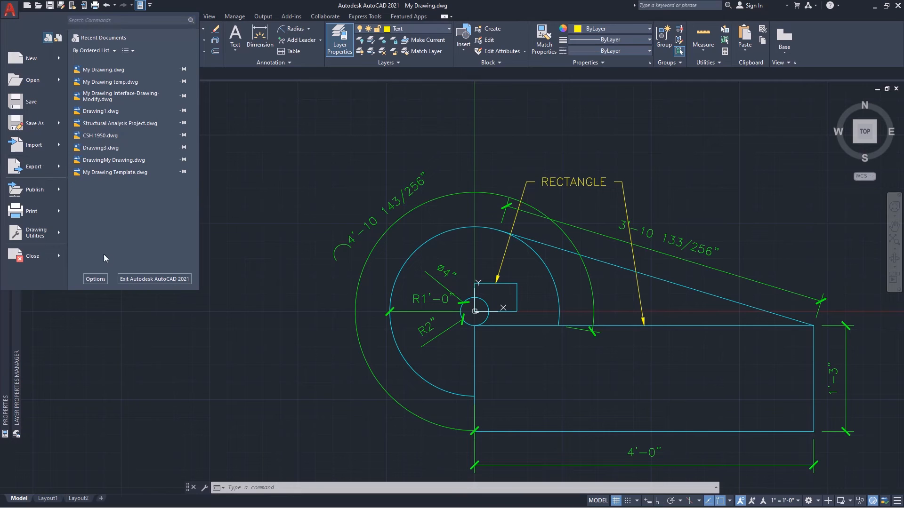
left_click(95, 279)
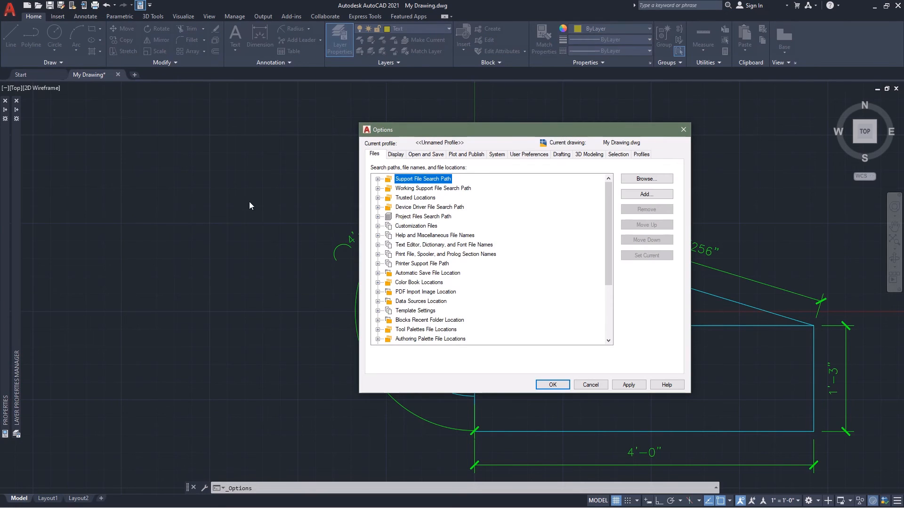
left_click(397, 157)
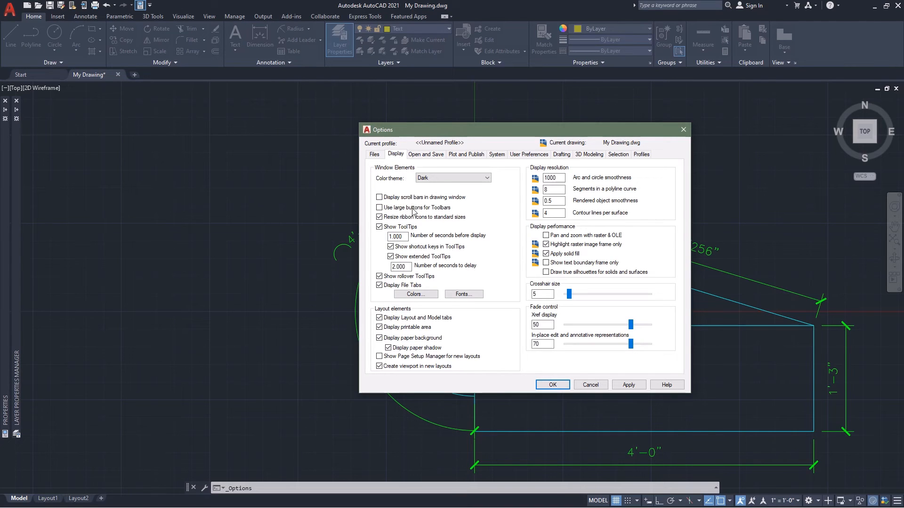
left_click(416, 296)
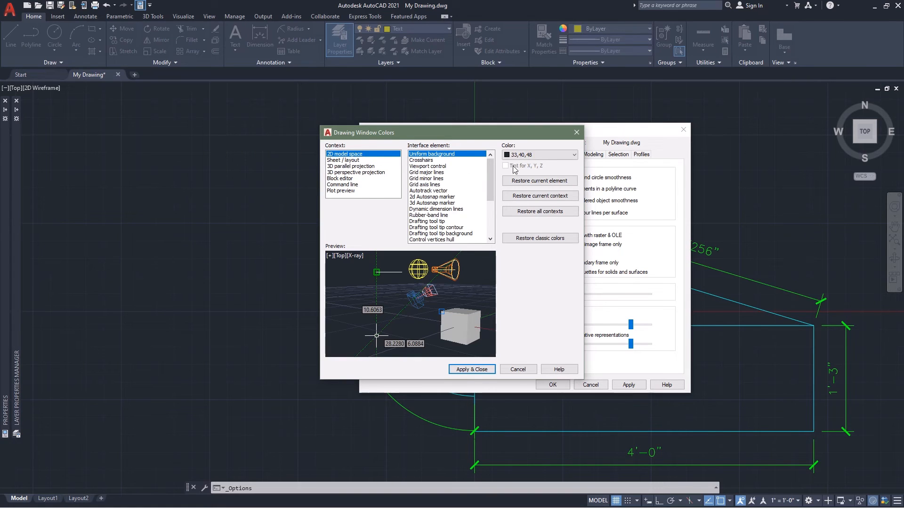
Set the uniform background to Black for both the 2D model space and Sheet / layout contexts, and apply the options.
left_click(575, 155)
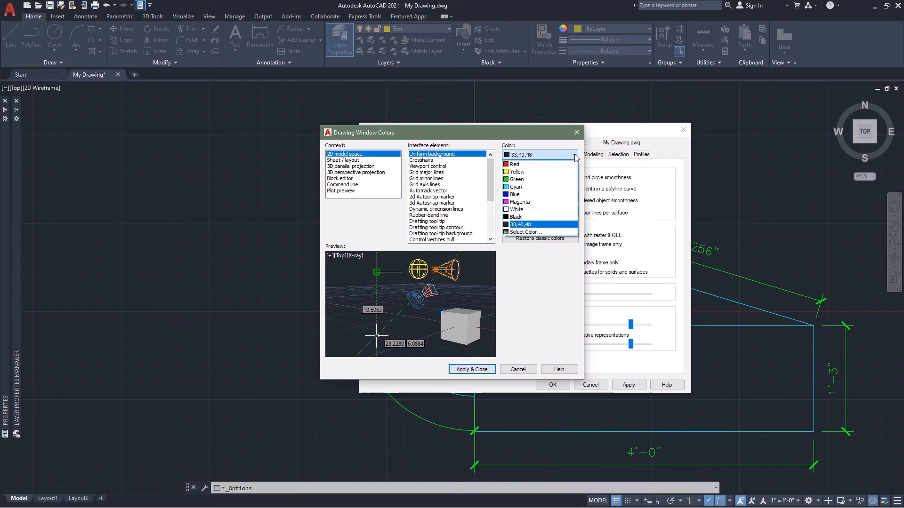
left_click(524, 218)
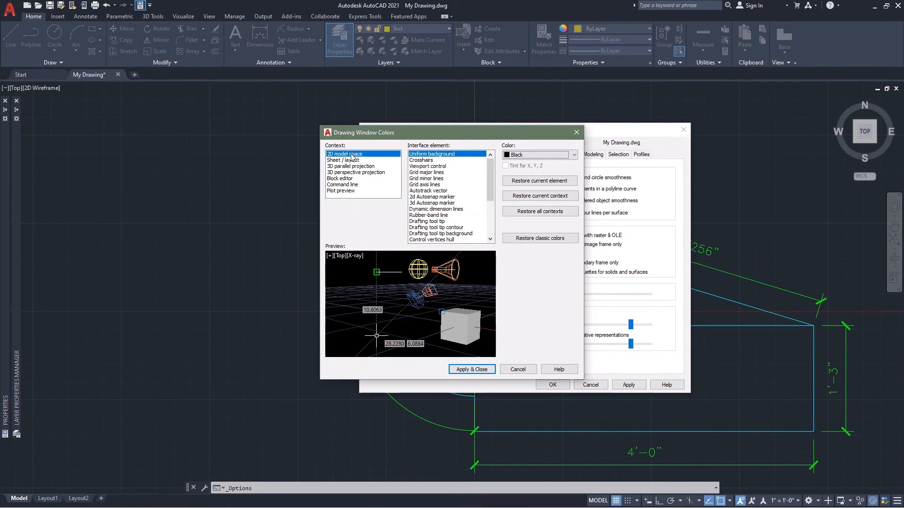
mouse_move(336, 163)
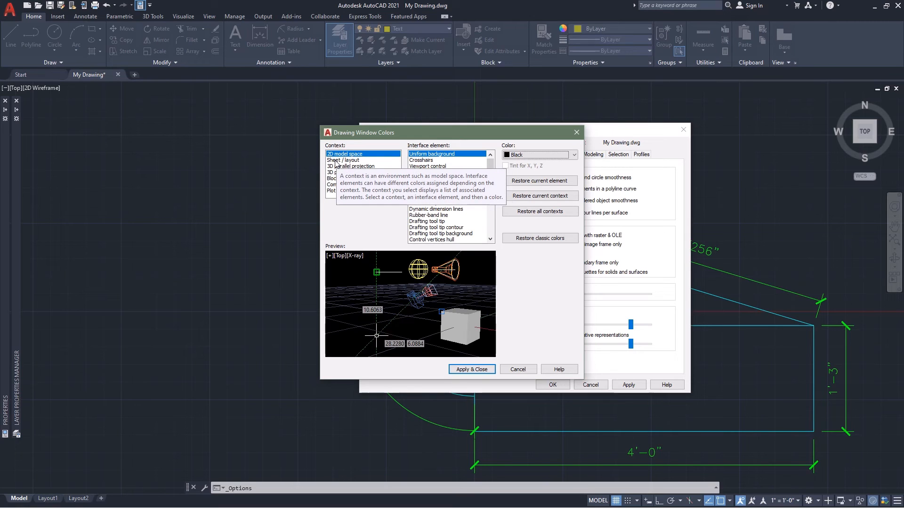
left_click(336, 161)
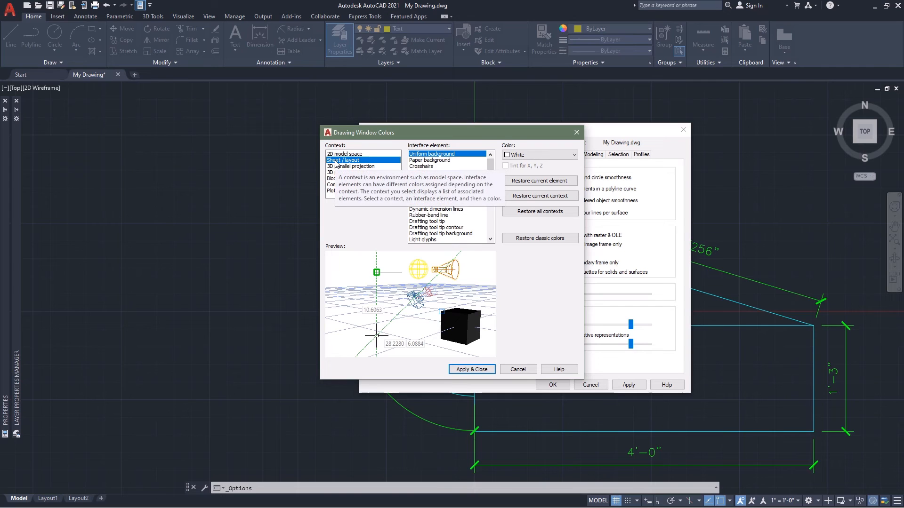
left_click(574, 157)
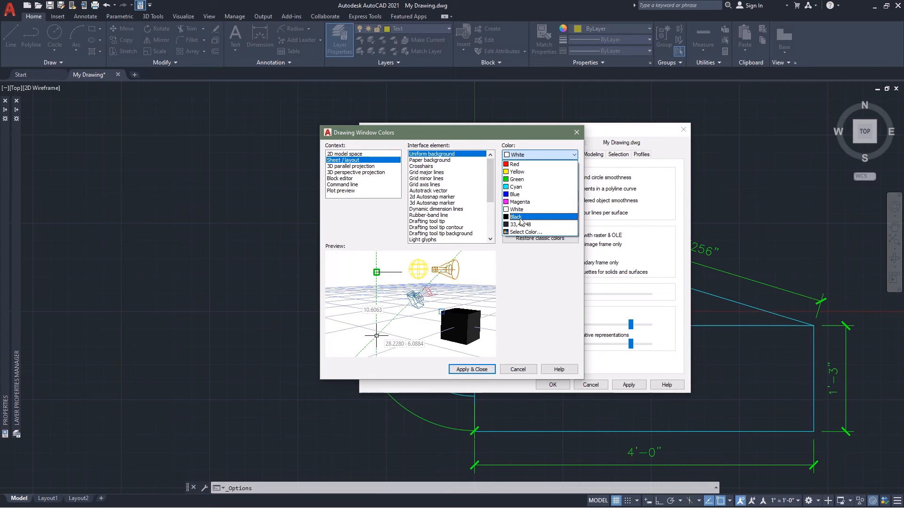
left_click(518, 217)
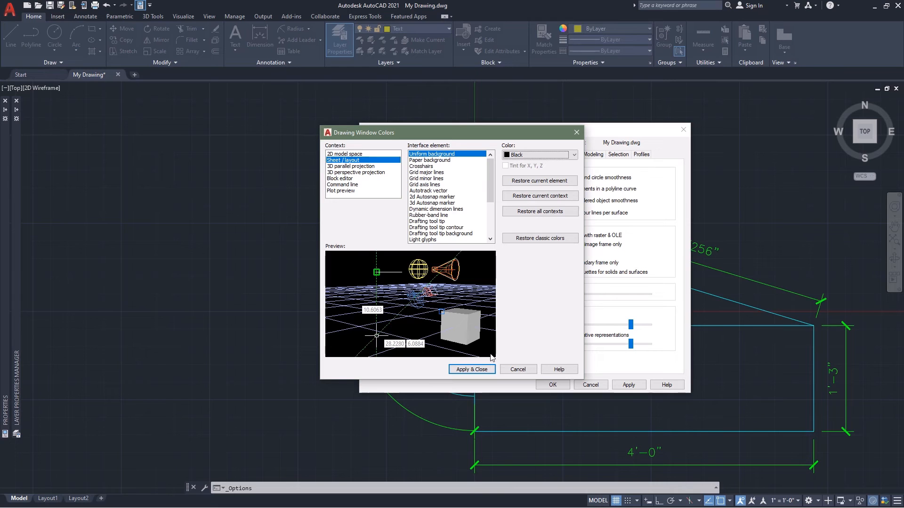
left_click(465, 370)
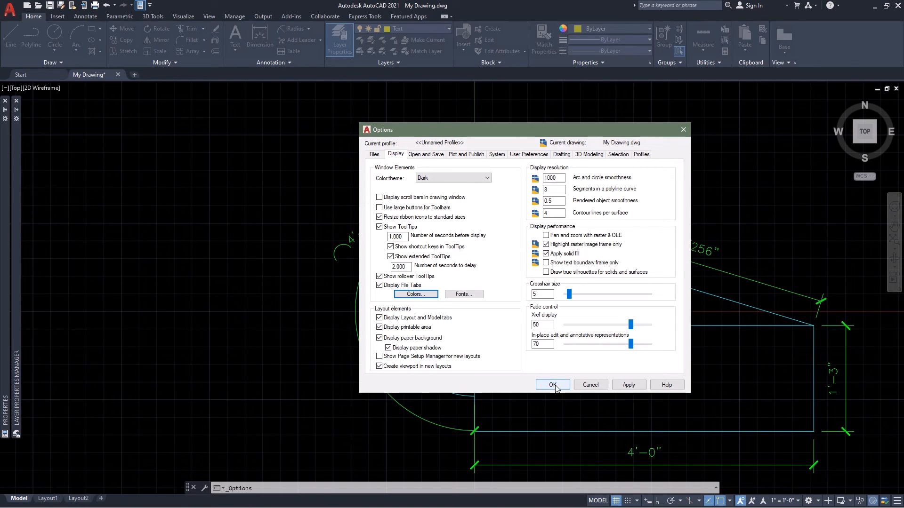
left_click(552, 385)
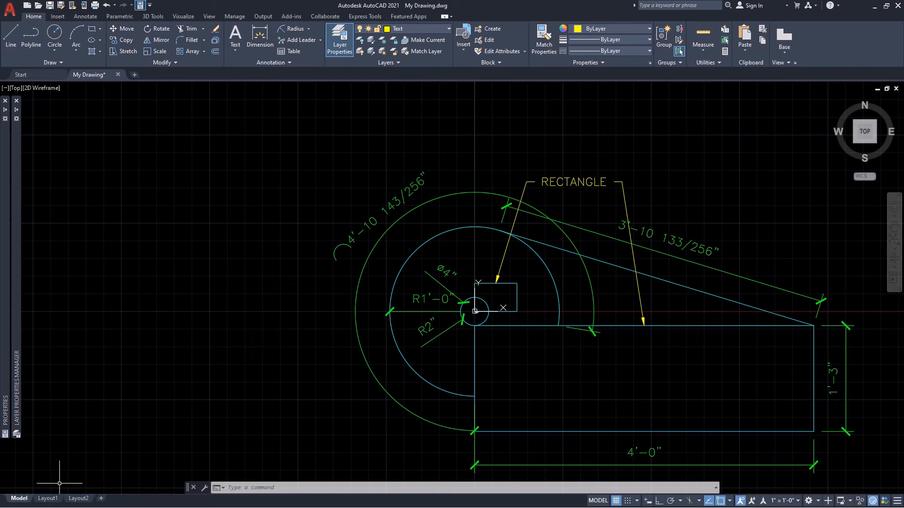
On Layout1, pan the dimensioned viewport until the large rectangle's 1'-3" height dimension is in view, and return to paper space.
left_click(47, 499)
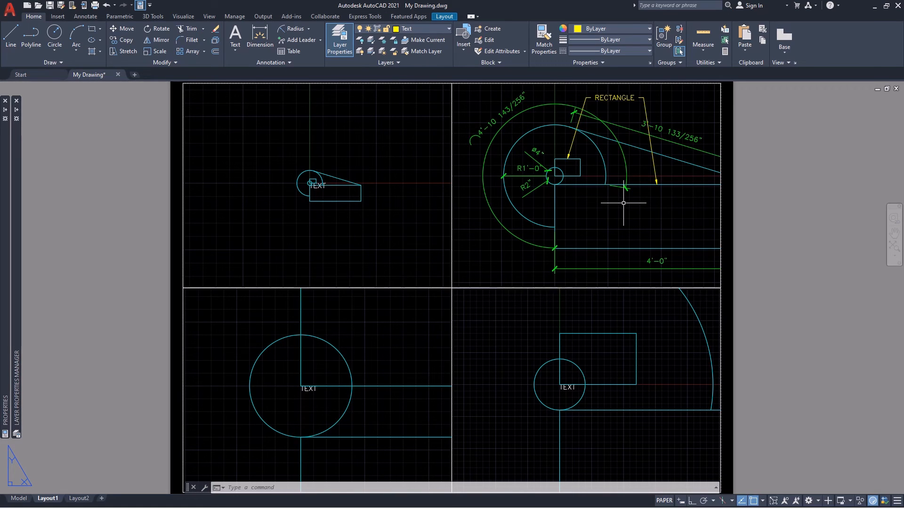
key("ctrl+z")
double_click(608, 206)
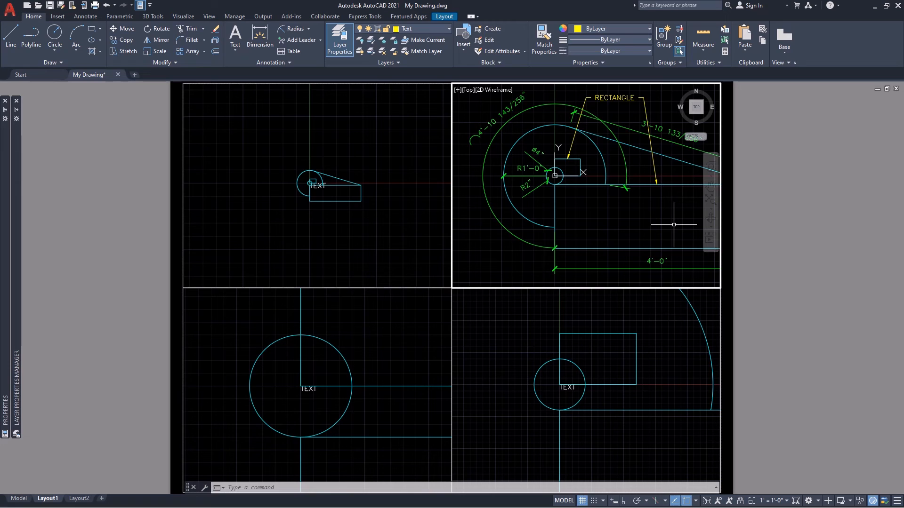
middle_click_drag(673, 224, 604, 225)
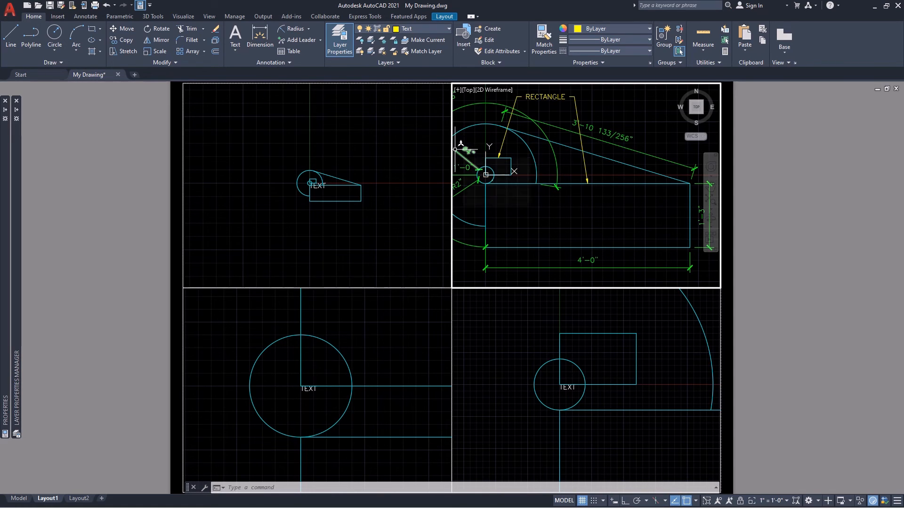
mouse_move(455, 149)
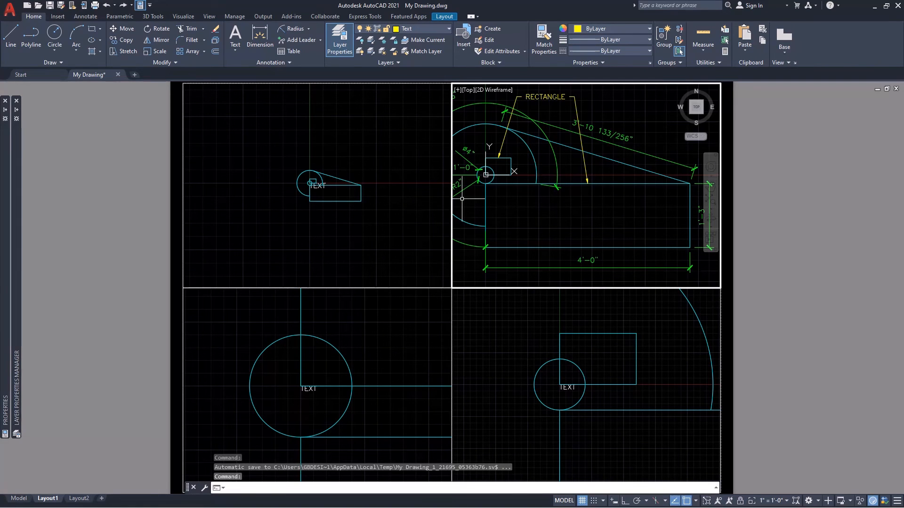
double_click(756, 213)
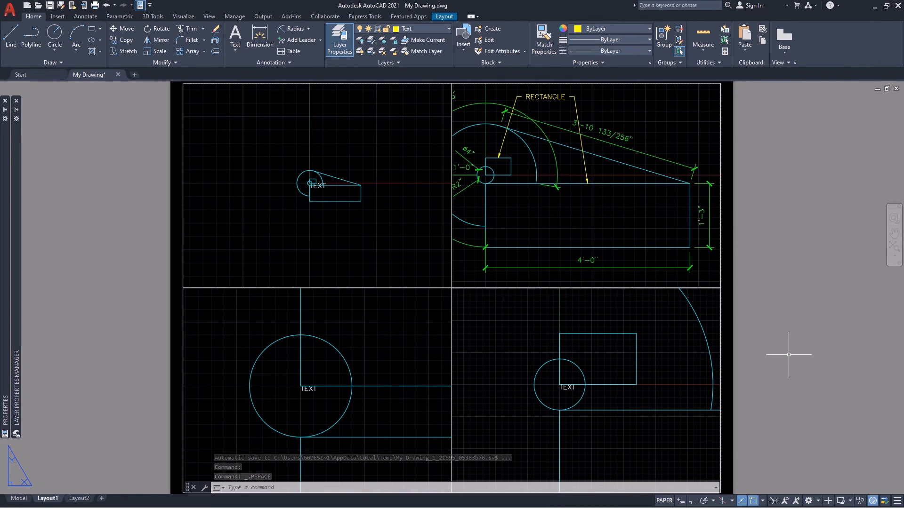
Lock the display of the Layout1 viewport that shows the dimensioned geometry.
left_click(747, 249)
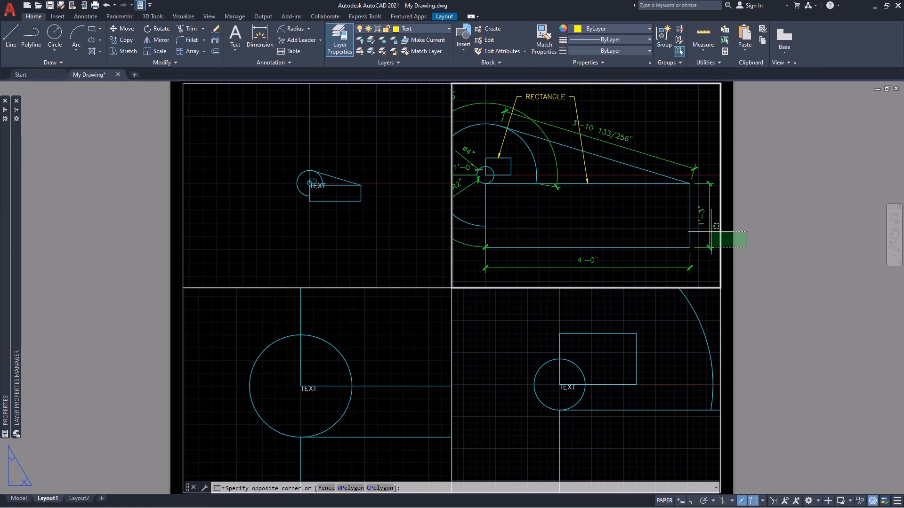
left_click(711, 229)
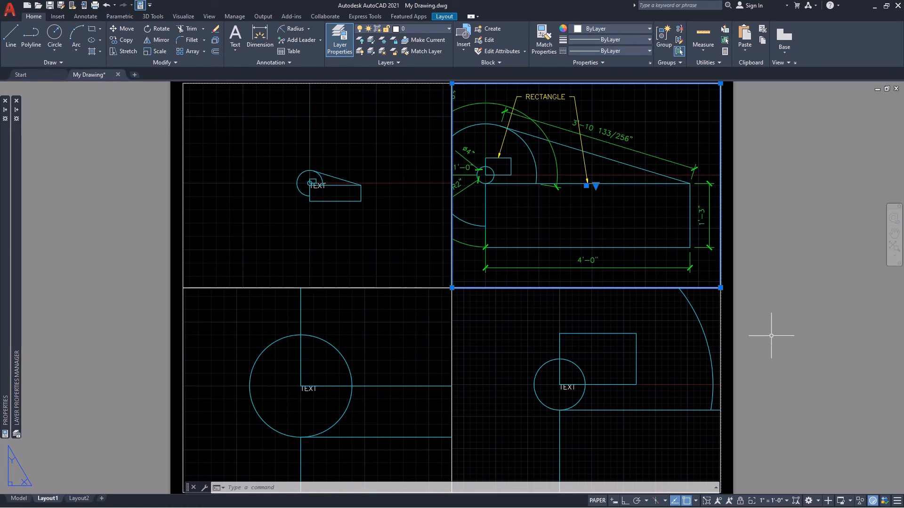
left_click(740, 501)
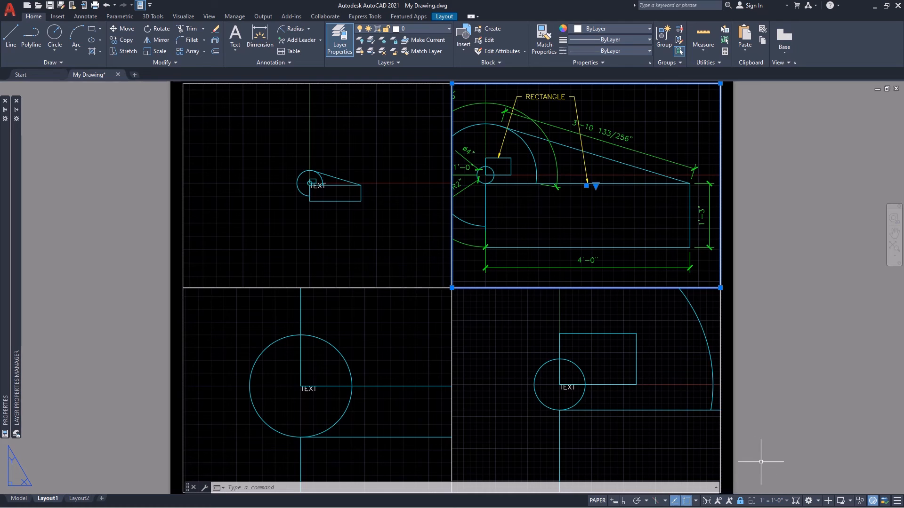
key("Escape")
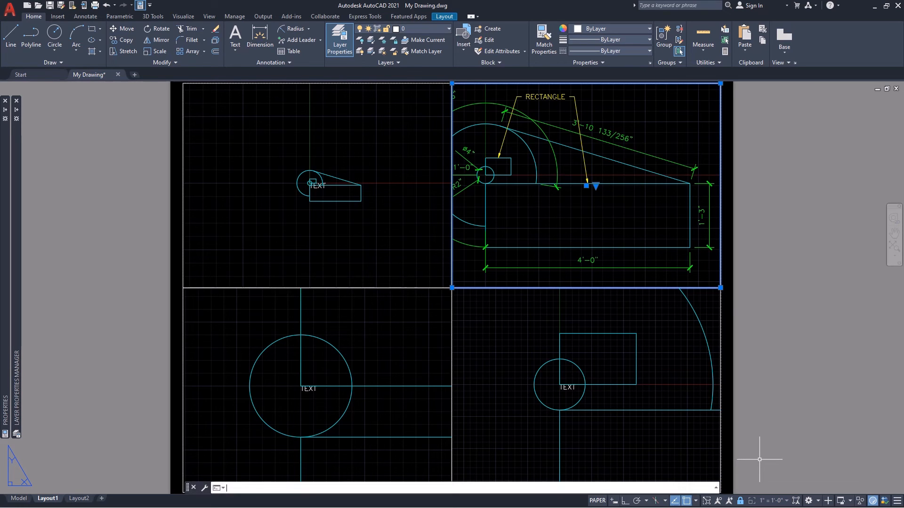
With Ortho on, stretch the shared edge of the two upper viewports about 1" to widen the dimensioned viewport, and save the drawing.
left_click(494, 92)
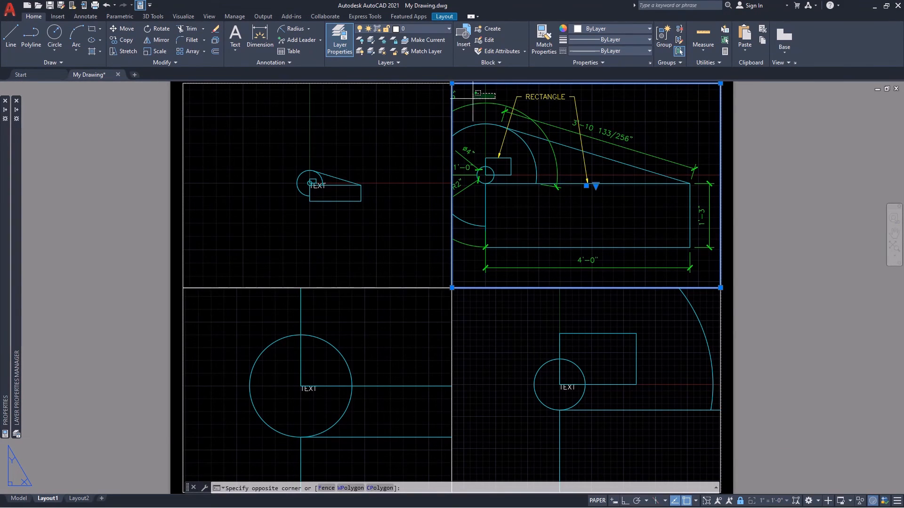
left_click(435, 102)
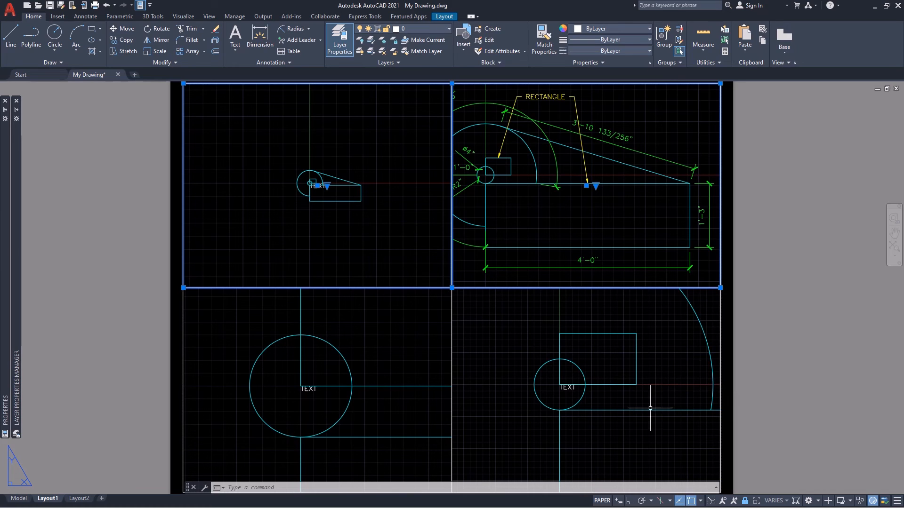
left_click(628, 501)
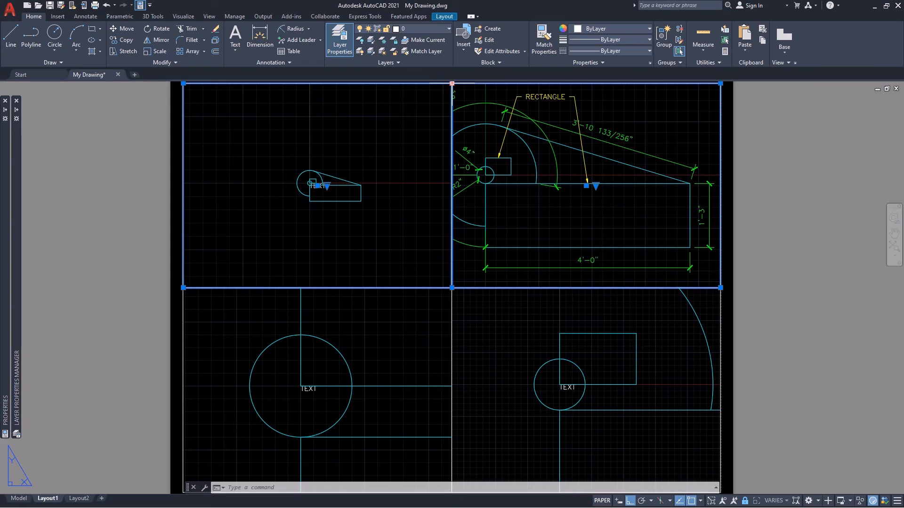
left_click(452, 84)
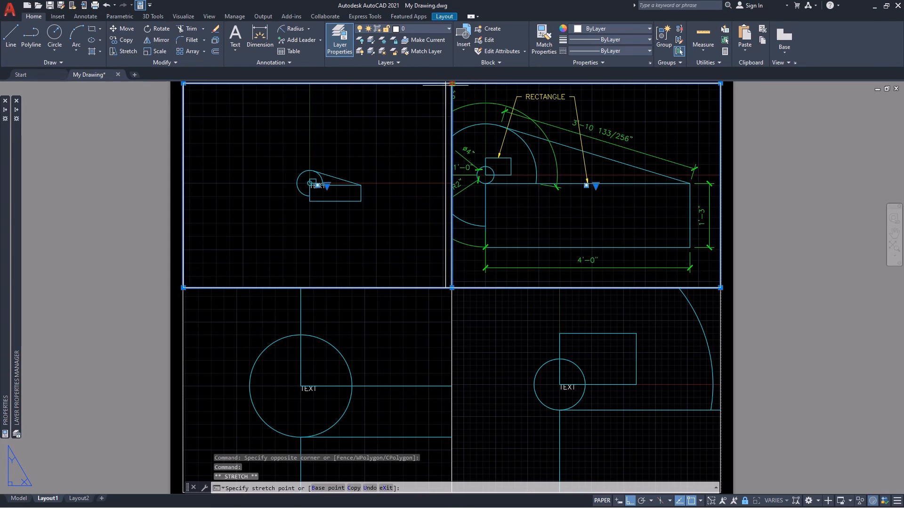
left_click(399, 101)
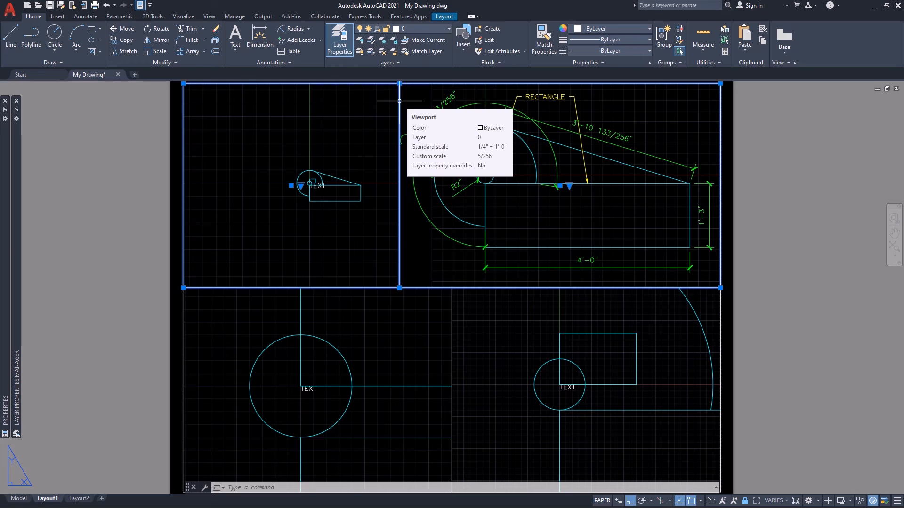
key("Escape")
key("Escape")
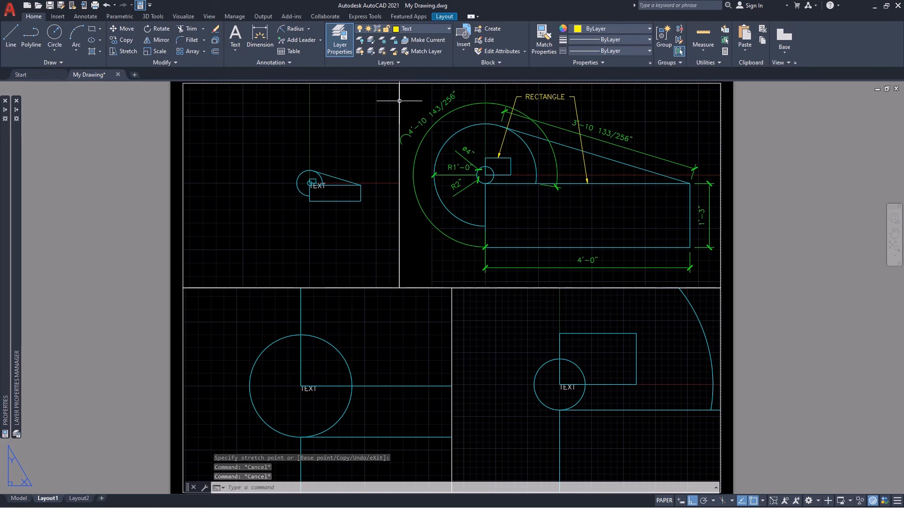
key("ctrl+s")
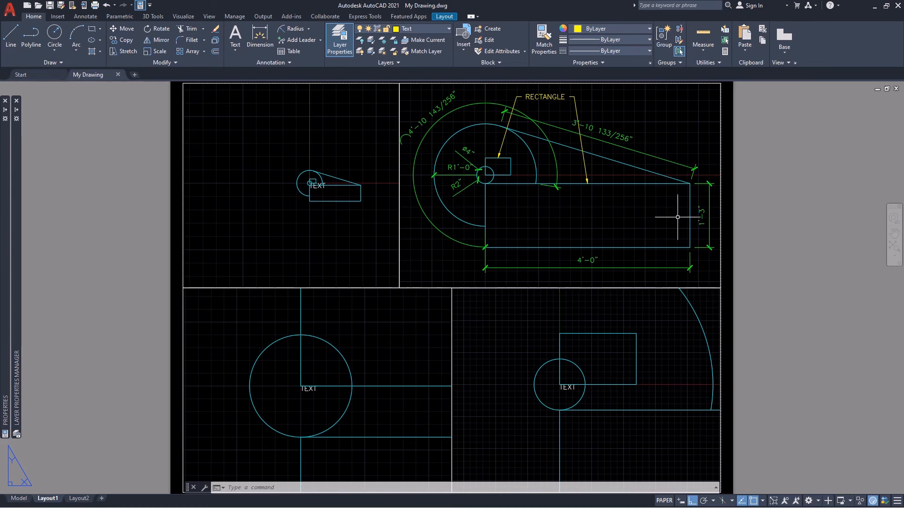
Add the 3" = 1'-0" annotative object scale to the small circle's R2" radius and Ø4" diameter dimensions in the dimensioned viewport.
double_click(585, 212)
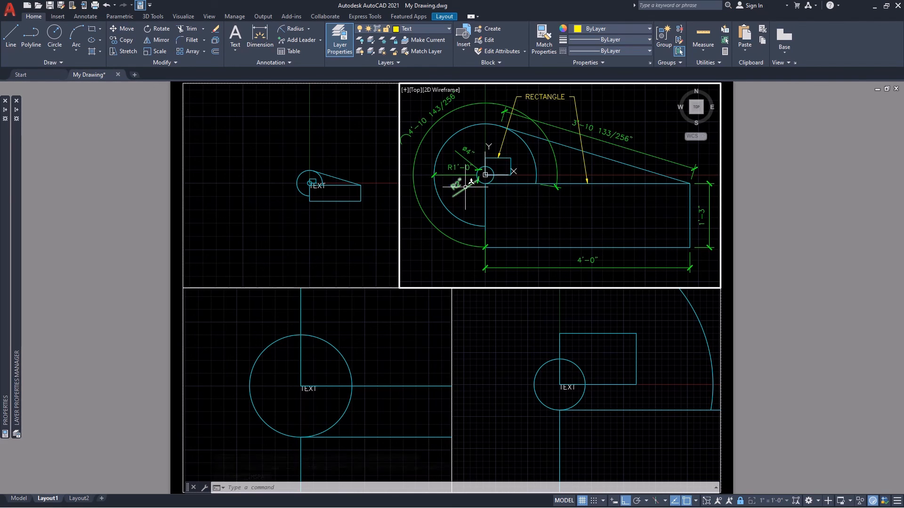
left_click(469, 185)
left_click(464, 156)
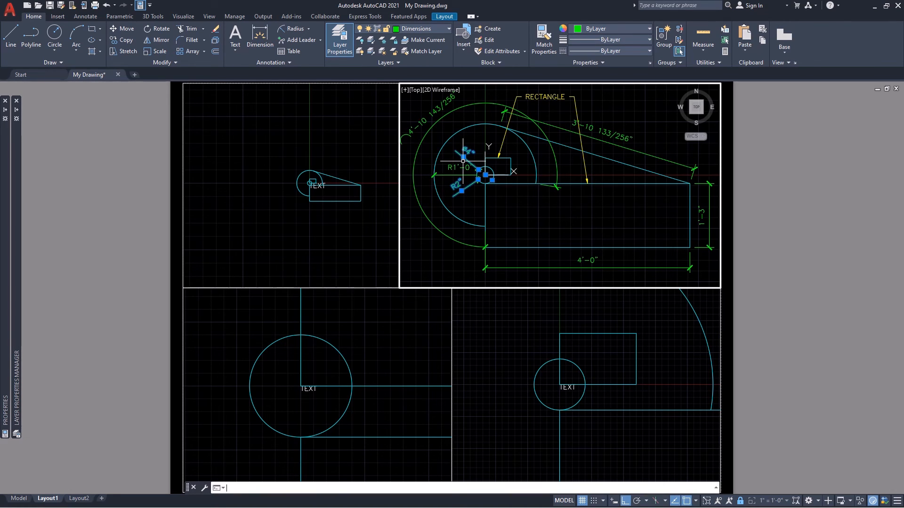
right_click(463, 161)
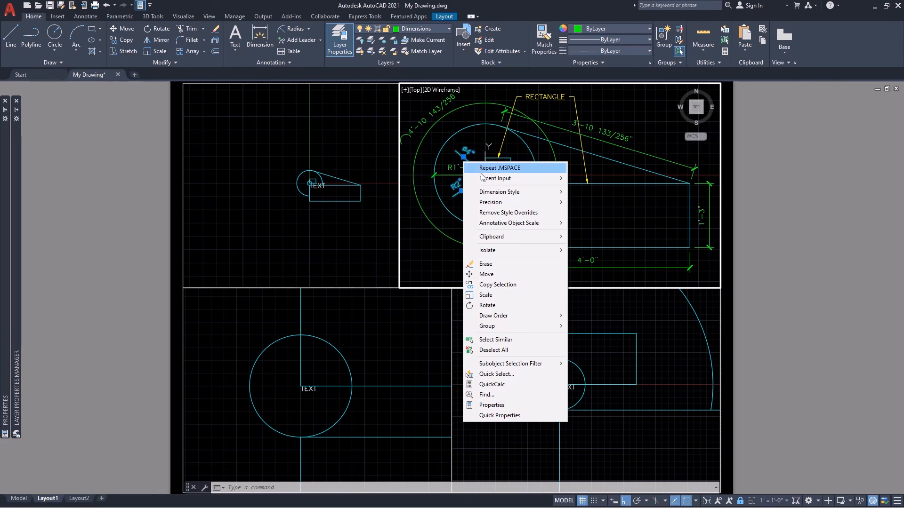
mouse_move(490, 183)
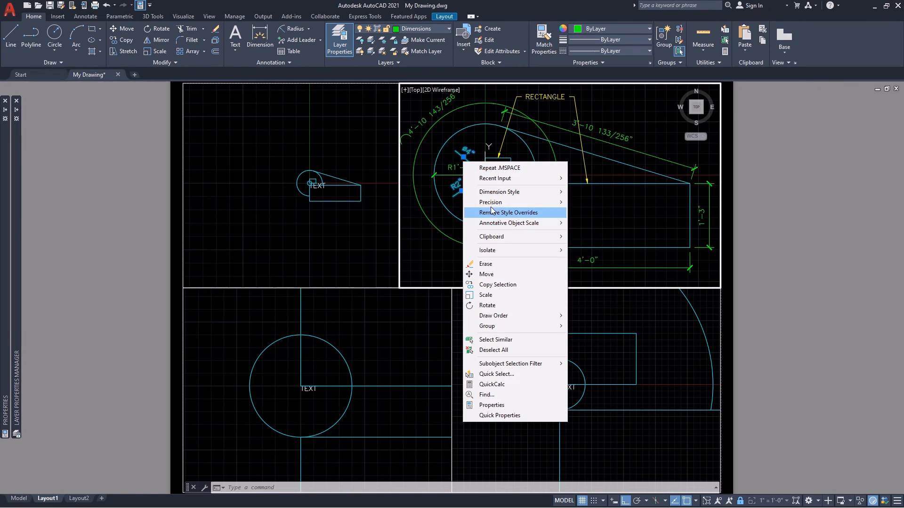
mouse_move(502, 226)
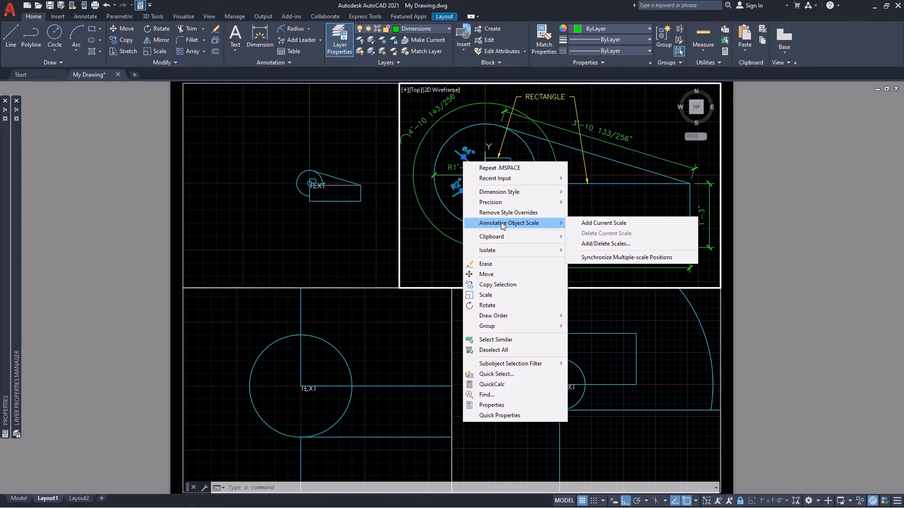
left_click(606, 244)
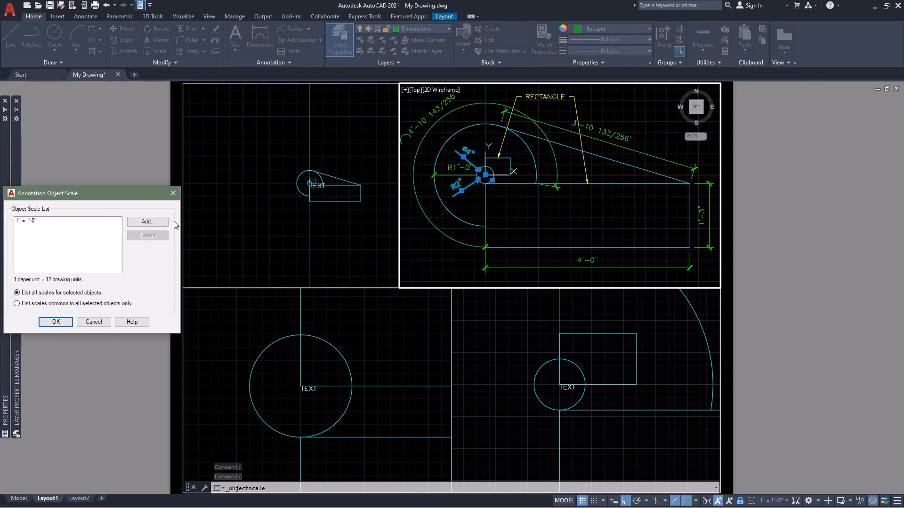
left_click(147, 222)
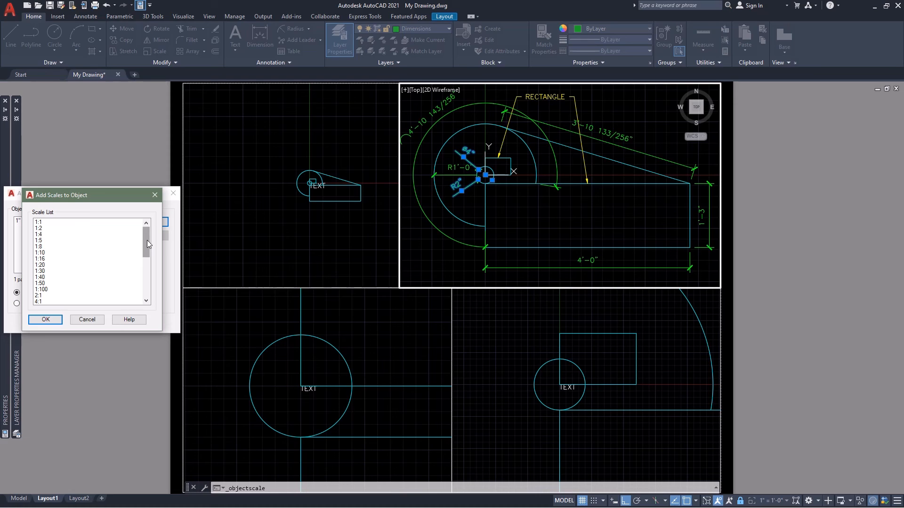
left_click_drag(146, 241, 146, 278)
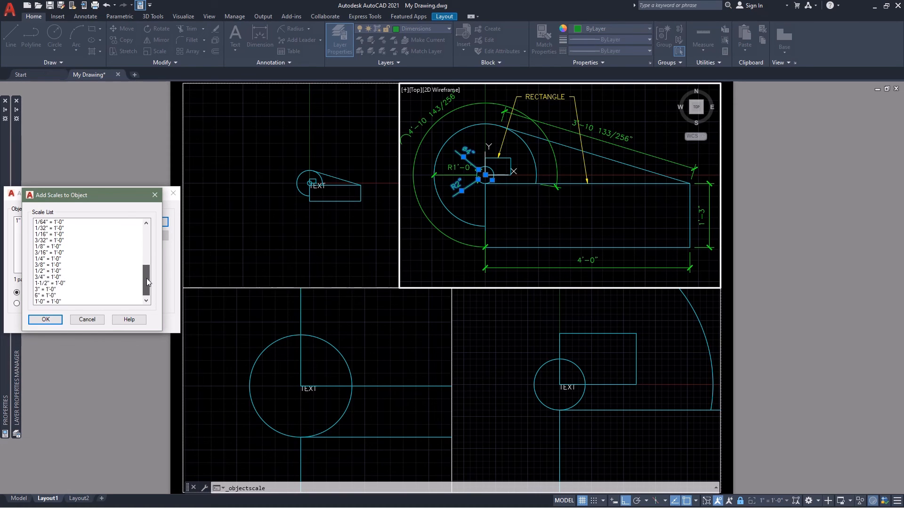
left_click(53, 291)
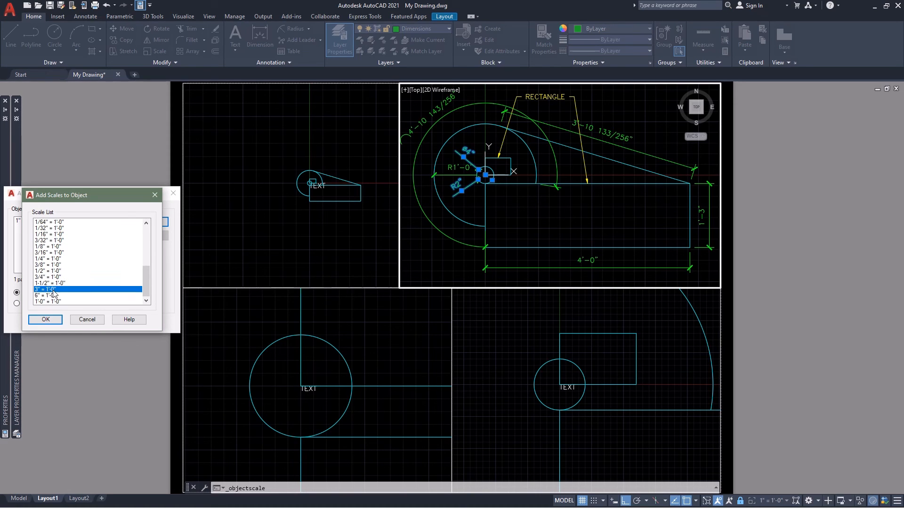
left_click(46, 321)
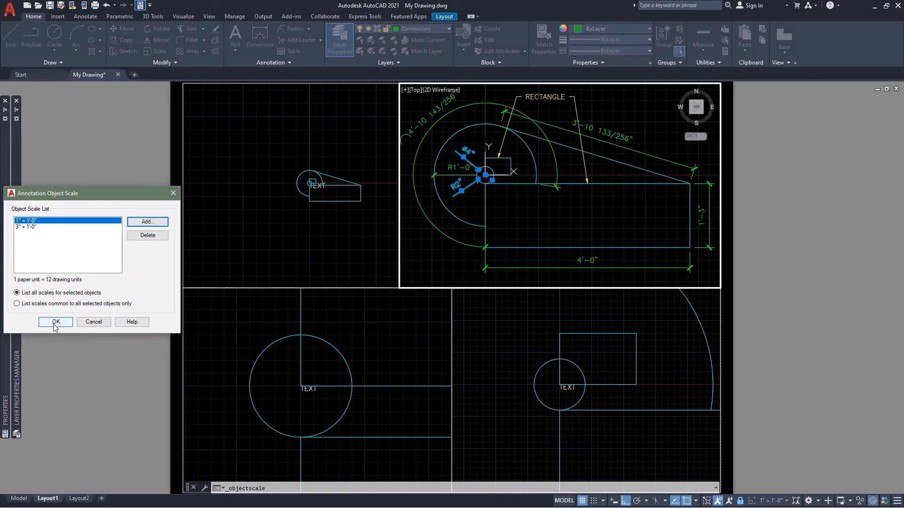
left_click(55, 324)
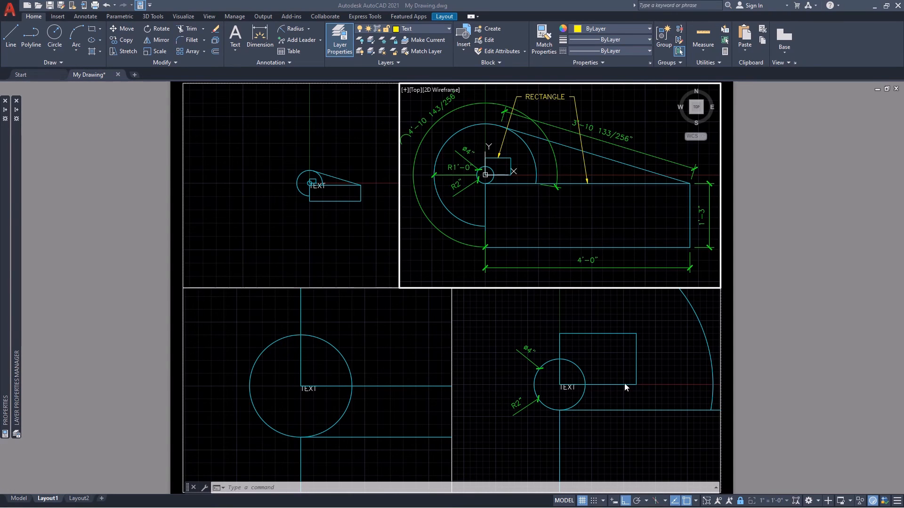
Activate the 3" = 1'-0" viewport on Layout1 and make Dimensions the current layer.
left_click(667, 352)
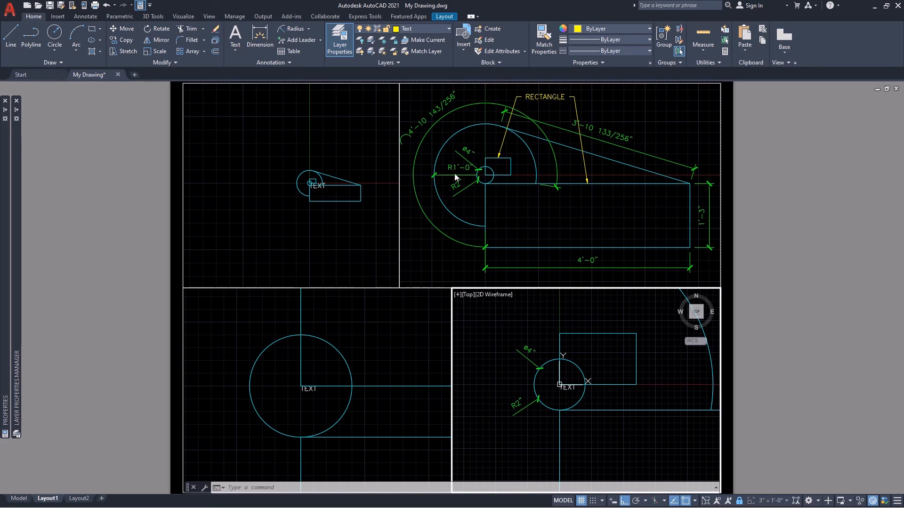
left_click(445, 29)
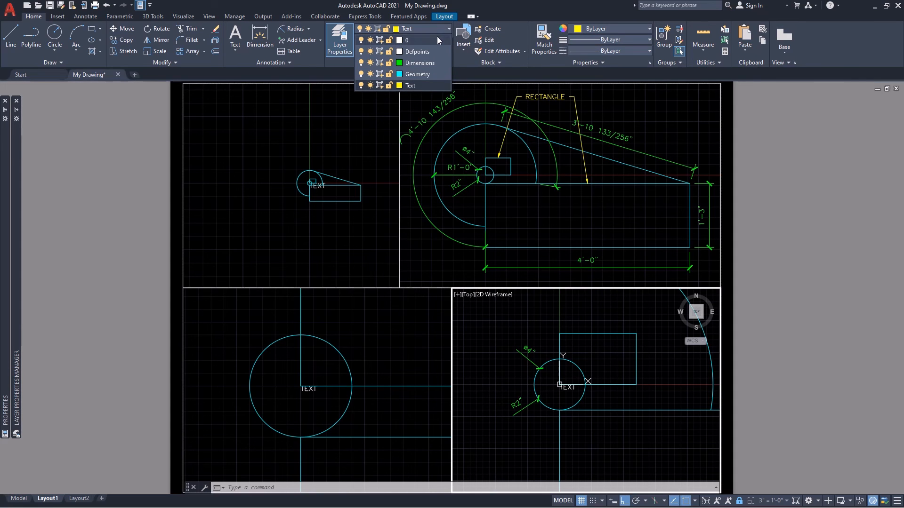
left_click(425, 67)
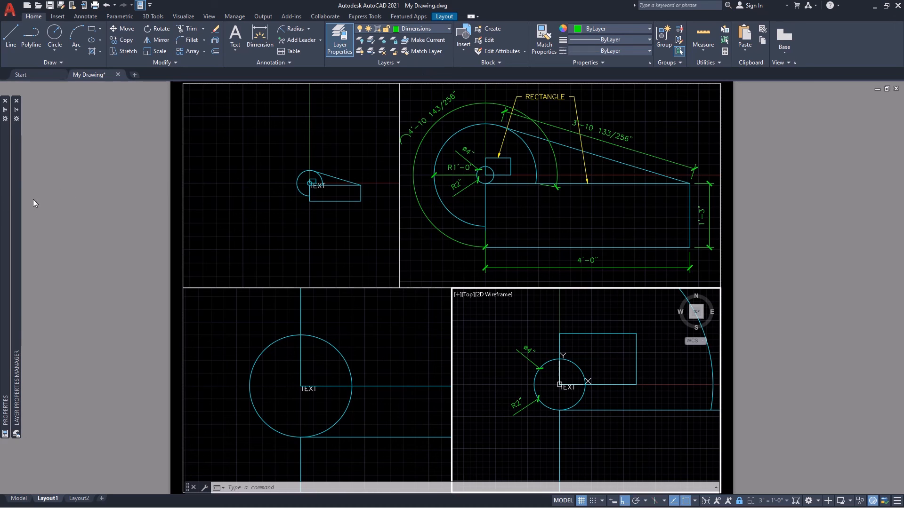
Add a linear dimension for the small rectangle's width above its upper edge in the 3" = 1'-0" viewport.
mouse_move(4, 210)
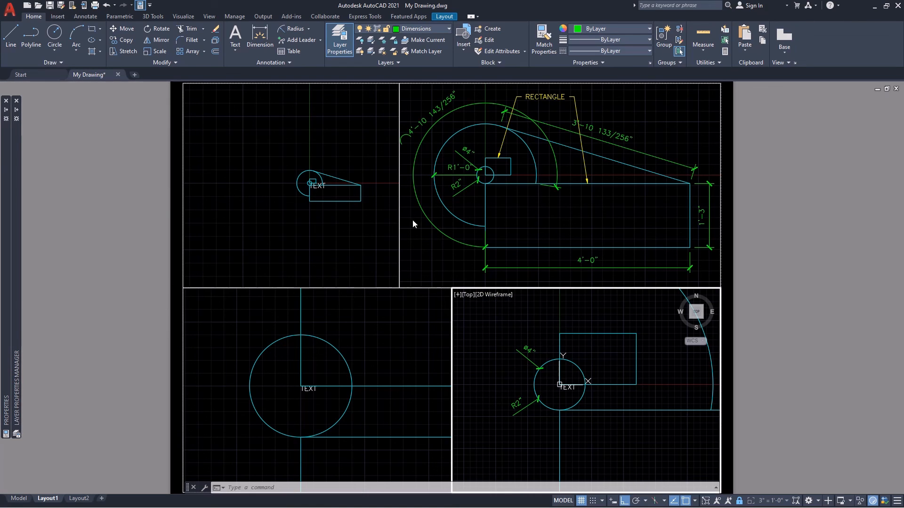
left_click(308, 29)
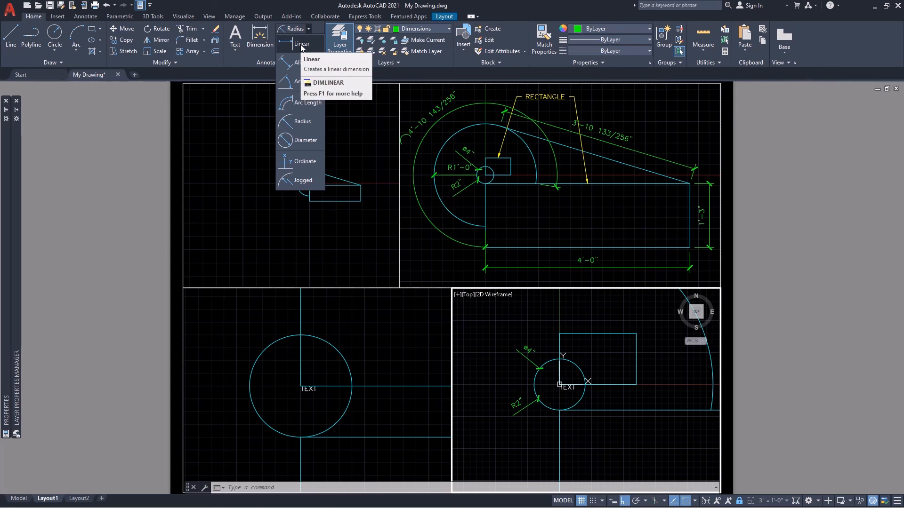
left_click(301, 44)
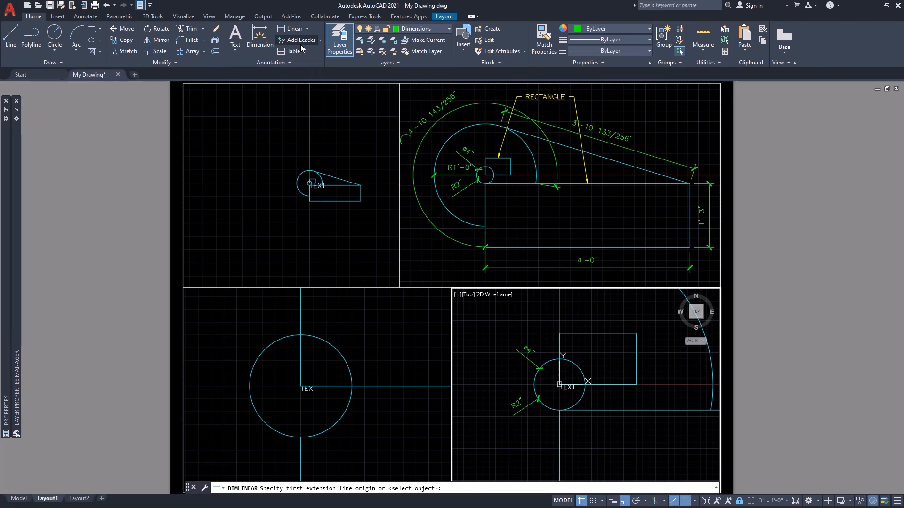
left_click(560, 333)
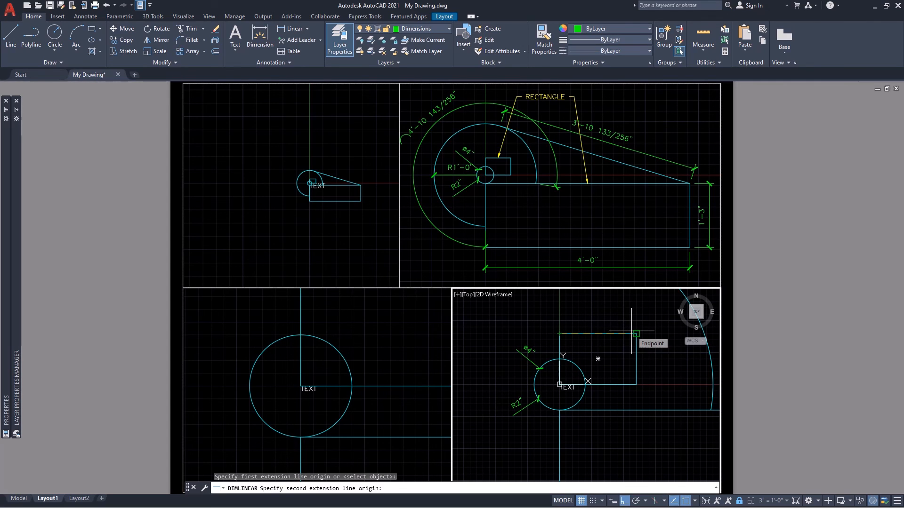
left_click(631, 331)
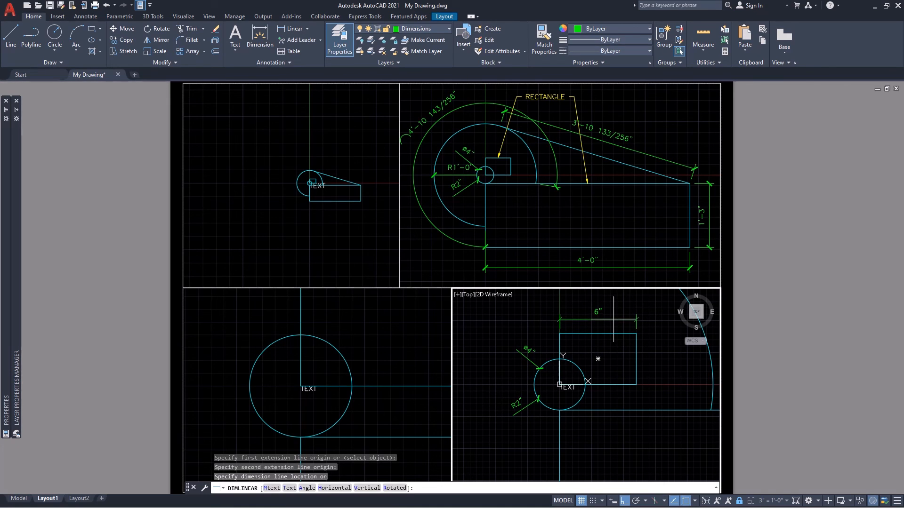
left_click(613, 319)
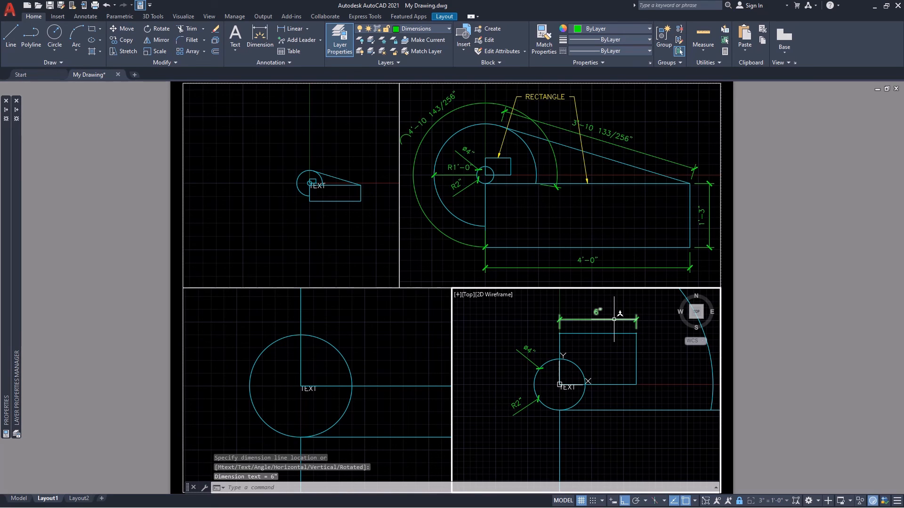
key("Return")
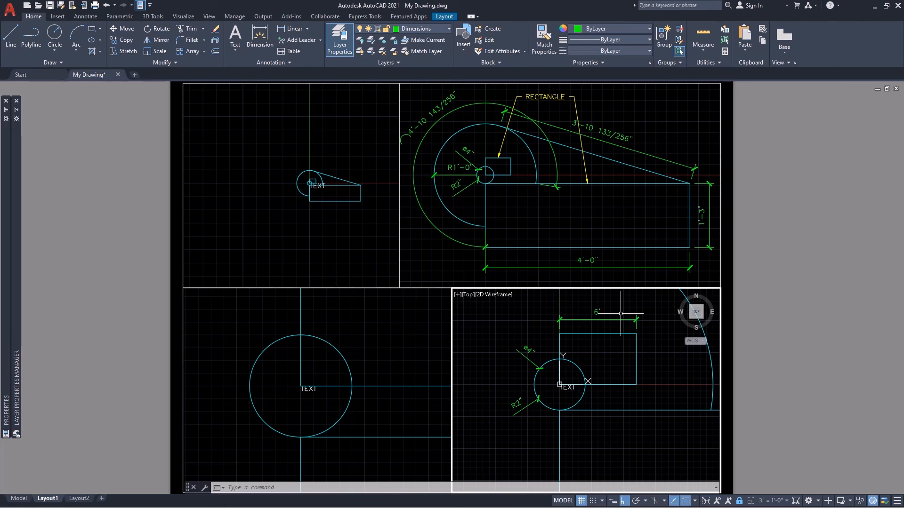
key("Escape")
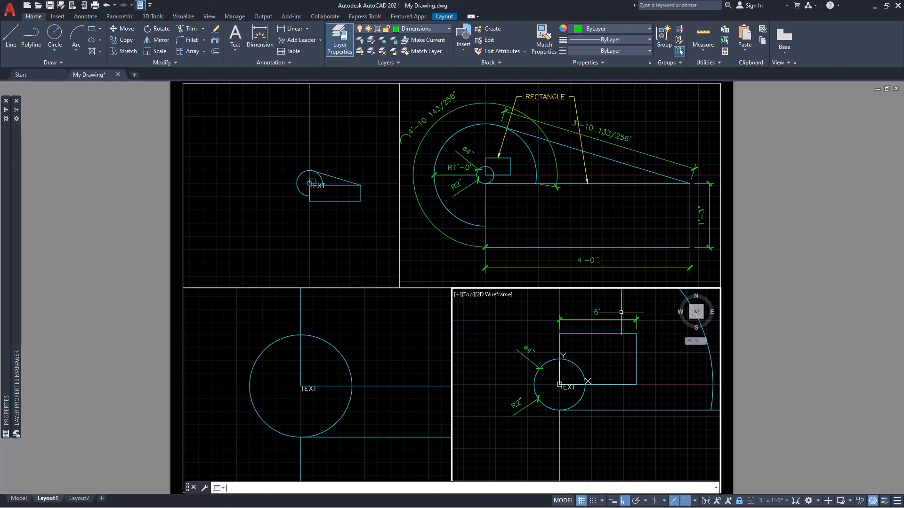
Add a linear dimension for the small rectangle's height beside its right edge, and return to paper space.
key("Return")
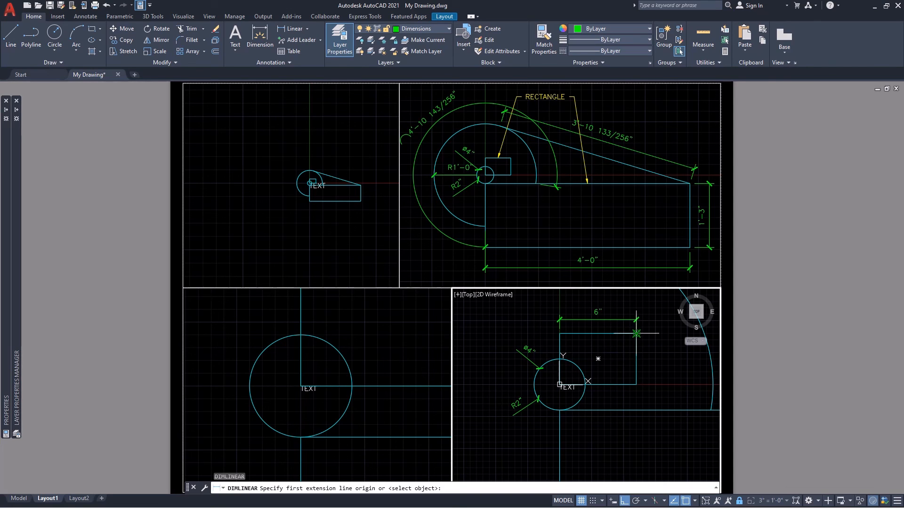
left_click(636, 334)
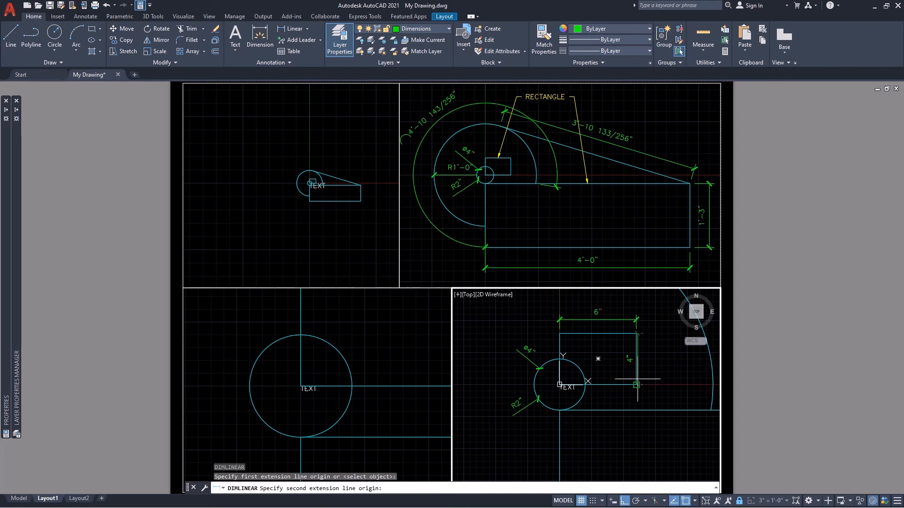
left_click(636, 385)
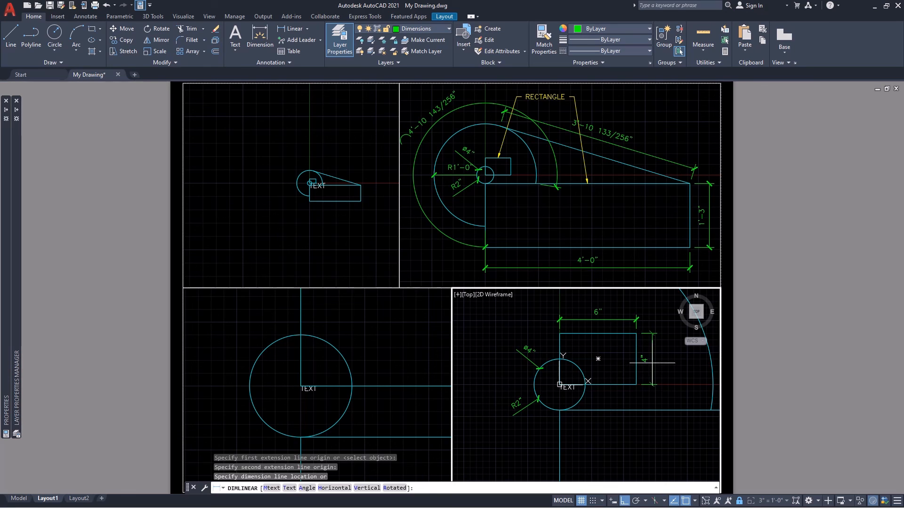
left_click(652, 362)
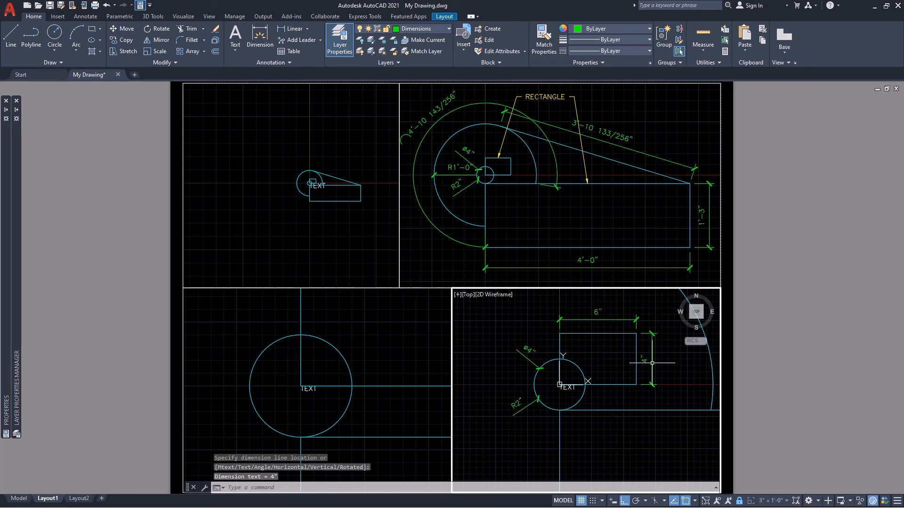
double_click(761, 363)
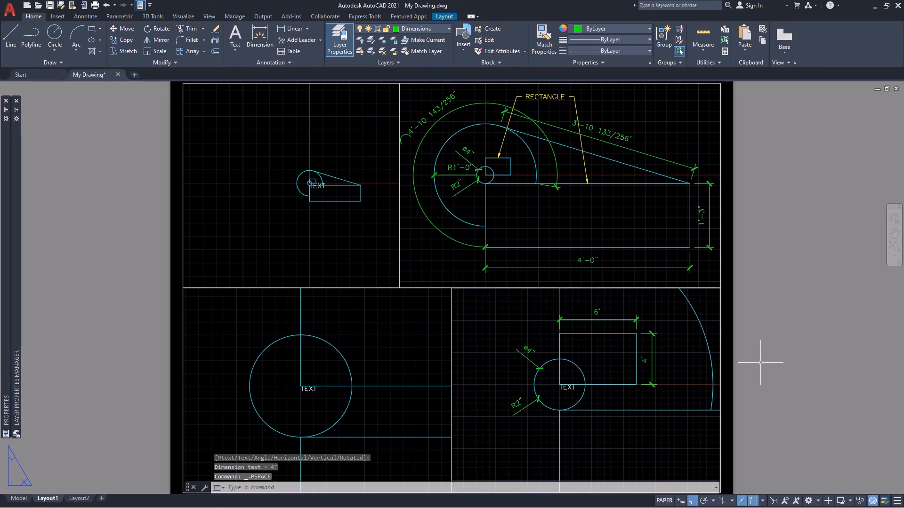
left_click(797, 373)
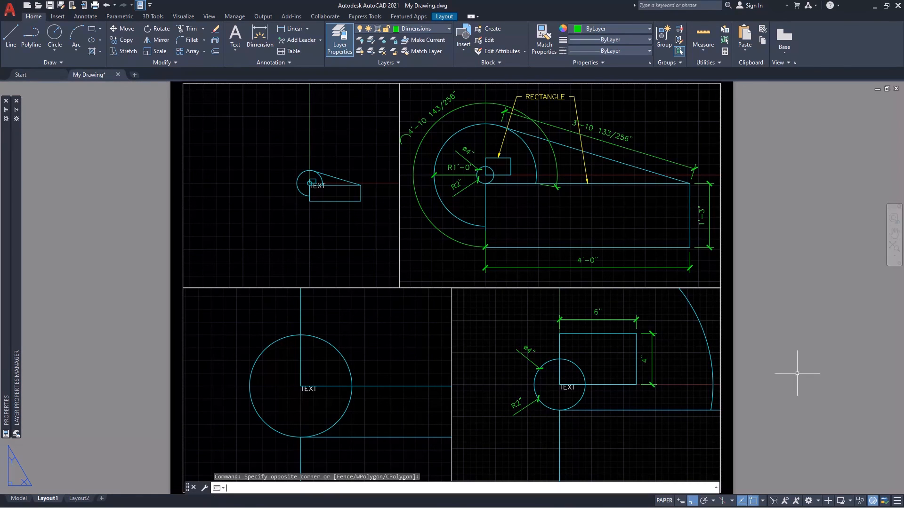
Unlock the 6" = 1'-0" viewport, pan it until the whole small rectangle and the small circle are in view, and relock it.
double_click(364, 347)
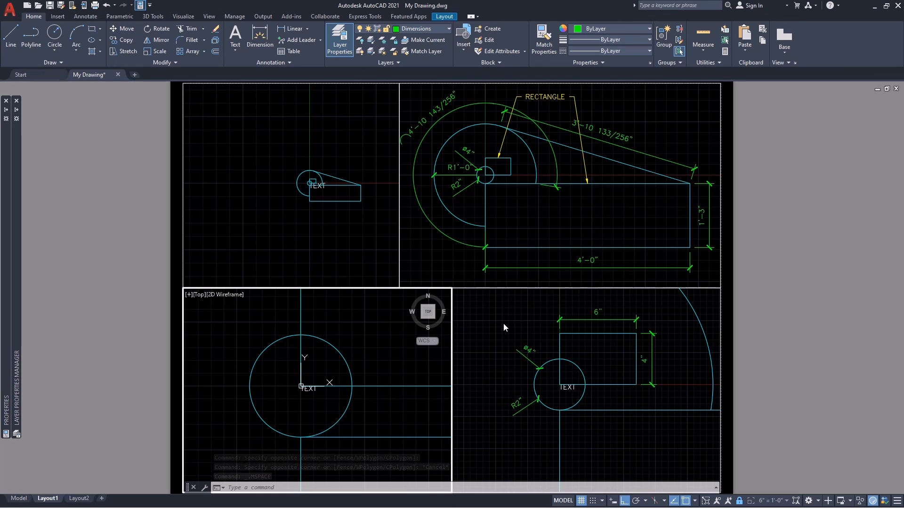
left_click(739, 501)
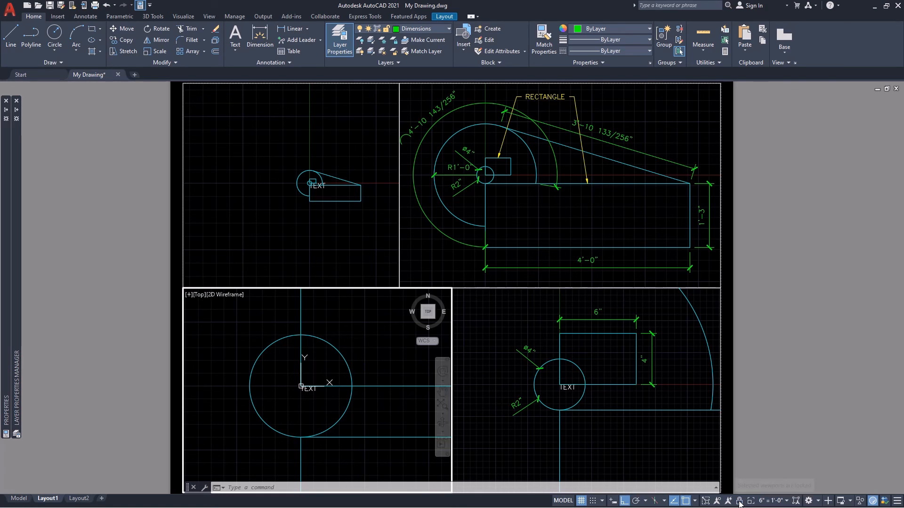
double_click(808, 375)
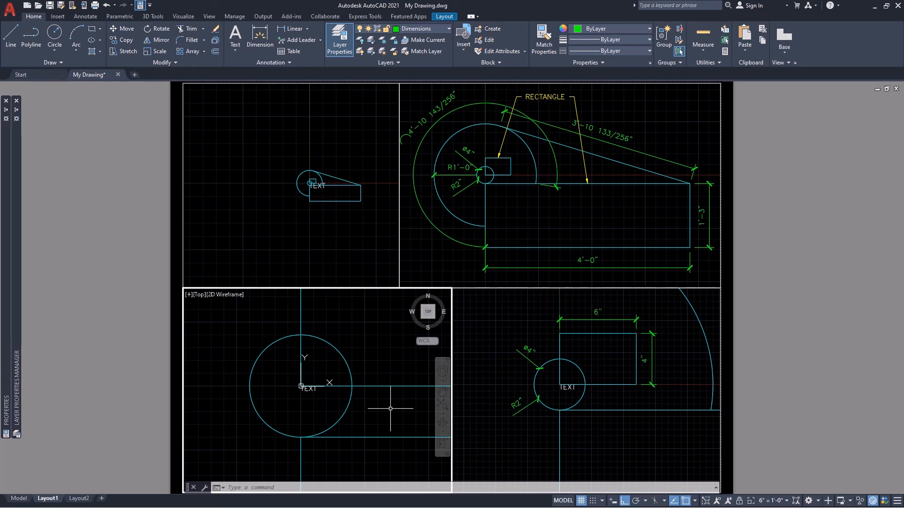
middle_click_drag(391, 409, 344, 453)
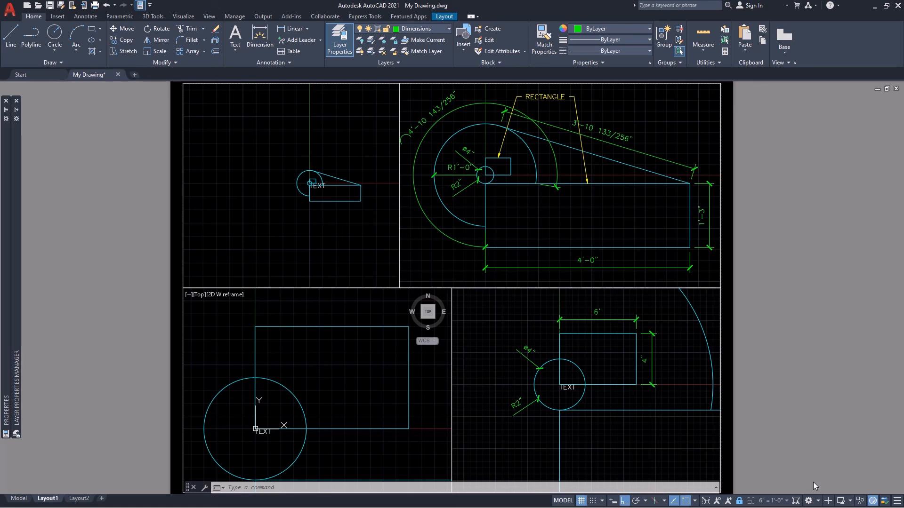
left_click(805, 502)
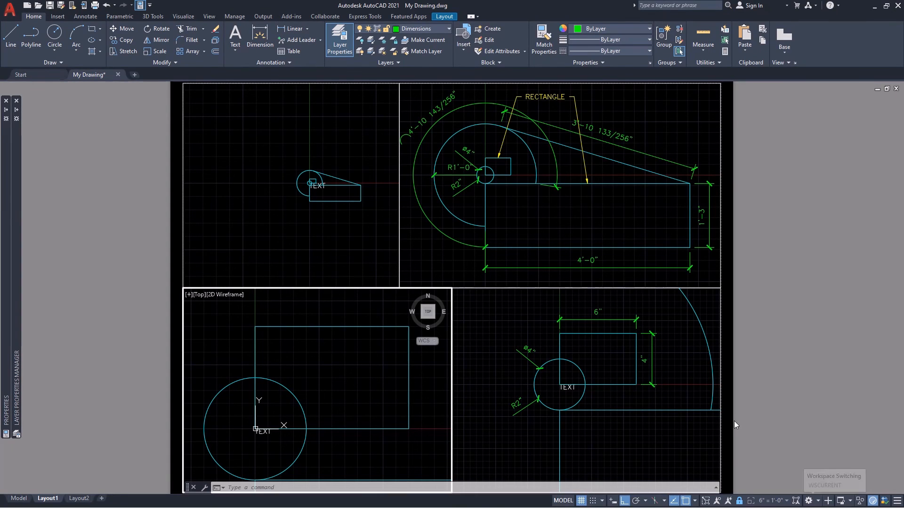
Add the 6" = 1'-0" annotative object scale to the small rectangle's width and height dimensions and the small circle's diameter and radius dimensions.
left_click(601, 406)
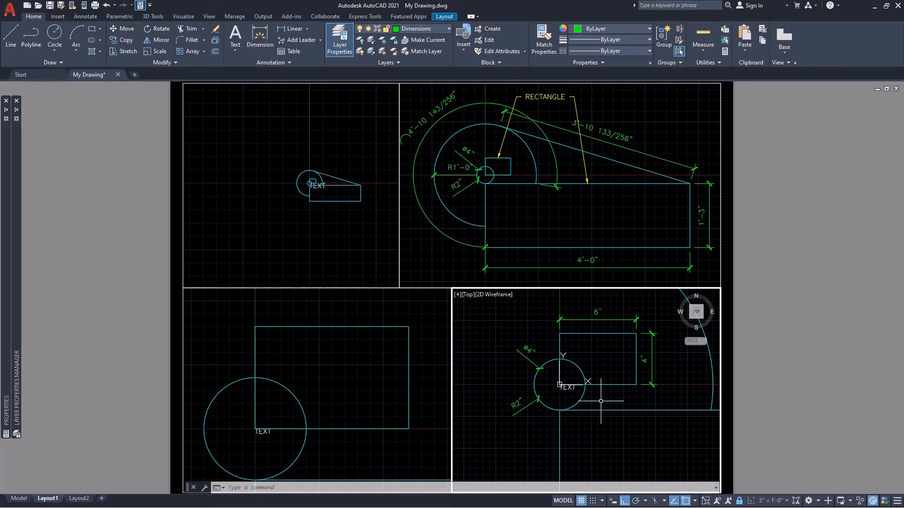
left_click(659, 347)
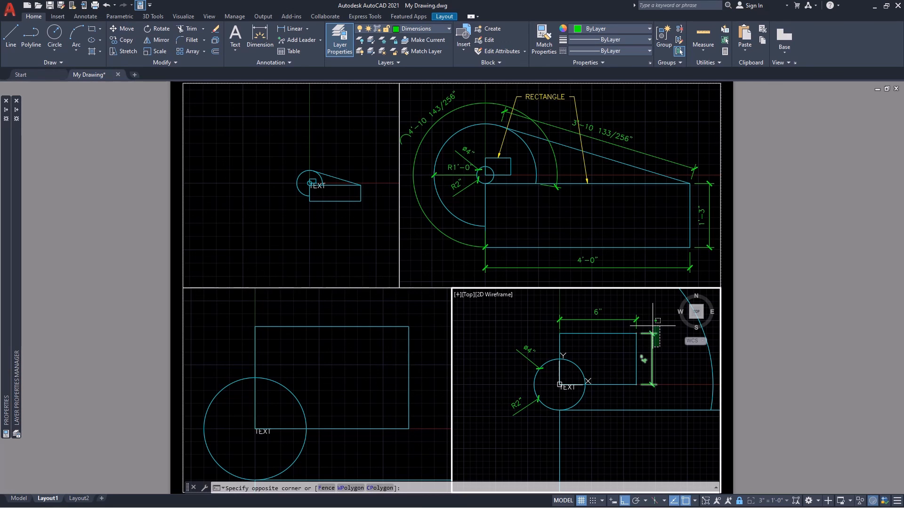
left_click(613, 319)
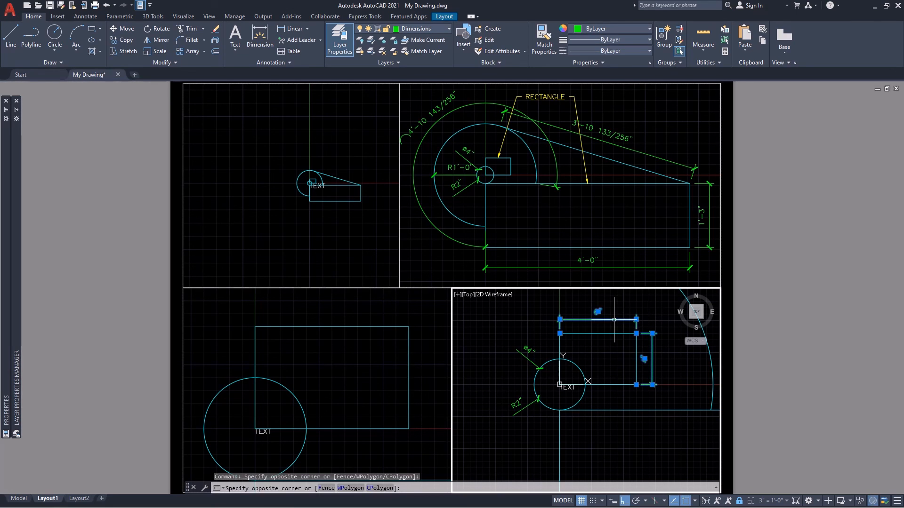
left_click(524, 357)
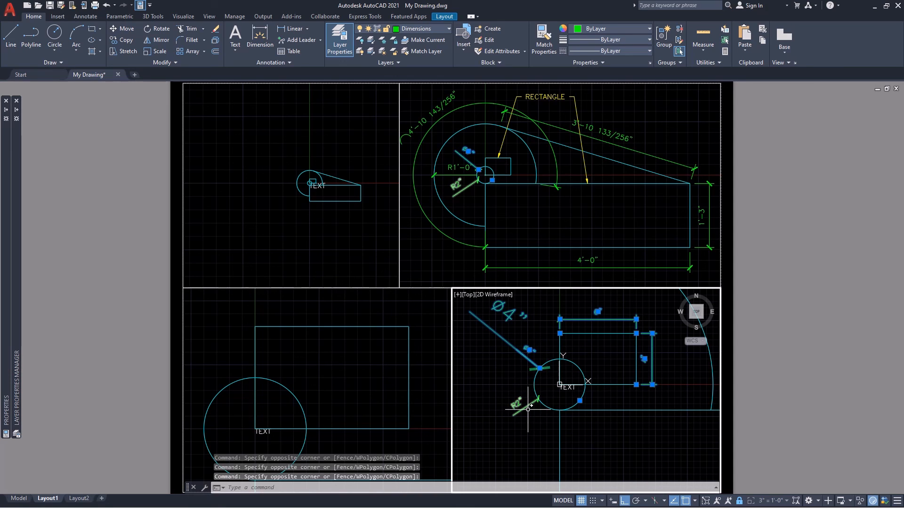
left_click(527, 390)
left_click(507, 426)
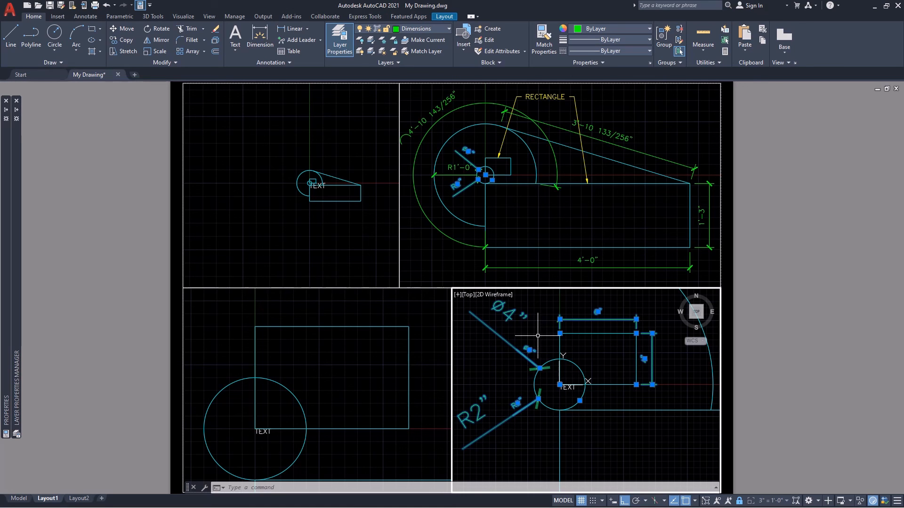
right_click(538, 336)
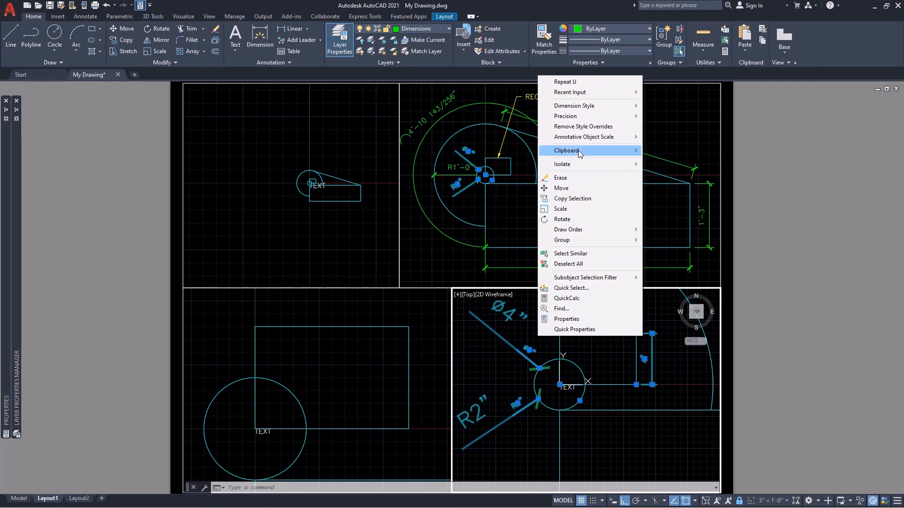
mouse_move(583, 139)
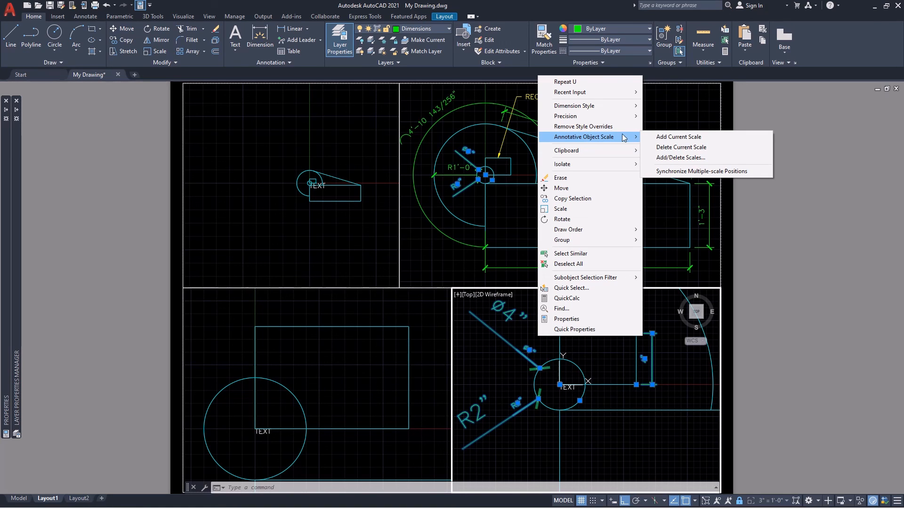
left_click(669, 158)
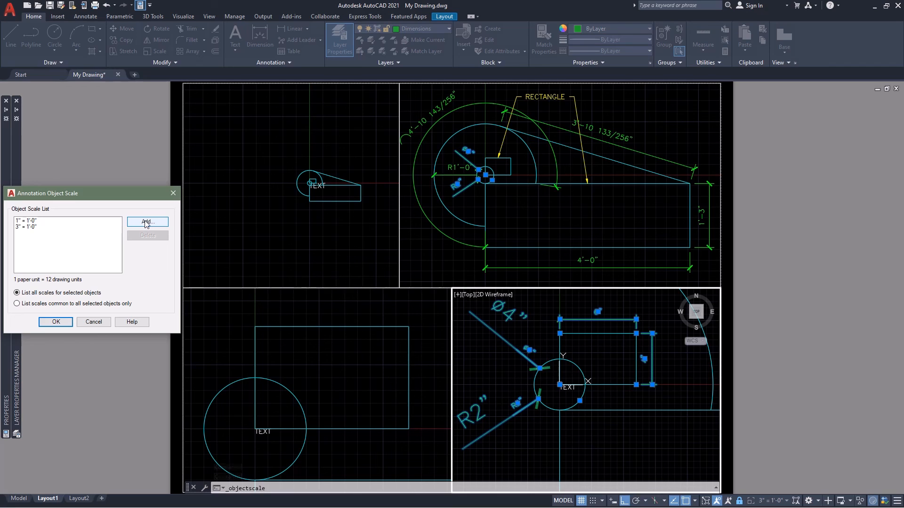
left_click(146, 223)
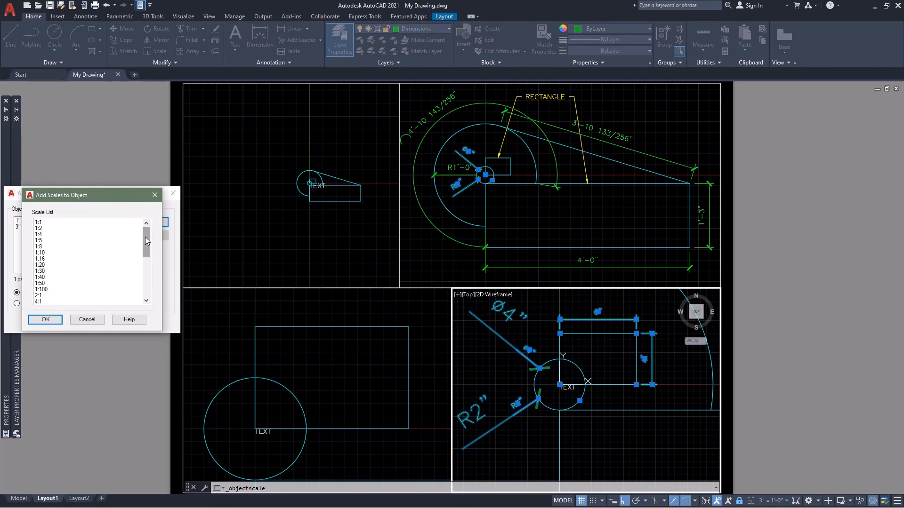
left_click_drag(147, 235, 146, 290)
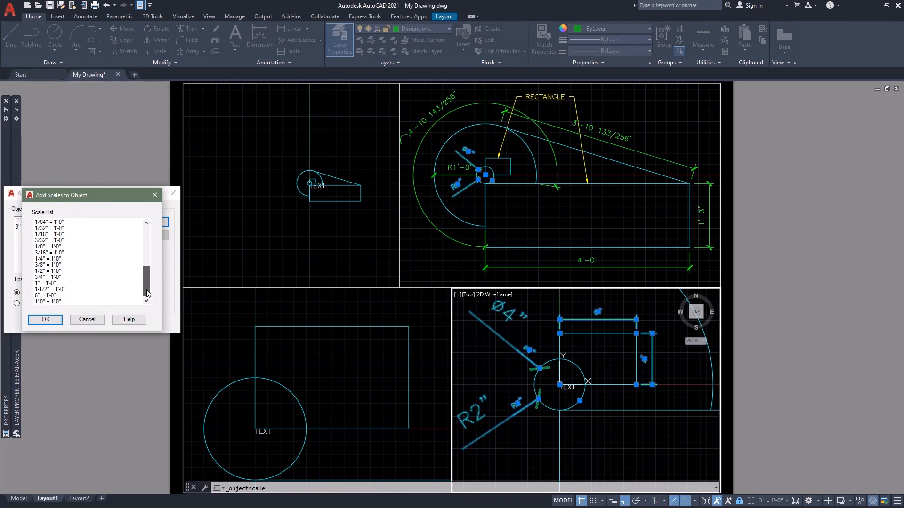
left_click(49, 296)
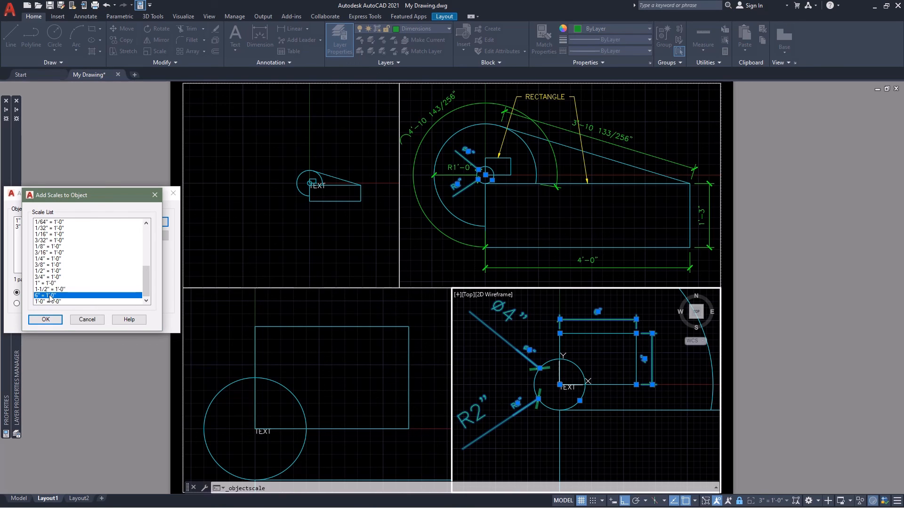
left_click(49, 321)
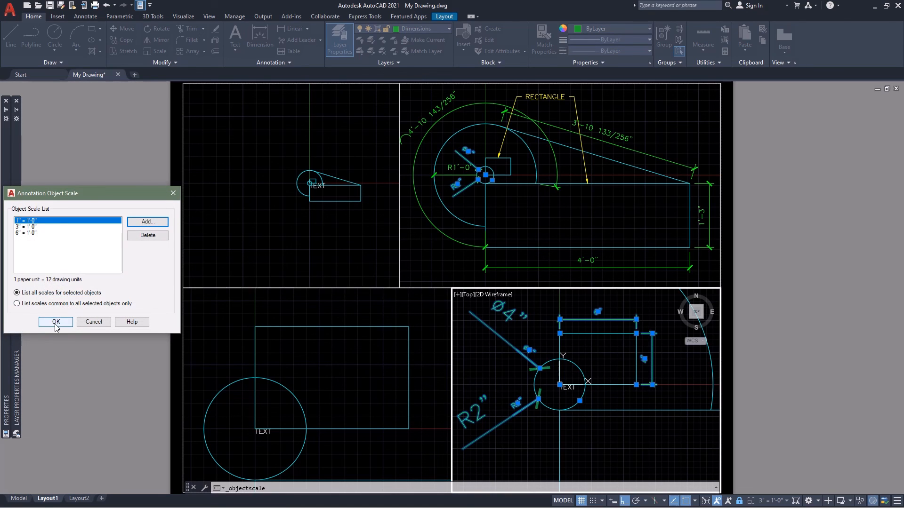
left_click(57, 321)
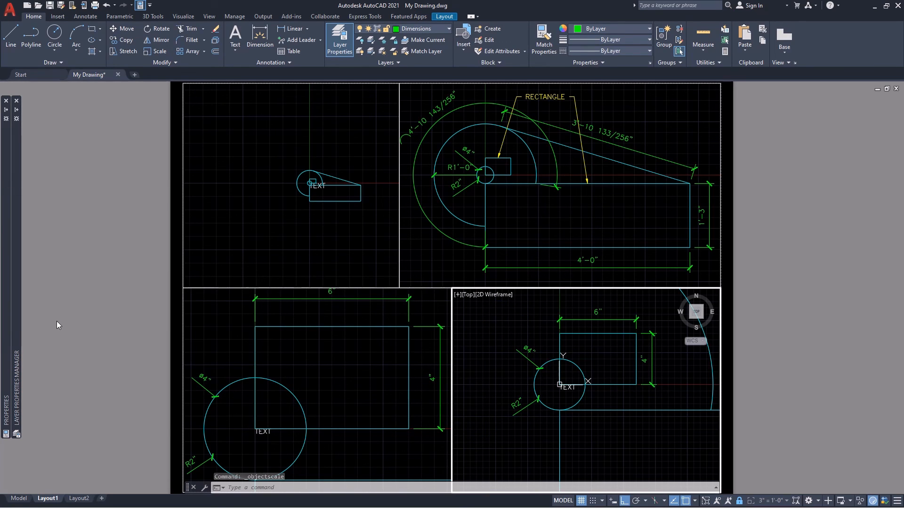
Save the drawing.
key("ctrl+s")
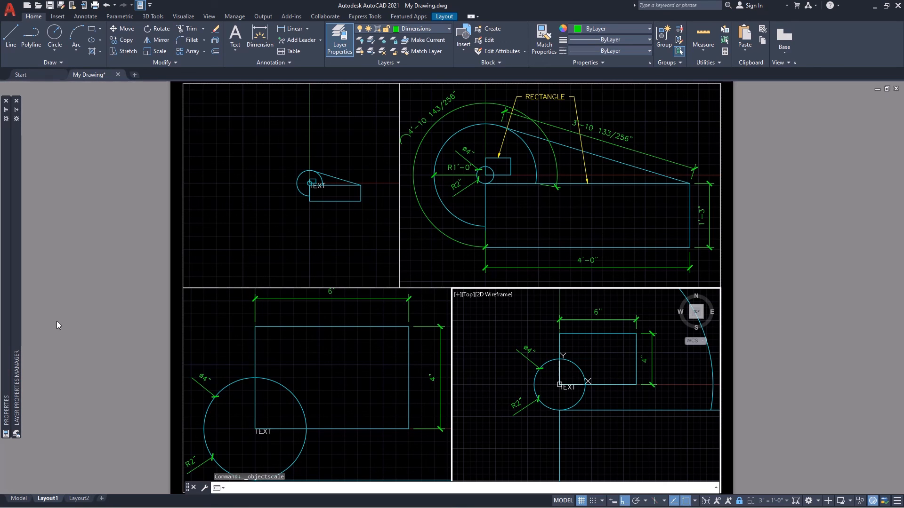
key("ctrl+s")
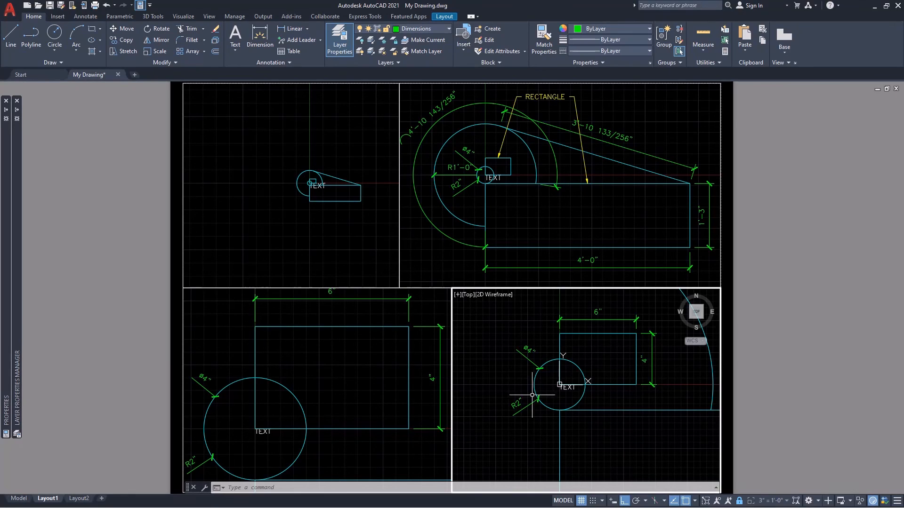
In the 1/4" = 1'-0" viewport, move the annotative TEXT straight down about 23 inches, below the large rectangle.
left_click(303, 231)
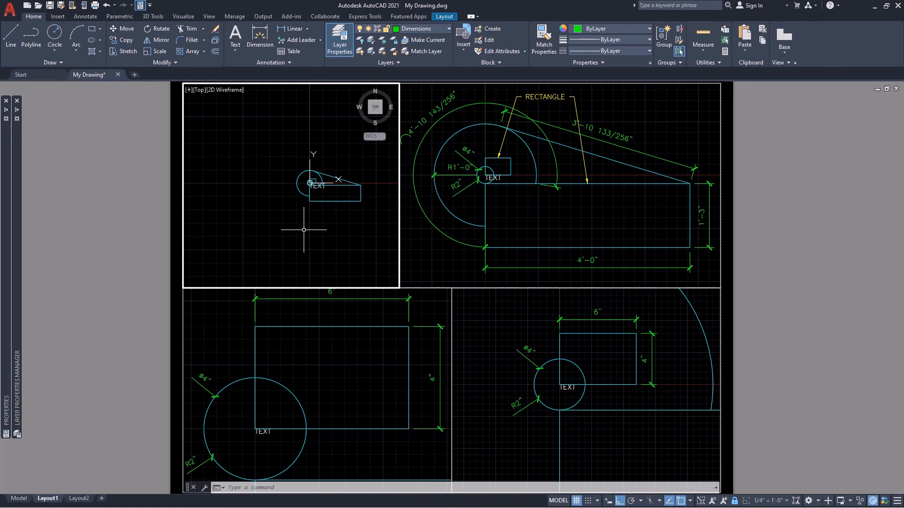
left_click(317, 187)
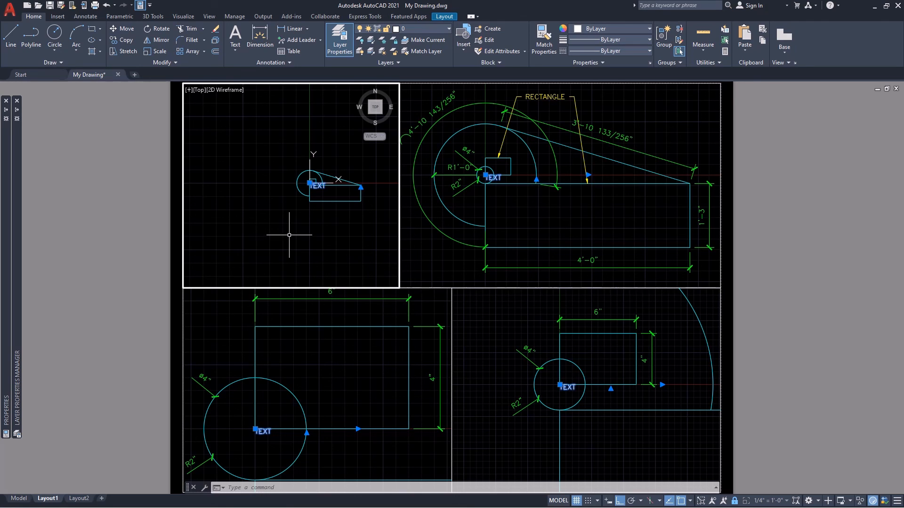
left_click(309, 183)
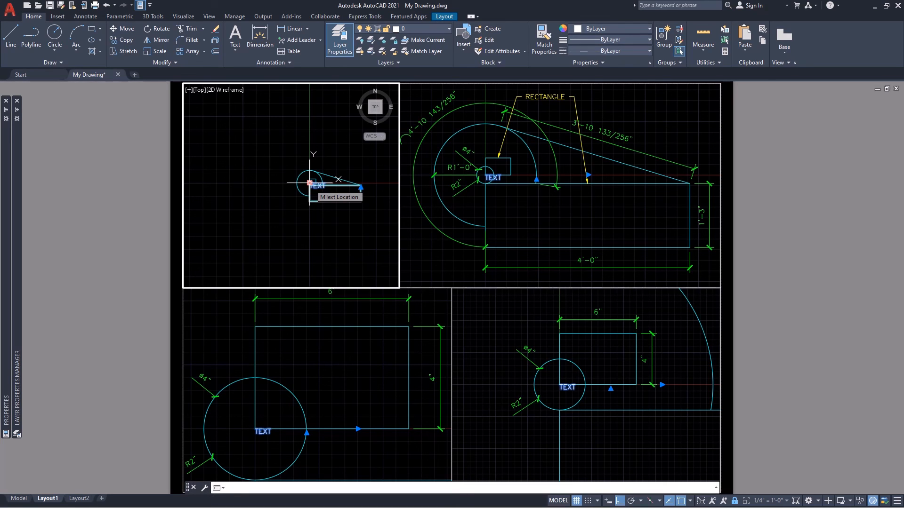
left_click(309, 183)
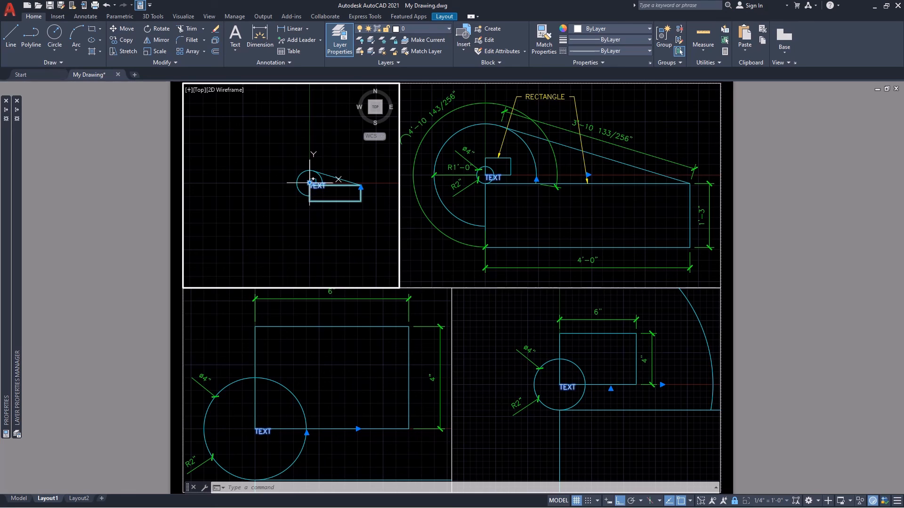
left_click(310, 182)
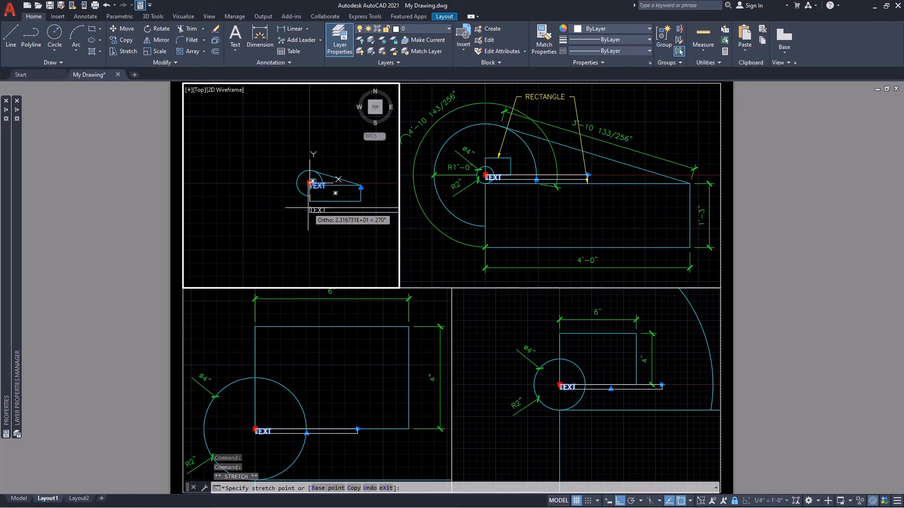
left_click(309, 207)
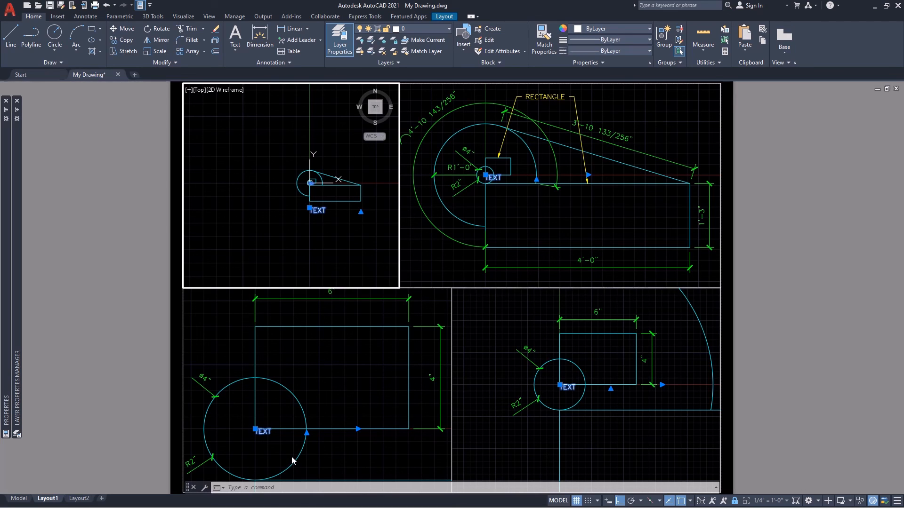
key("Escape")
In the 1" = 1'-0" viewport, move the TEXT straight up about 6 1/2", above the small rectangle.
left_click(601, 218)
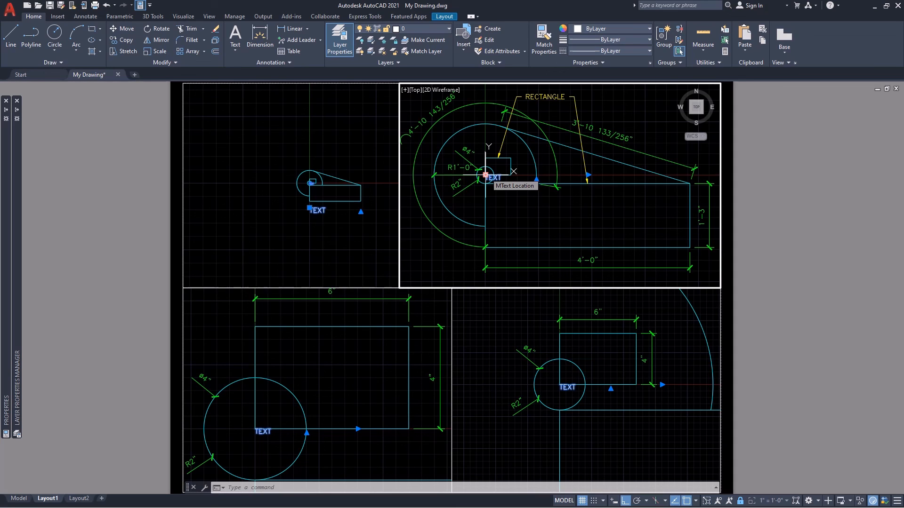
left_click(486, 175)
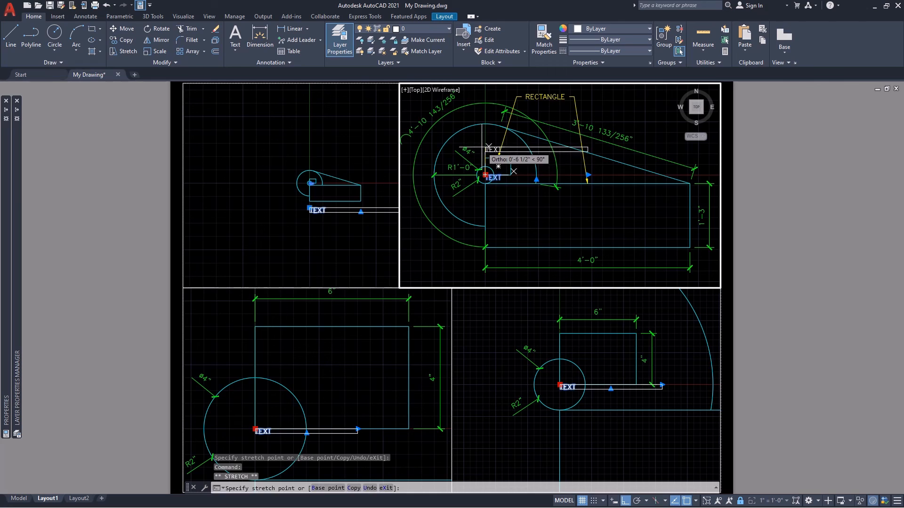
left_click(484, 149)
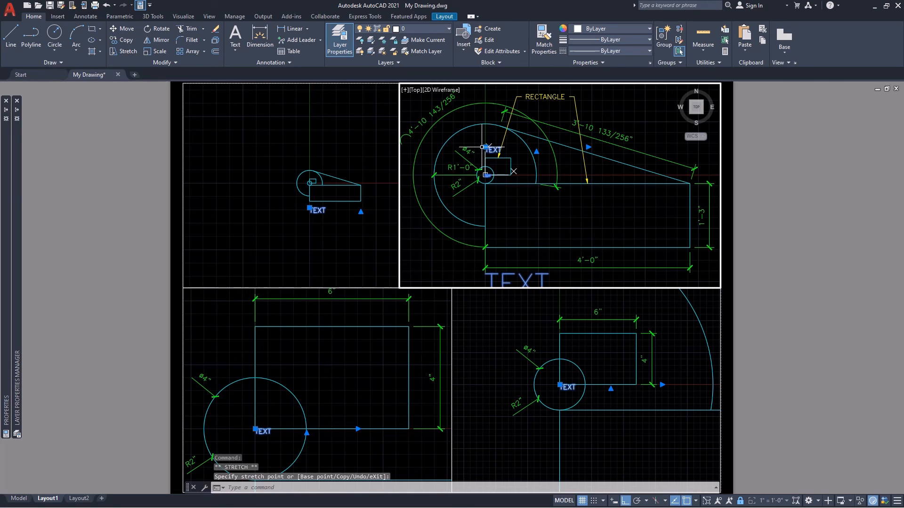
key("Escape")
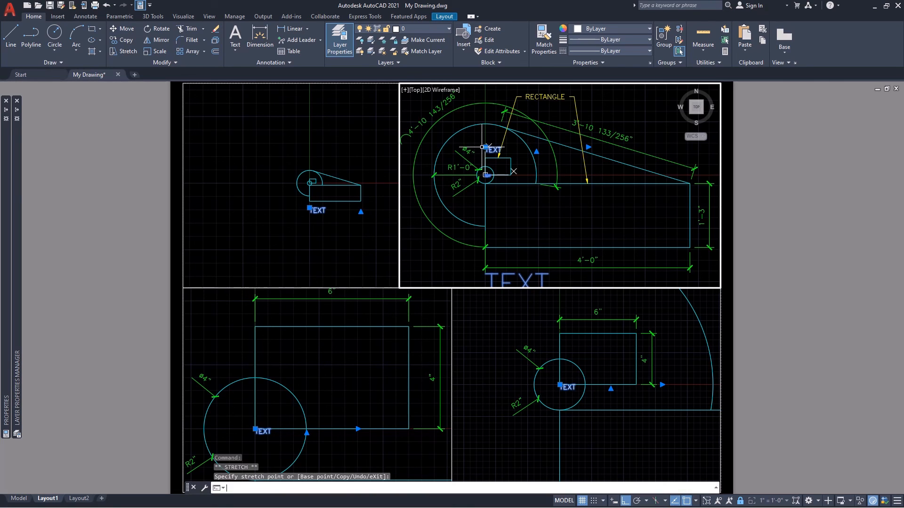
In the 3" = 1'-0" viewport, move the TEXT horizontally about 3.8 inches to the left of the small circle.
left_click(504, 330)
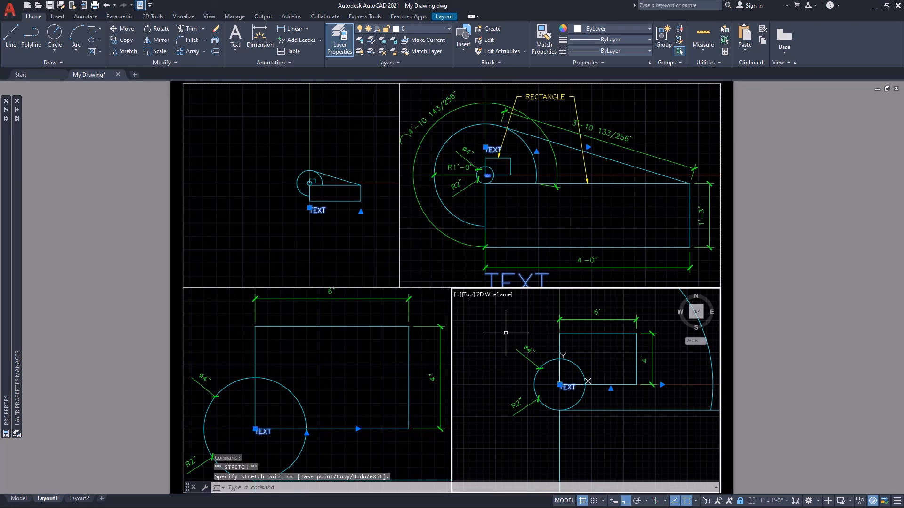
left_click(559, 385)
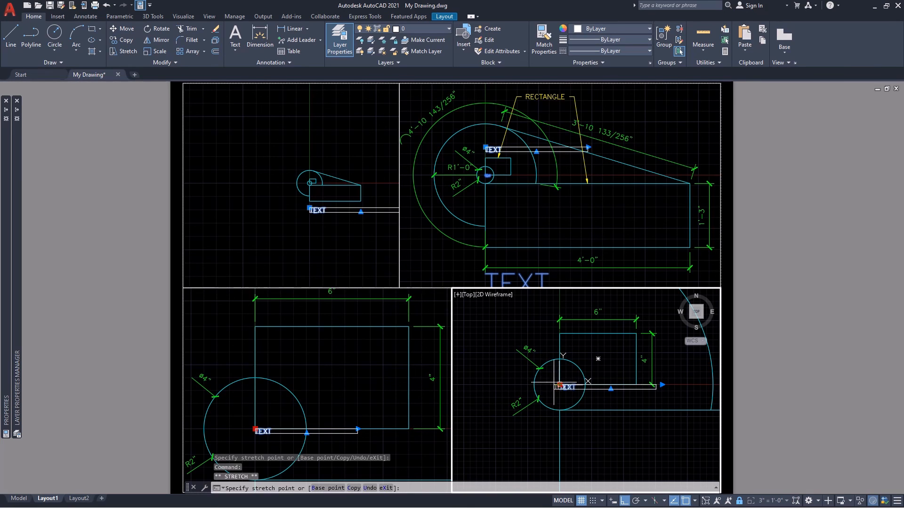
left_click(511, 382)
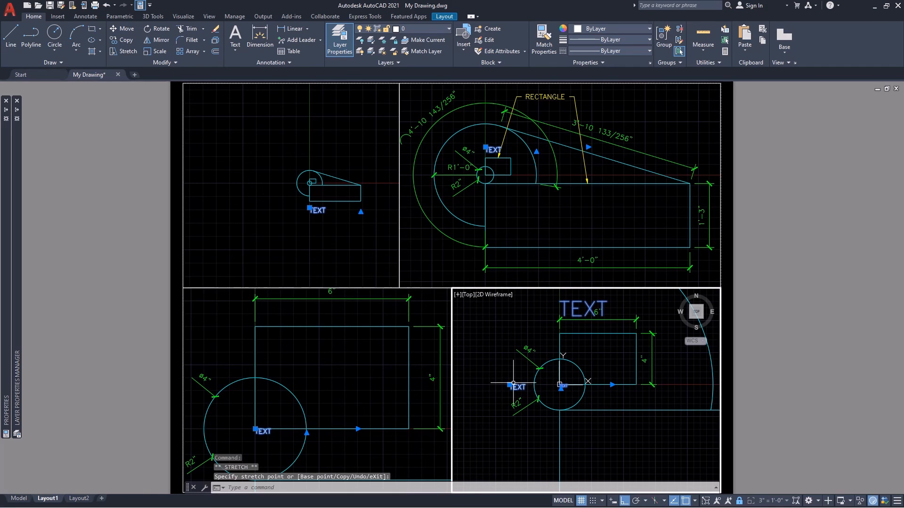
key("Escape")
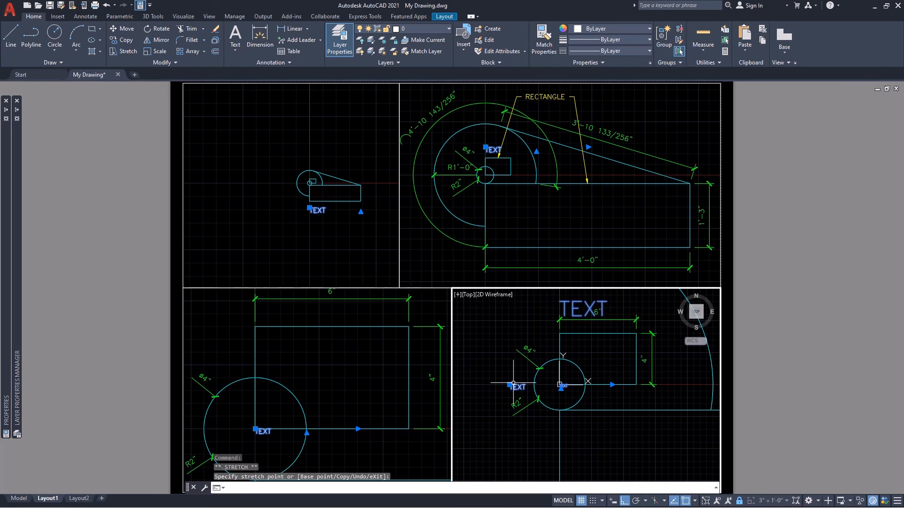
In the 6" = 1'-0" viewport, move the TEXT slightly straight down within the small circle, and return to paper space.
left_click(337, 395)
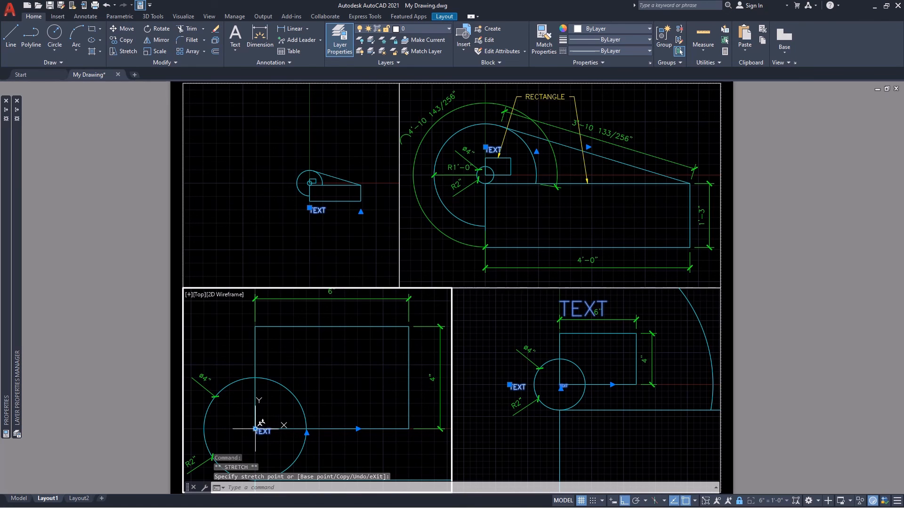
left_click(255, 429)
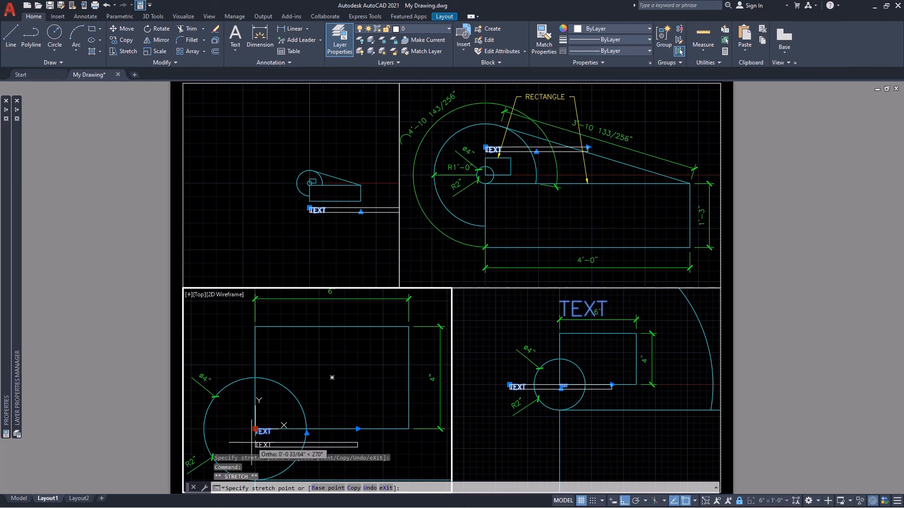
left_click(251, 446)
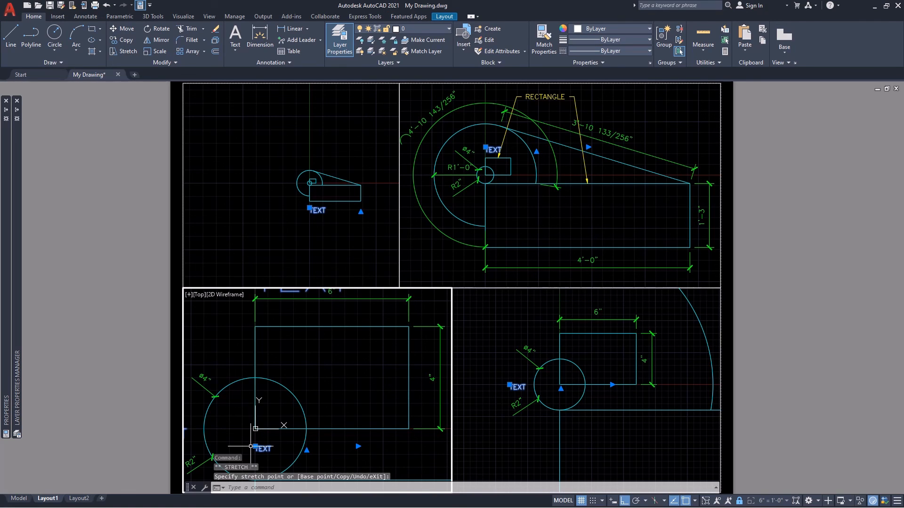
double_click(127, 394)
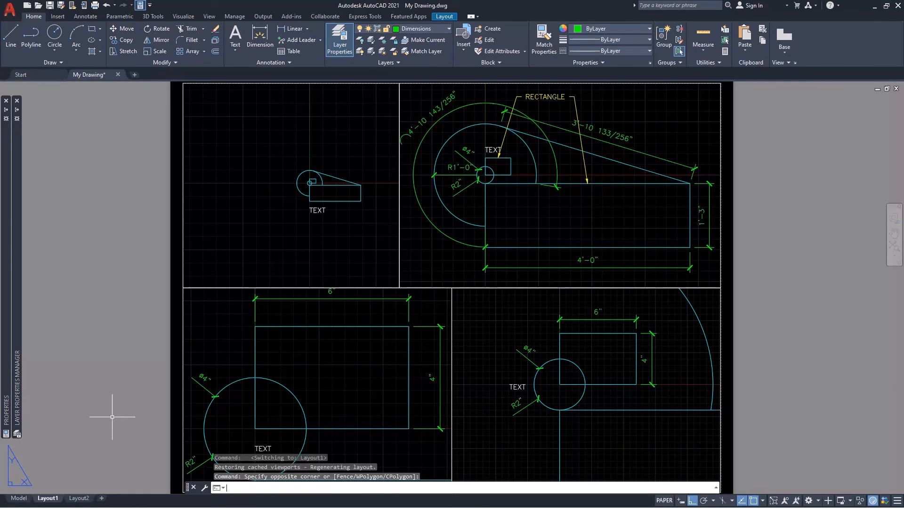
Switch to model space, select the TEXT to view its scale representations, deselect it, and save the drawing.
left_click(18, 499)
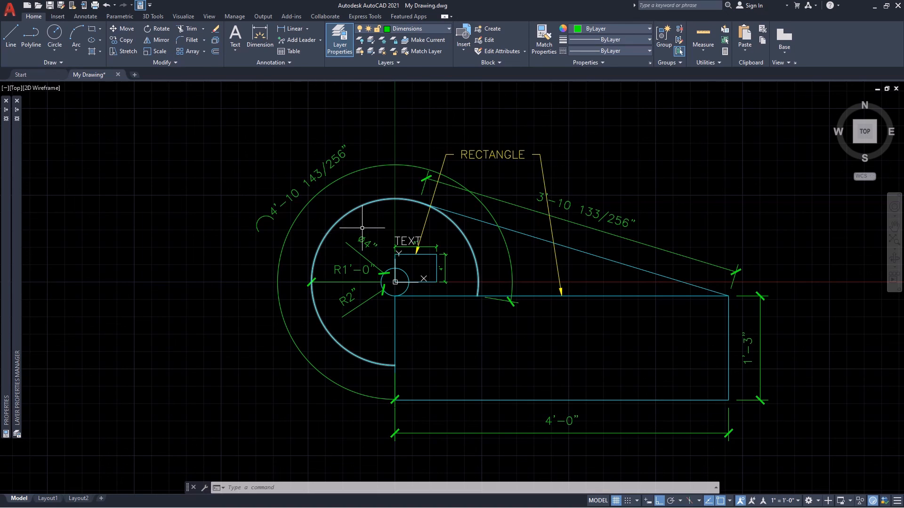
left_click(397, 238)
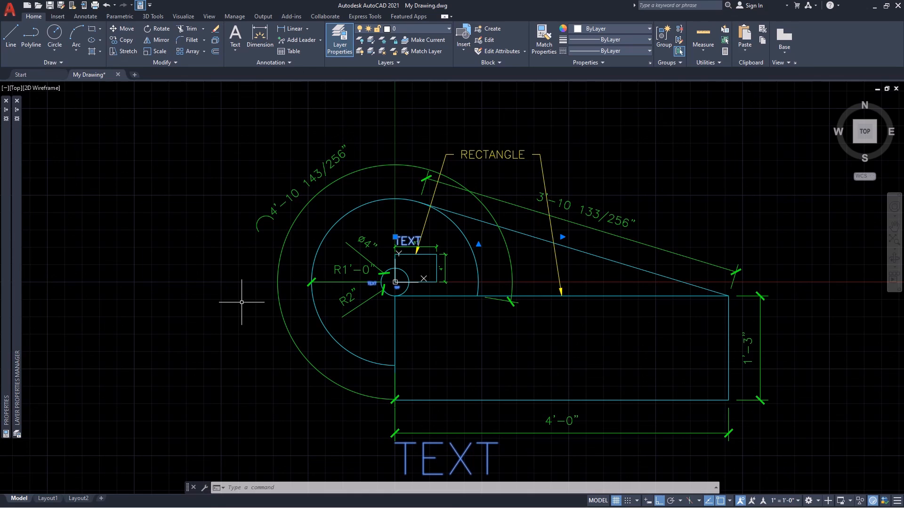
key("Delete")
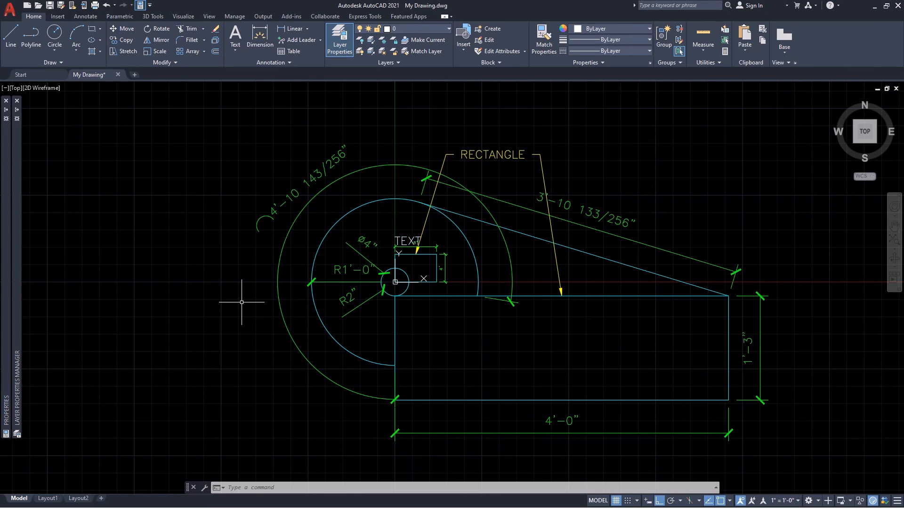
key("ctrl+s")
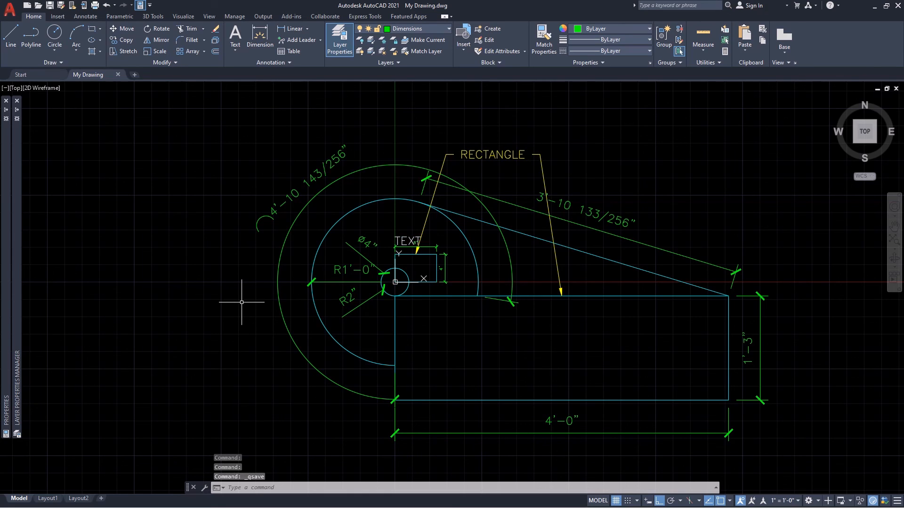